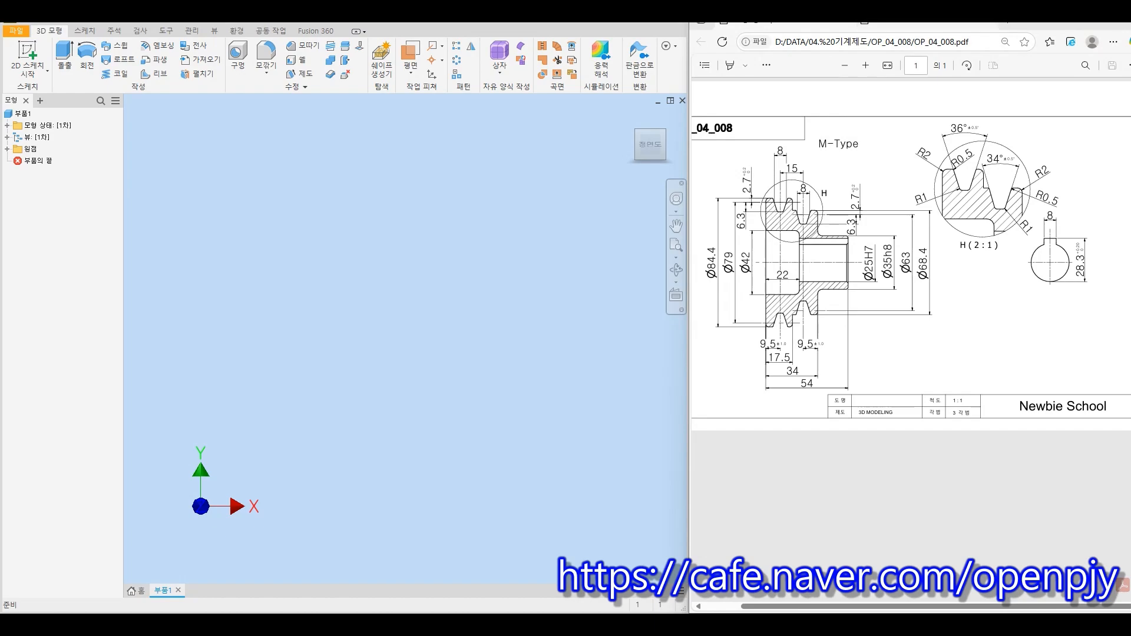
Consult the V-belt pulley standard table, then sketch a horizontal centerline about 22 mm long through the origin on the XY plane
{"action": "left_click", "coordinate": [929, 25]}
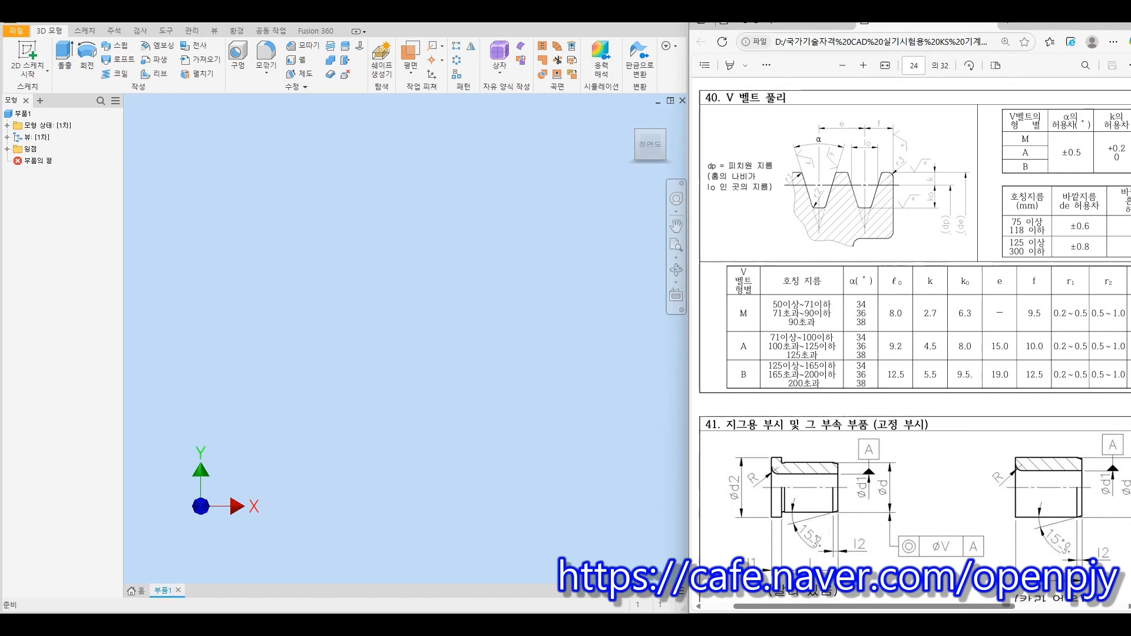
{"action": "left_click", "coordinate": [789, 26]}
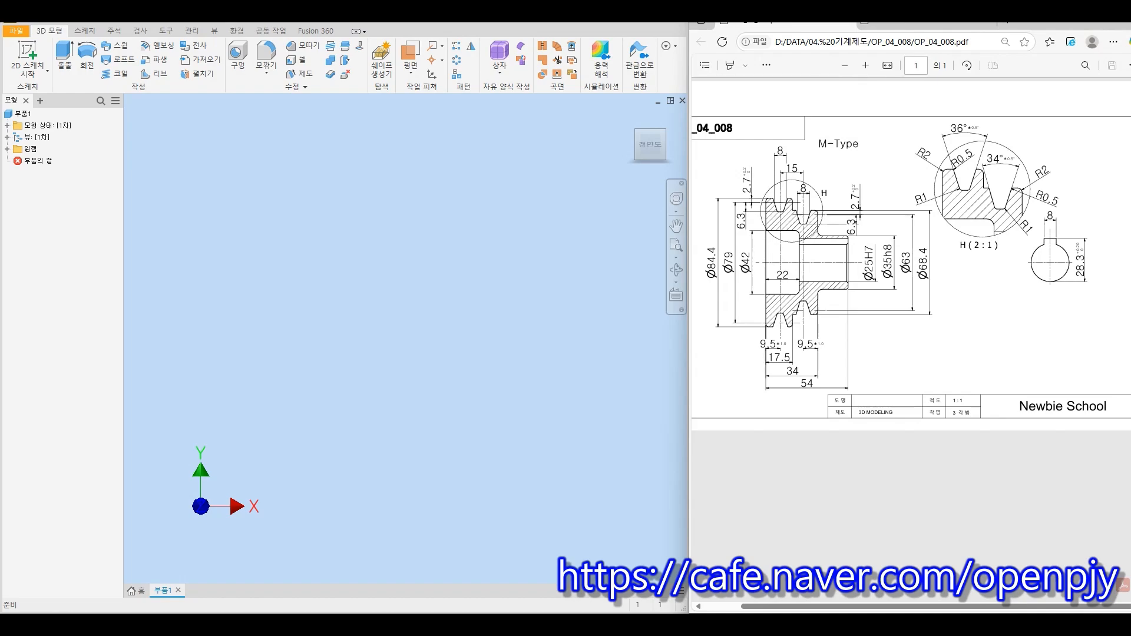
{"action": "left_click", "coordinate": [27, 51]}
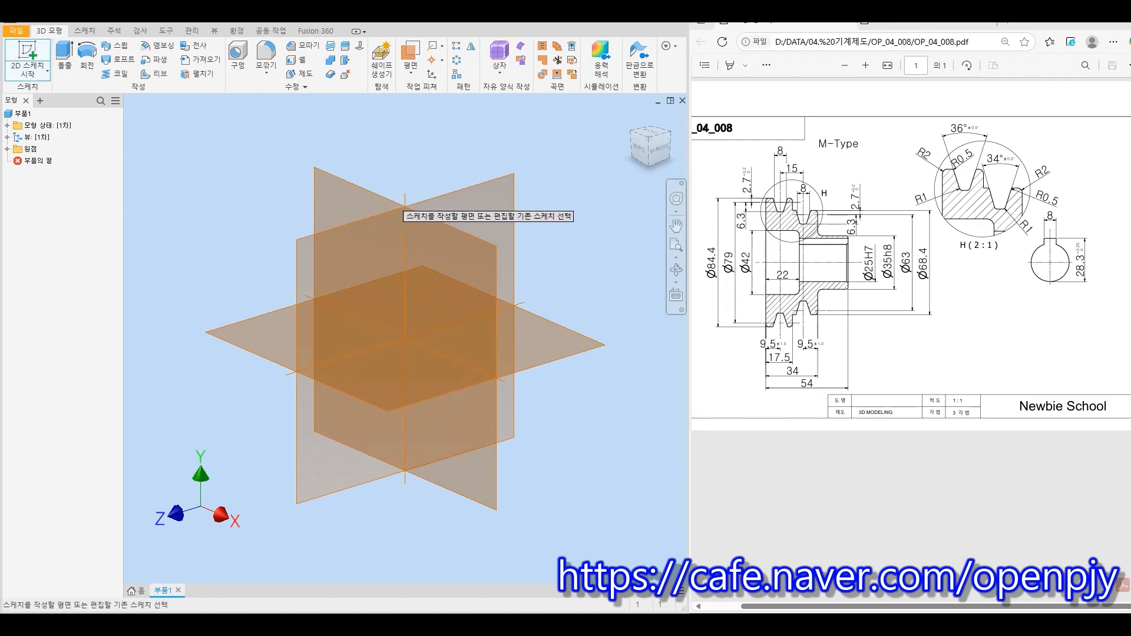
{"action": "left_click", "coordinate": [371, 203]}
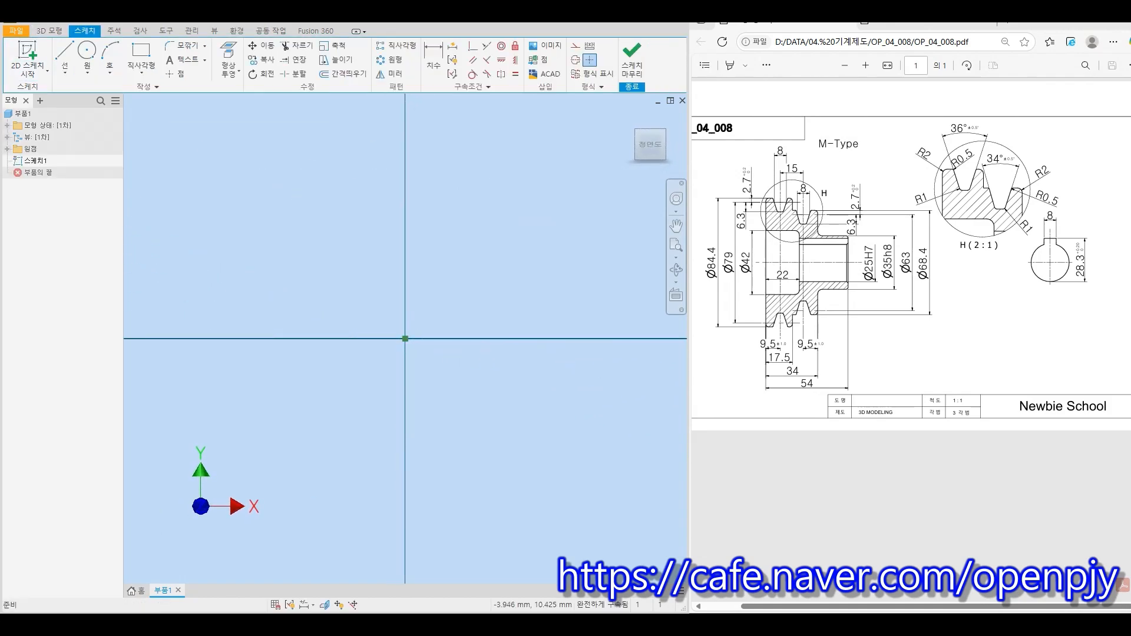
{"action": "left_click", "coordinate": [65, 53]}
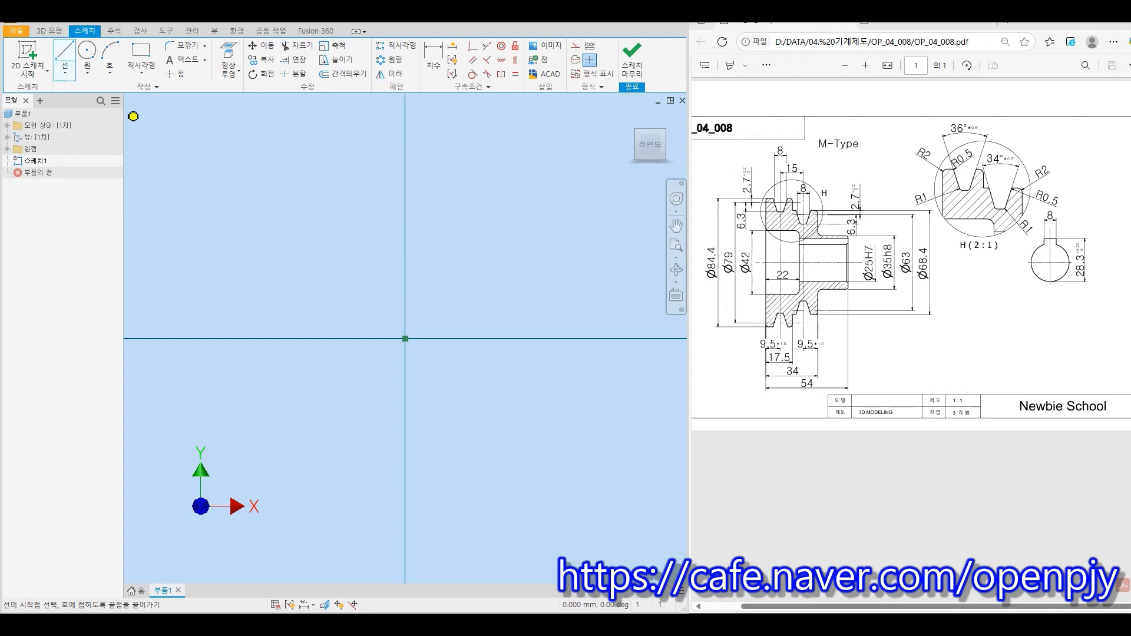
{"action": "left_click", "coordinate": [280, 338]}
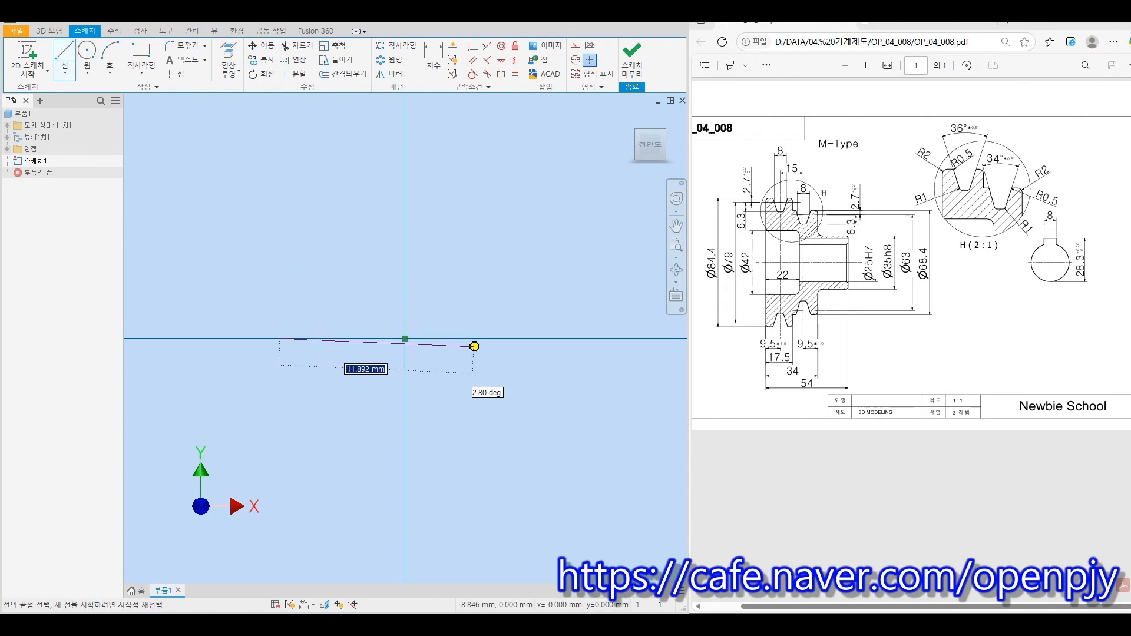
{"action": "left_click", "coordinate": [593, 337]}
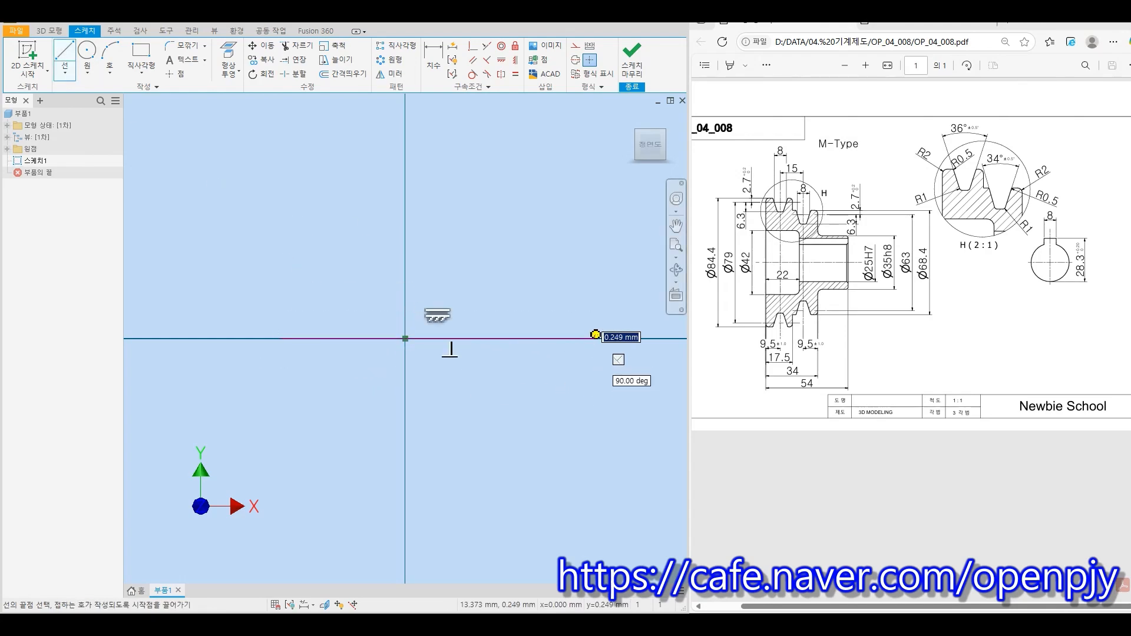
{"action": "key", "text": "Escape"}
{"action": "left_click_drag", "start_coordinate": [587, 400], "coordinate": [500, 299]}
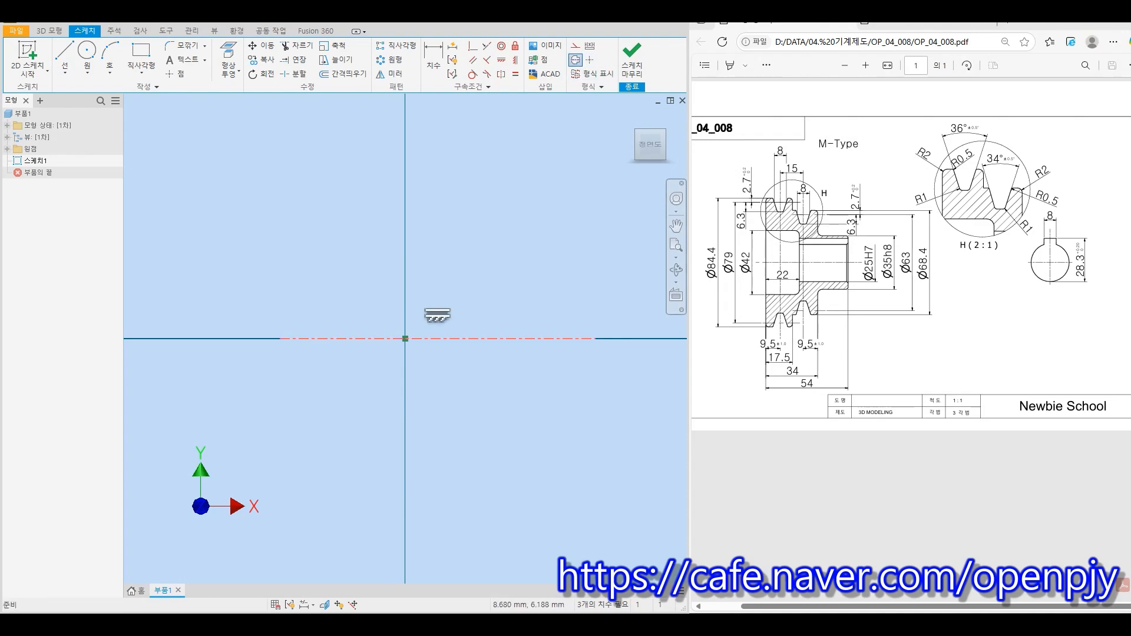
{"action": "left_click", "coordinate": [590, 59]}
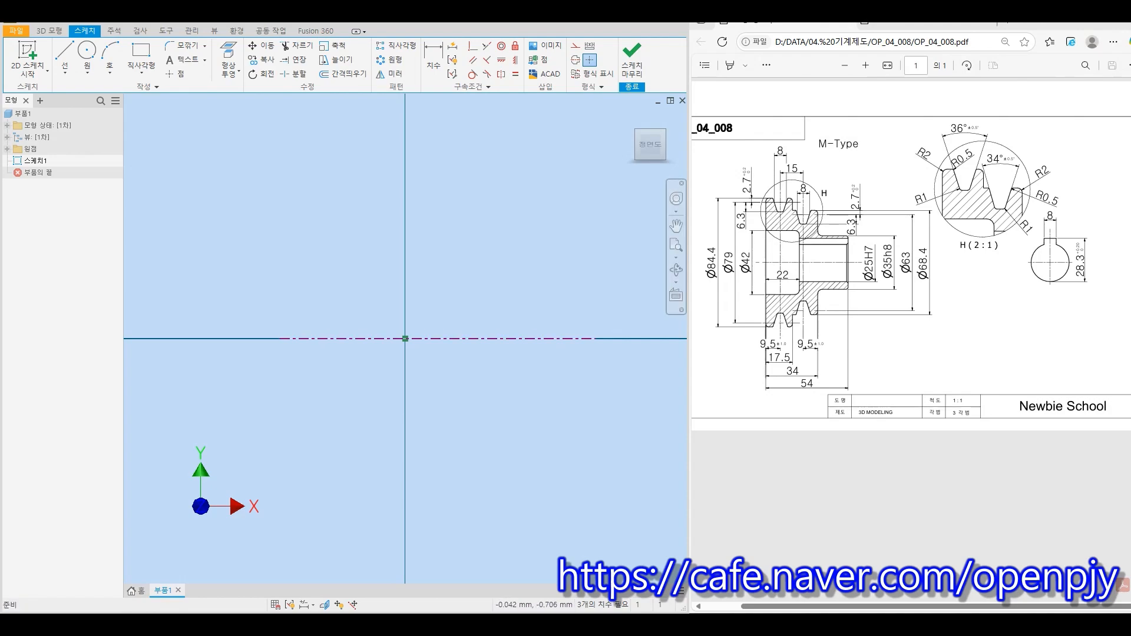
Sketch the half-groove profile from the origin: a vertical line about 17.5 mm high, groove floor, sloped flank, rim top and outer side line
{"action": "left_click", "coordinate": [65, 51]}
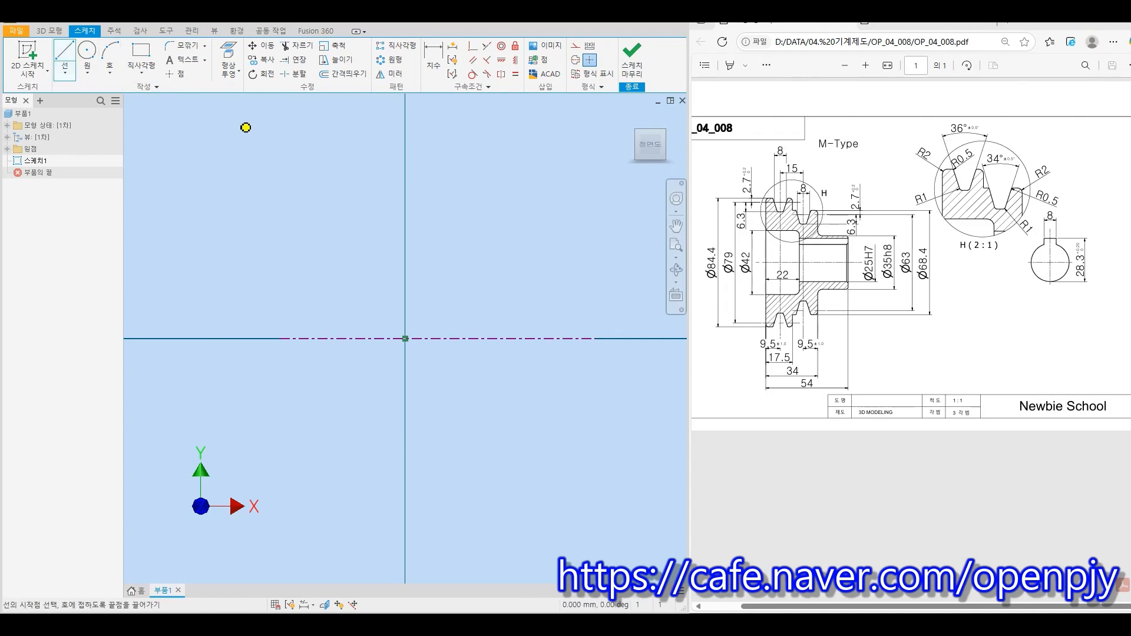
{"action": "left_click", "coordinate": [405, 339]}
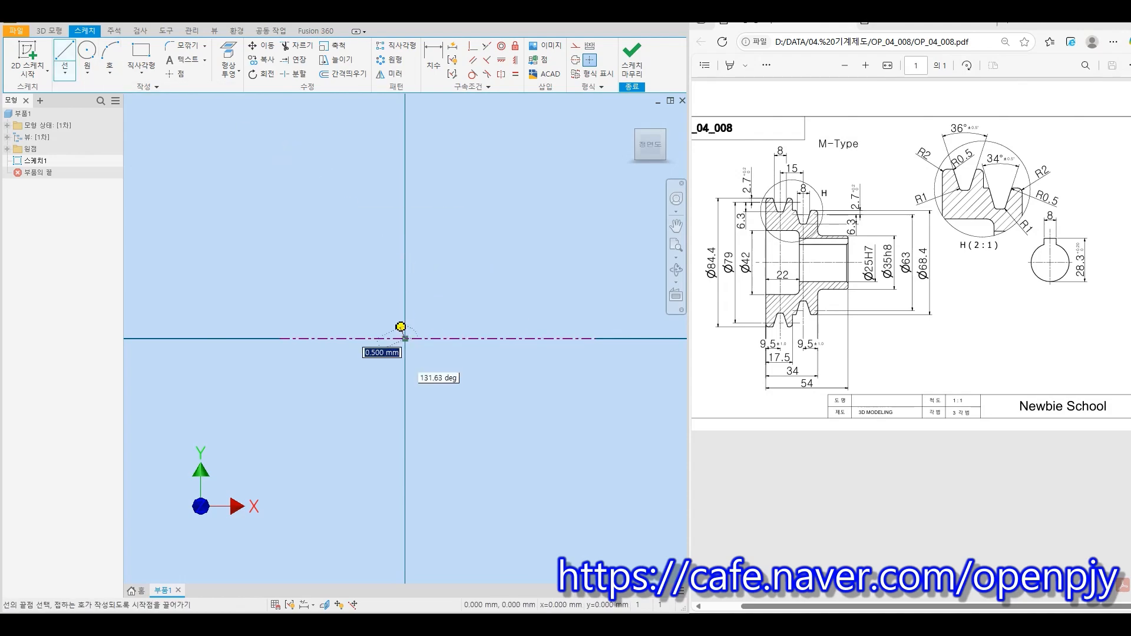
{"action": "middle_click_drag", "start_coordinate": [407, 122], "coordinate": [436, 257]}
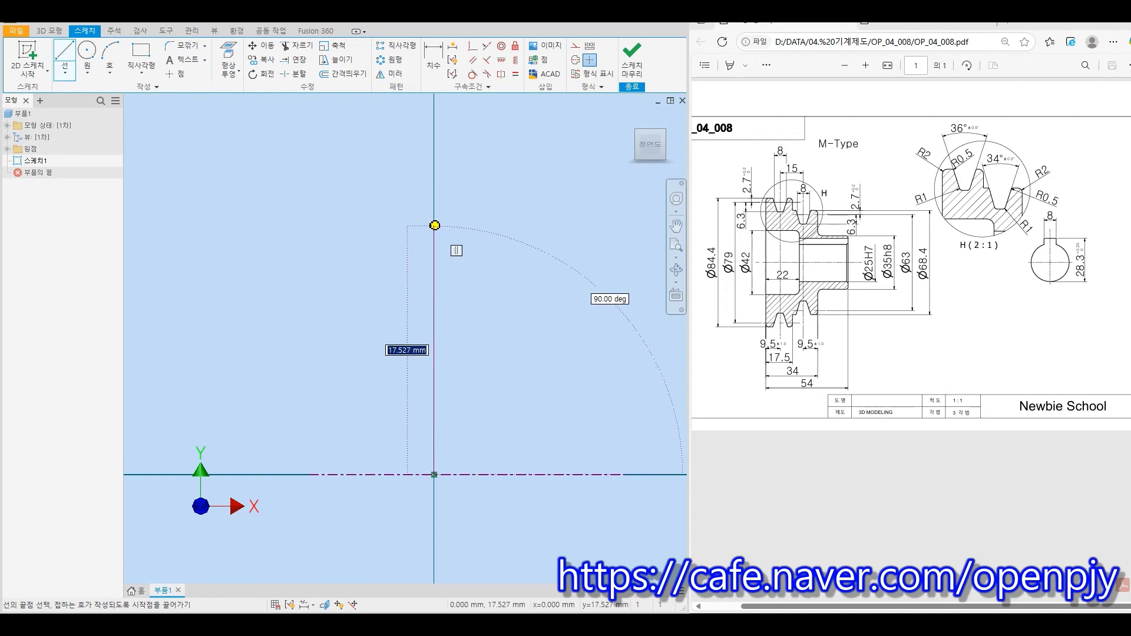
{"action": "left_click", "coordinate": [434, 226]}
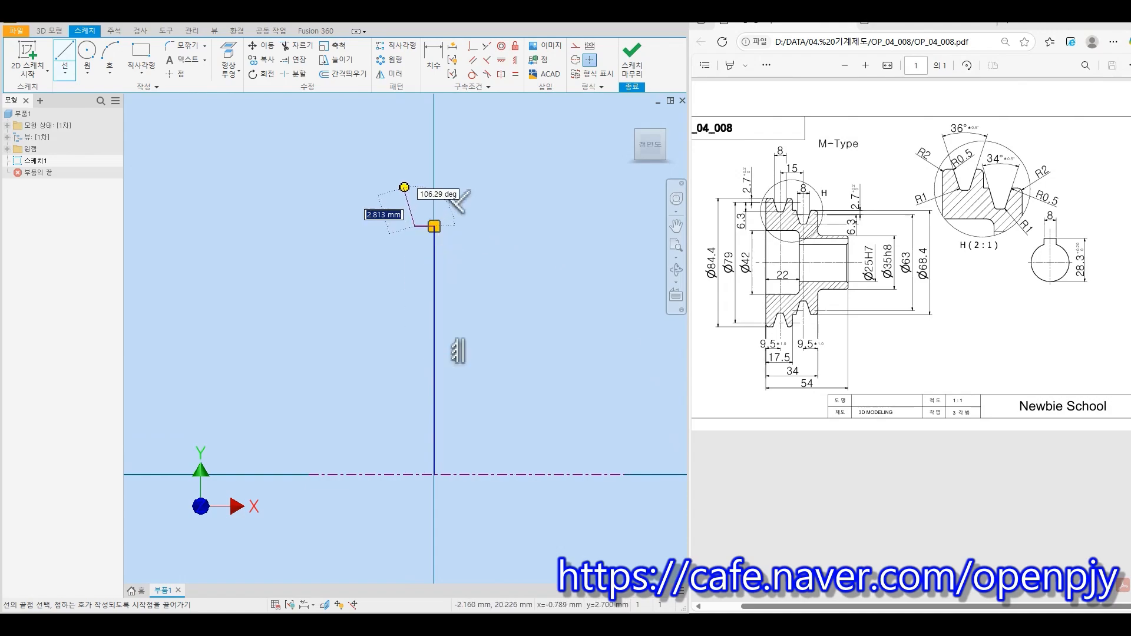
{"action": "left_click", "coordinate": [404, 187]}
{"action": "left_click", "coordinate": [383, 188]}
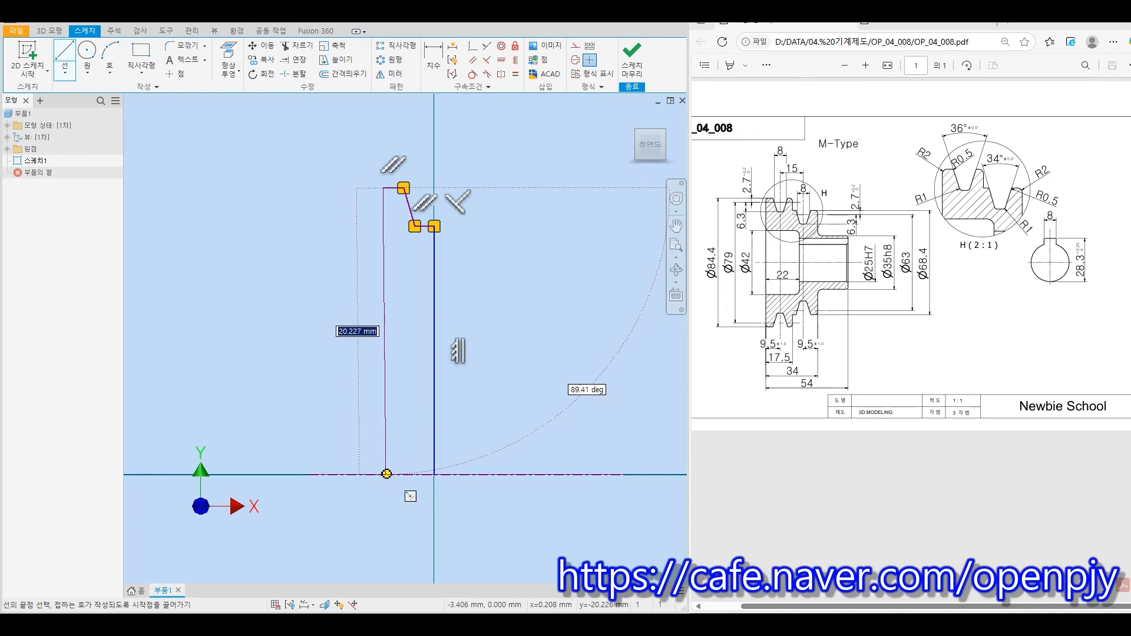
{"action": "left_click", "coordinate": [383, 472]}
Constrain the lower endpoints of both vertical profile lines to be coincident with the horizontal centerline
{"action": "key", "text": "c"}
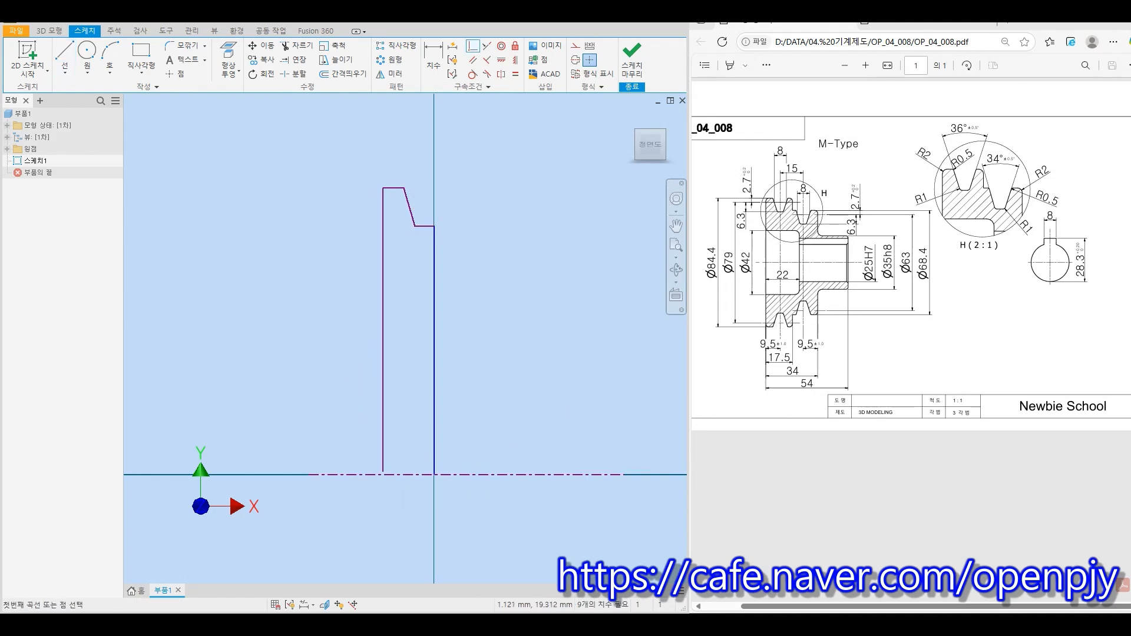
{"action": "left_click", "coordinate": [434, 475]}
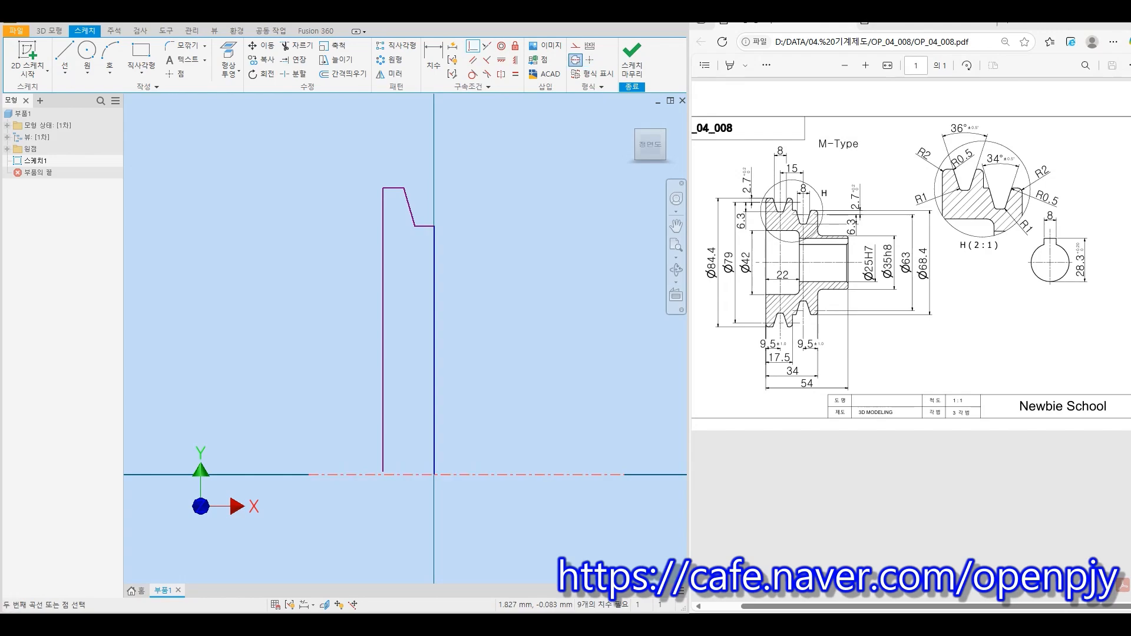
{"action": "left_click", "coordinate": [434, 474]}
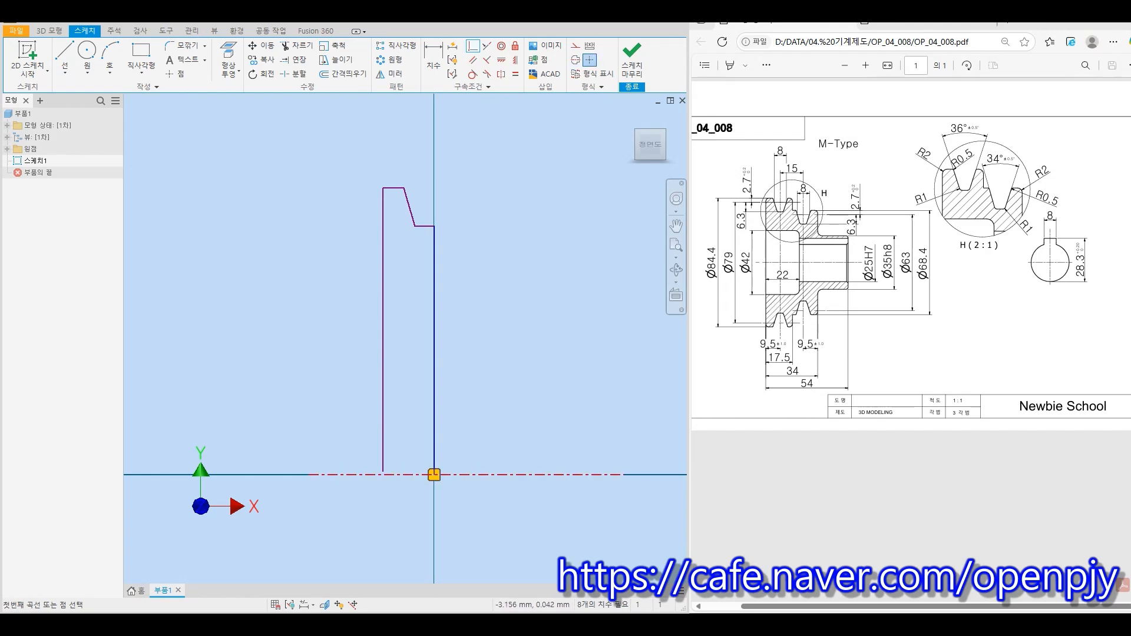
{"action": "left_click", "coordinate": [383, 474]}
{"action": "left_click", "coordinate": [383, 471]}
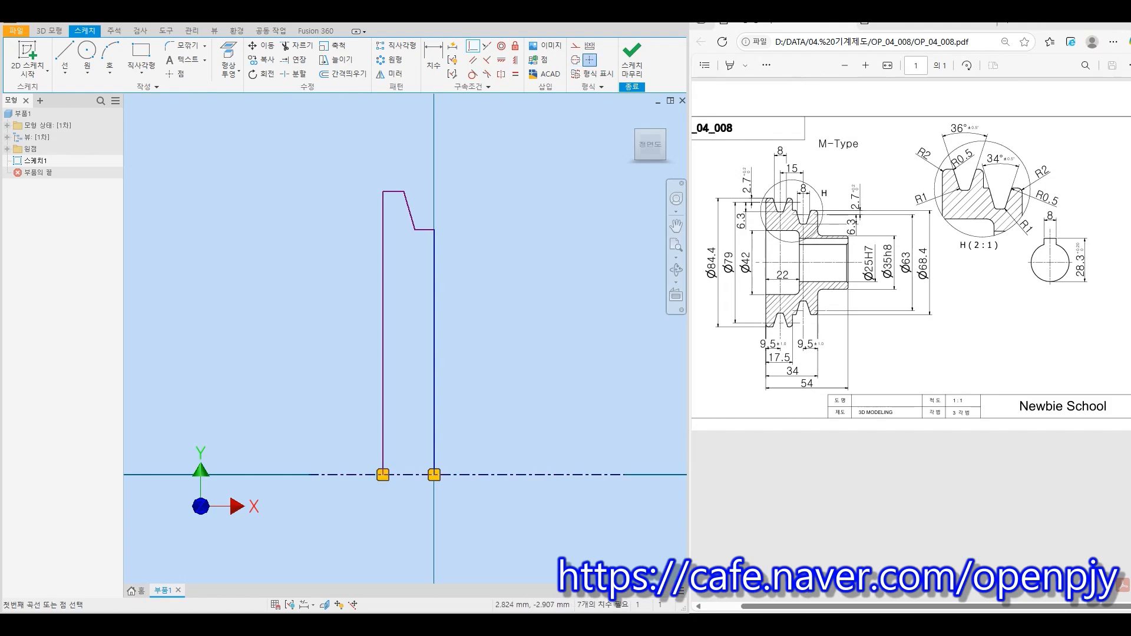
{"action": "key", "text": "Escape"}
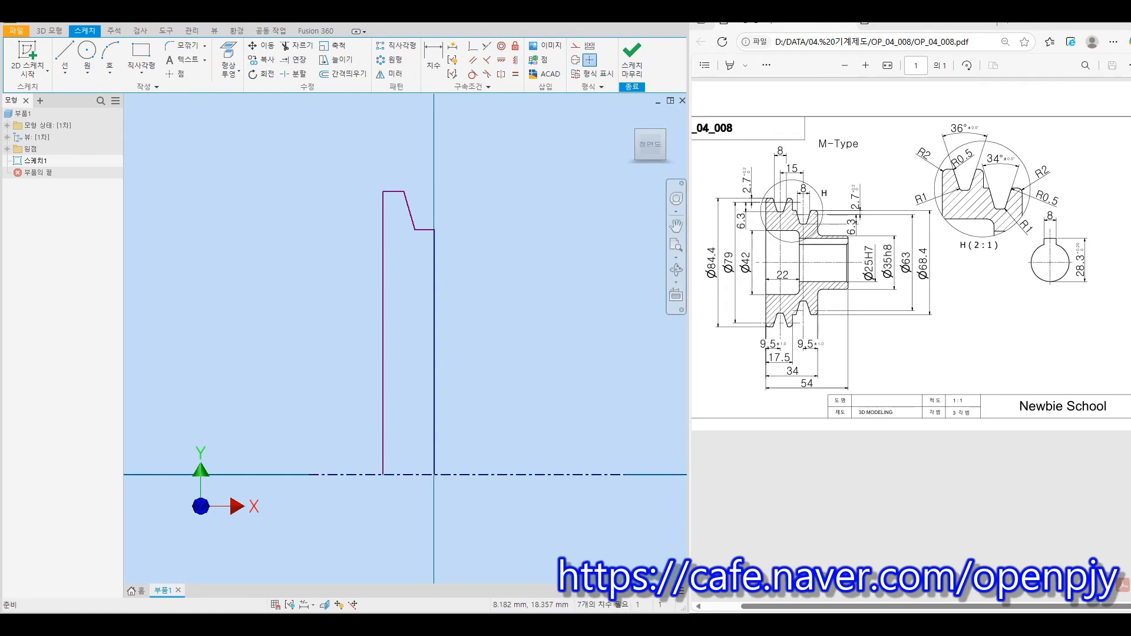
Draw a horizontal line about 3.1 mm long from the sloped groove flank across the groove's vertical center line
{"action": "left_click", "coordinate": [65, 53]}
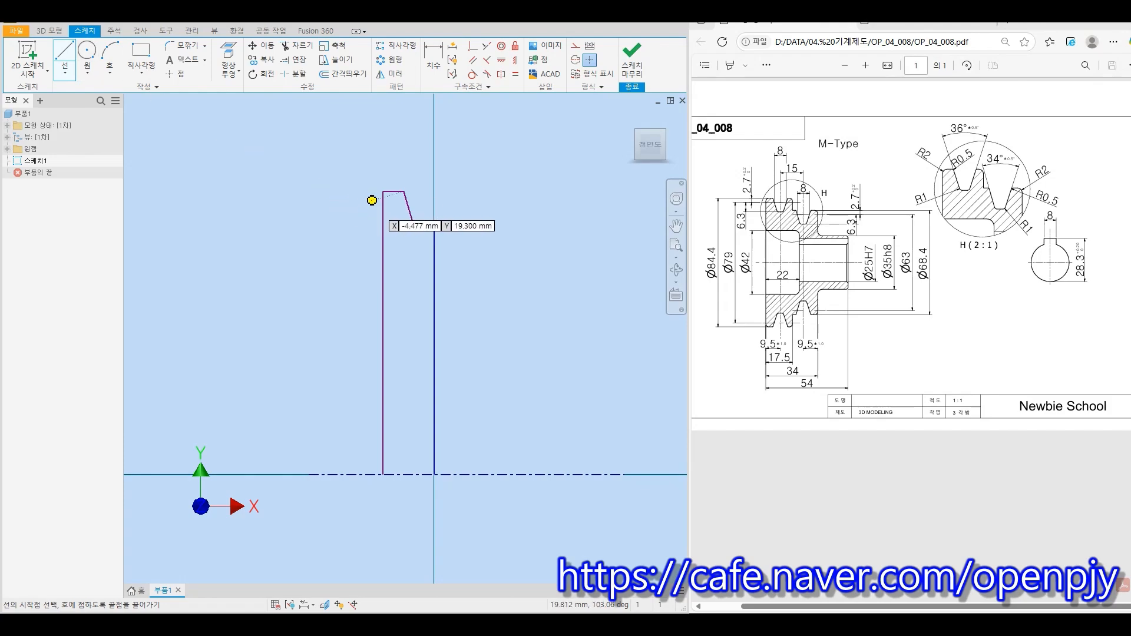
{"action": "scroll", "coordinate": [402, 199], "scroll_direction": "down", "scroll_amount": 2}
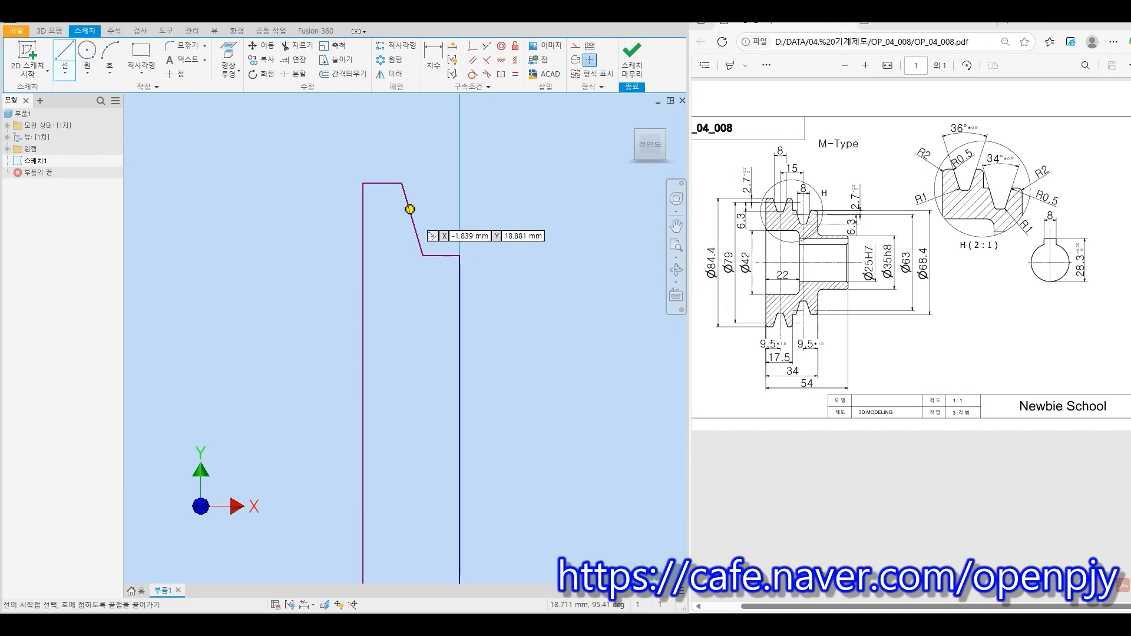
{"action": "left_click", "coordinate": [407, 200]}
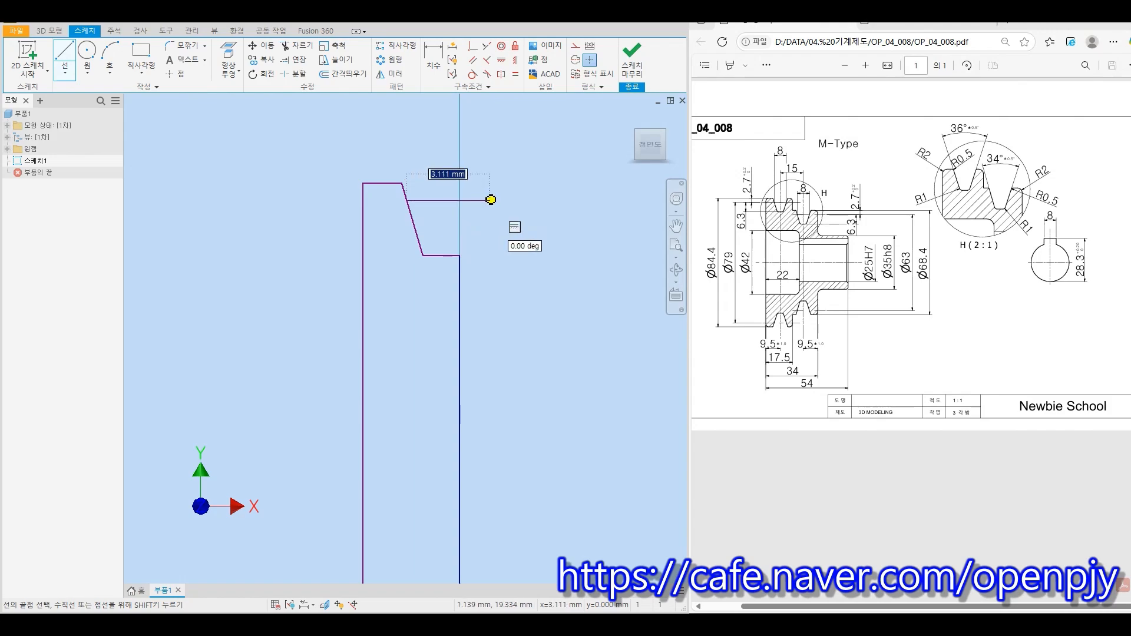
{"action": "left_click", "coordinate": [491, 200]}
{"action": "key", "text": "Escape"}
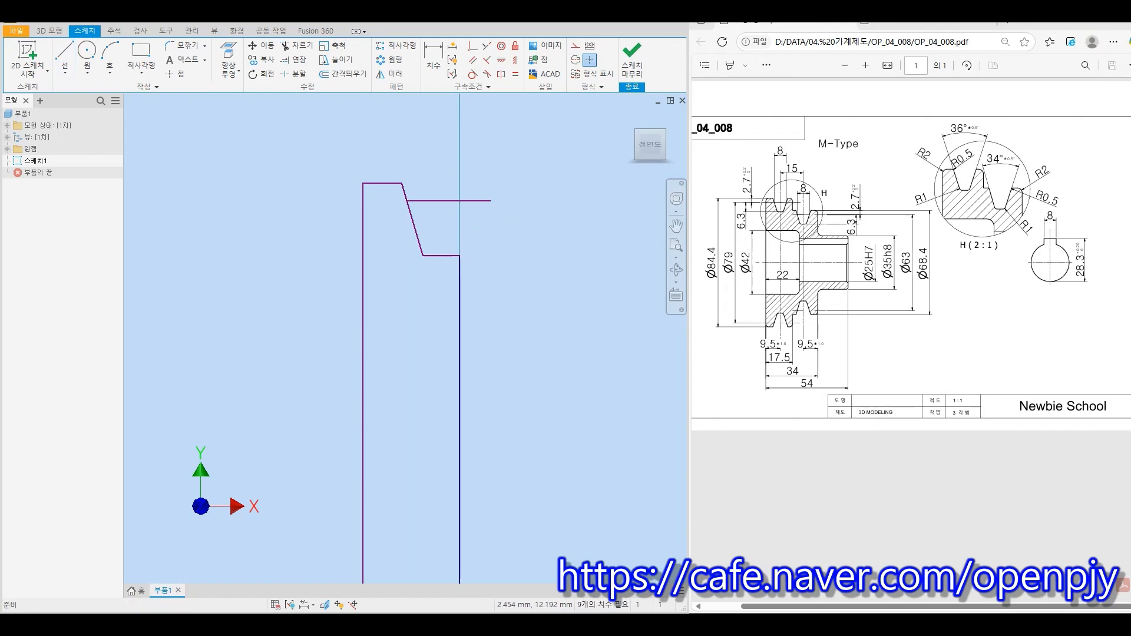
Convert the vertical line at the groove center and the horizontal line from the flank to construction lines
{"action": "left_click_drag", "start_coordinate": [523, 390], "coordinate": [436, 352]}
{"action": "left_click_drag", "start_coordinate": [529, 233], "coordinate": [470, 192], "text": "ctrl"}
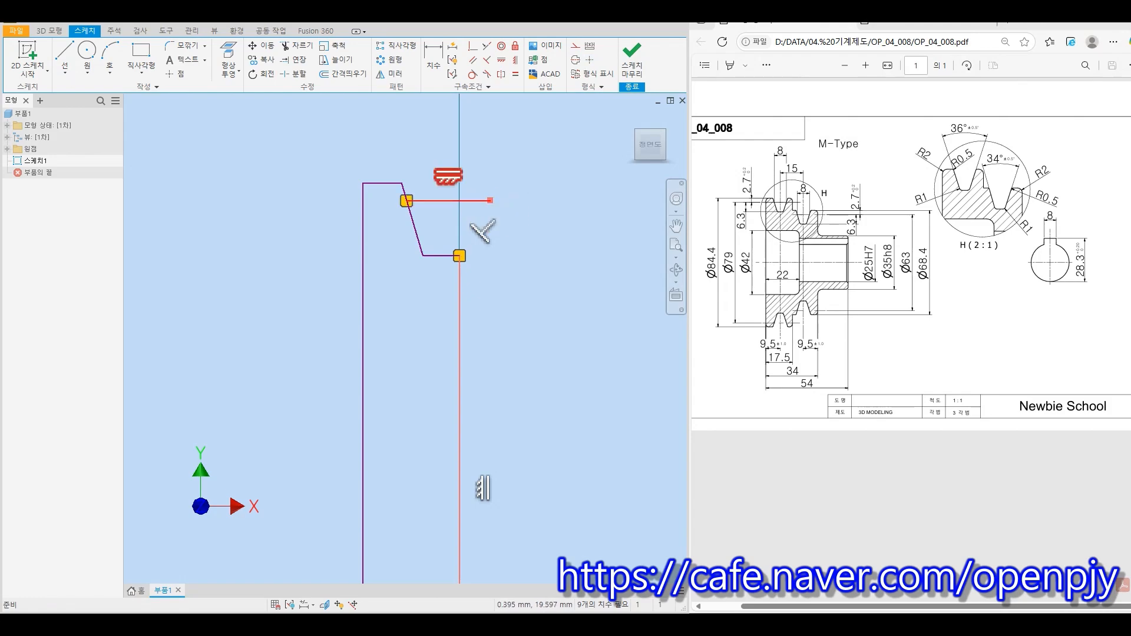
{"action": "left_click", "coordinate": [576, 46]}
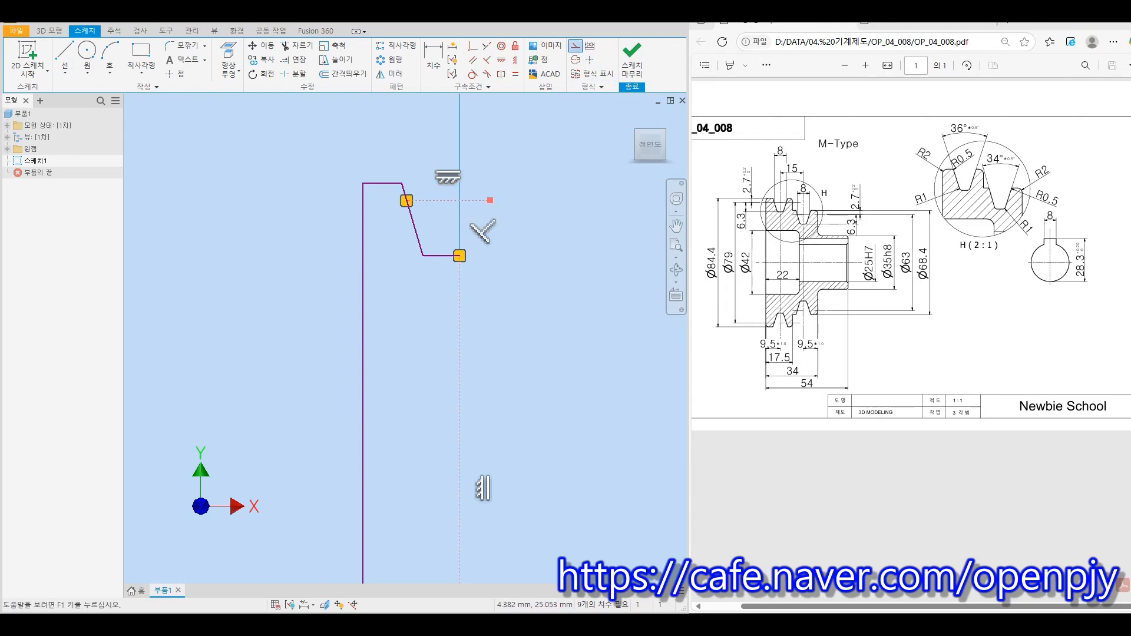
{"action": "key", "text": "Escape"}
Dimension the vertical distance between the rim's top edge and the horizontal construction line as 2.7 mm
{"action": "scroll", "coordinate": [544, 256], "scroll_direction": "down", "scroll_amount": 3}
{"action": "middle_click_drag", "start_coordinate": [544, 256], "coordinate": [480, 220]}
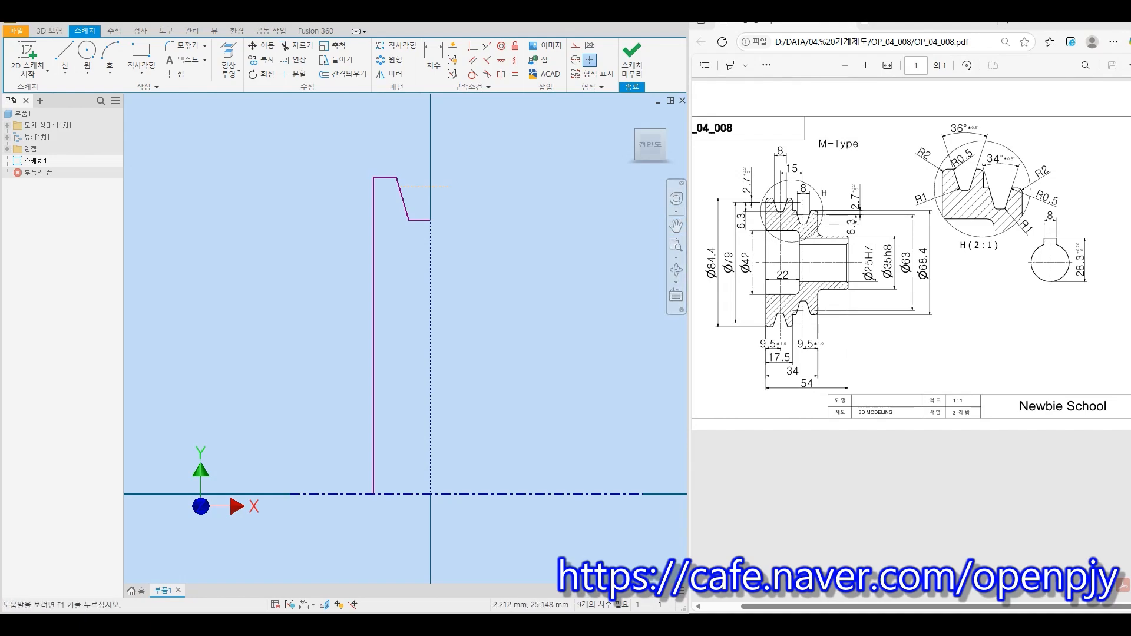
{"action": "left_click", "coordinate": [434, 58]}
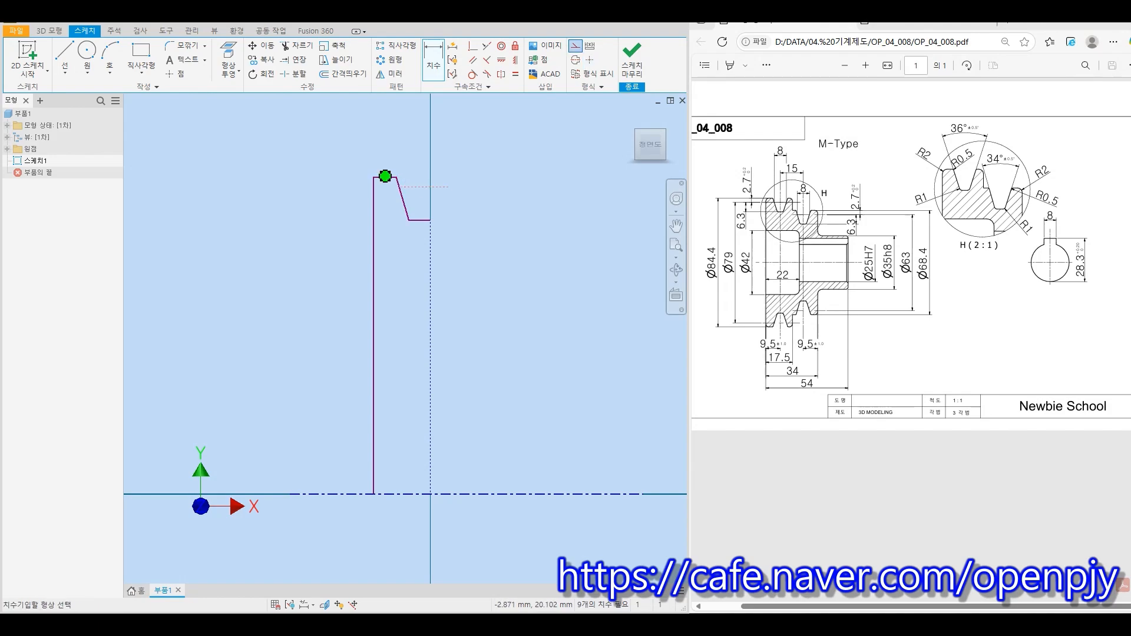
{"action": "scroll", "coordinate": [389, 177], "scroll_direction": "up", "scroll_amount": 6}
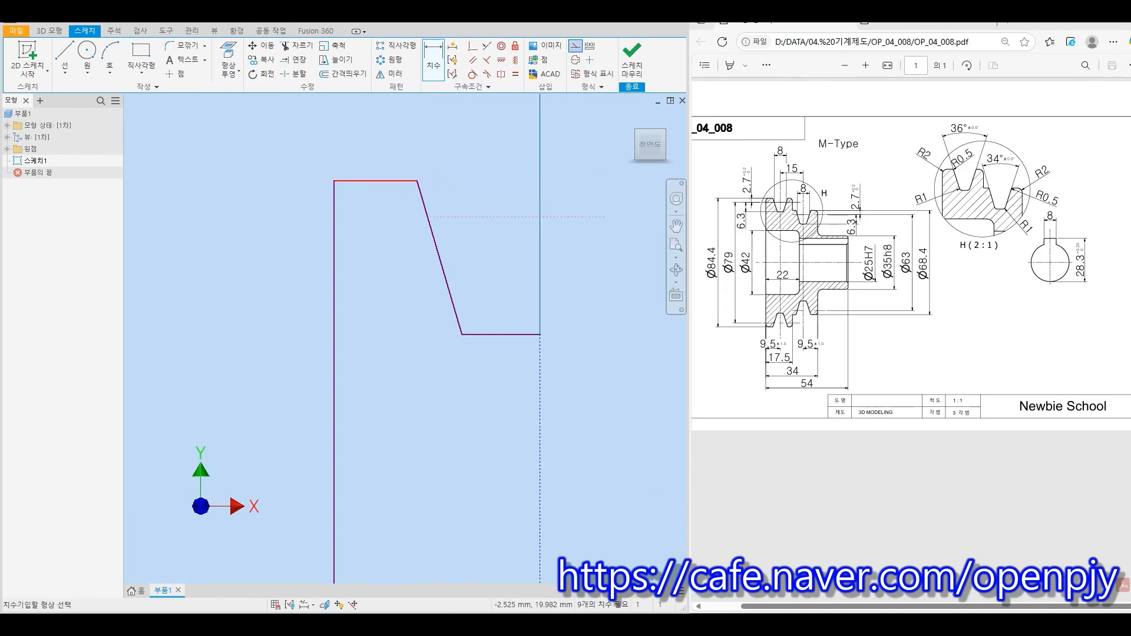
{"action": "left_click", "coordinate": [387, 179]}
{"action": "scroll", "coordinate": [470, 192], "scroll_direction": "down", "scroll_amount": 5}
{"action": "left_click", "coordinate": [522, 195]}
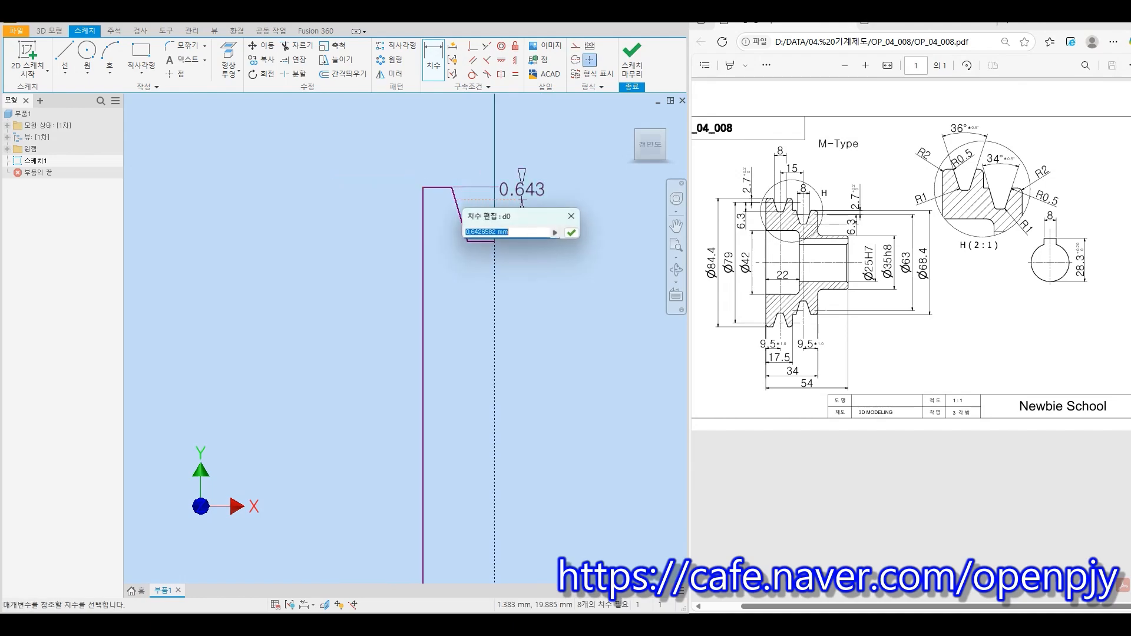
{"action": "type", "text": "2.7"}
{"action": "key", "text": "Return"}
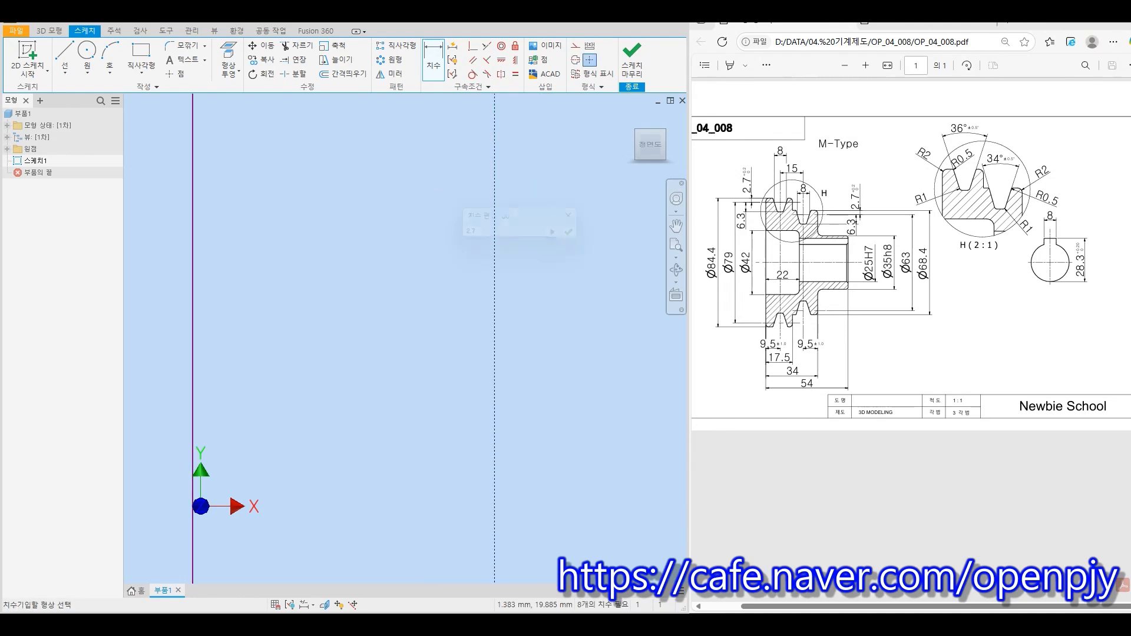
Dimension the vertical distance between the horizontal construction line and the groove floor as 6.3 mm
{"action": "scroll", "coordinate": [525, 194], "scroll_direction": "down", "scroll_amount": 5}
{"action": "middle_click_drag", "start_coordinate": [499, 219], "coordinate": [381, 429]}
{"action": "scroll", "coordinate": [412, 284], "scroll_direction": "up", "scroll_amount": 3}
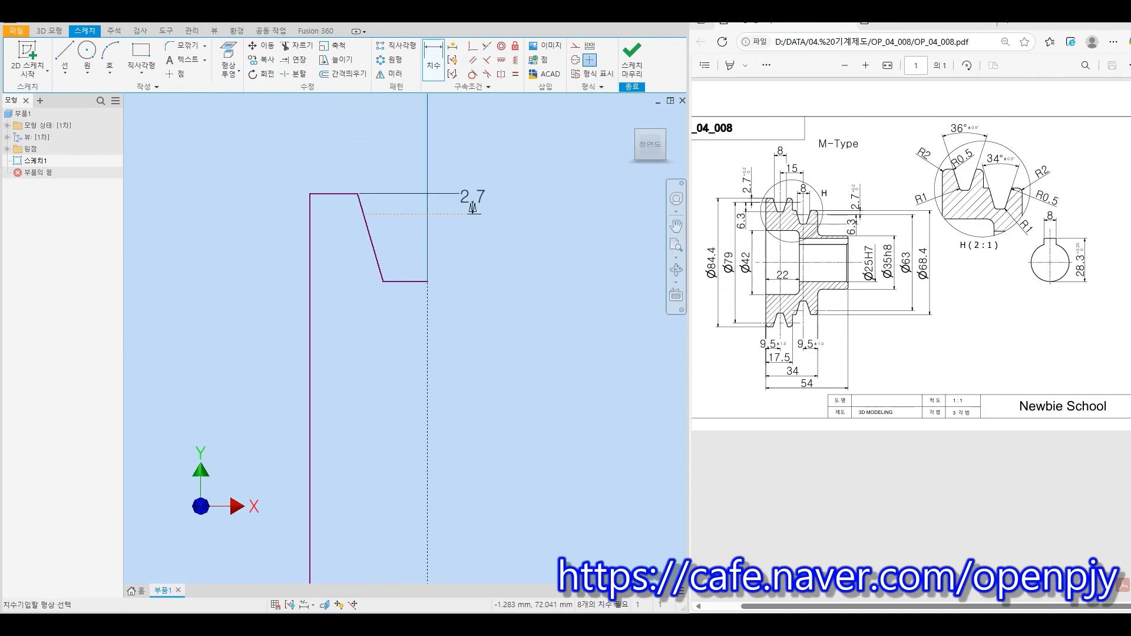
{"action": "left_click", "coordinate": [416, 282]}
{"action": "left_click", "coordinate": [472, 212]}
{"action": "left_click", "coordinate": [473, 208]}
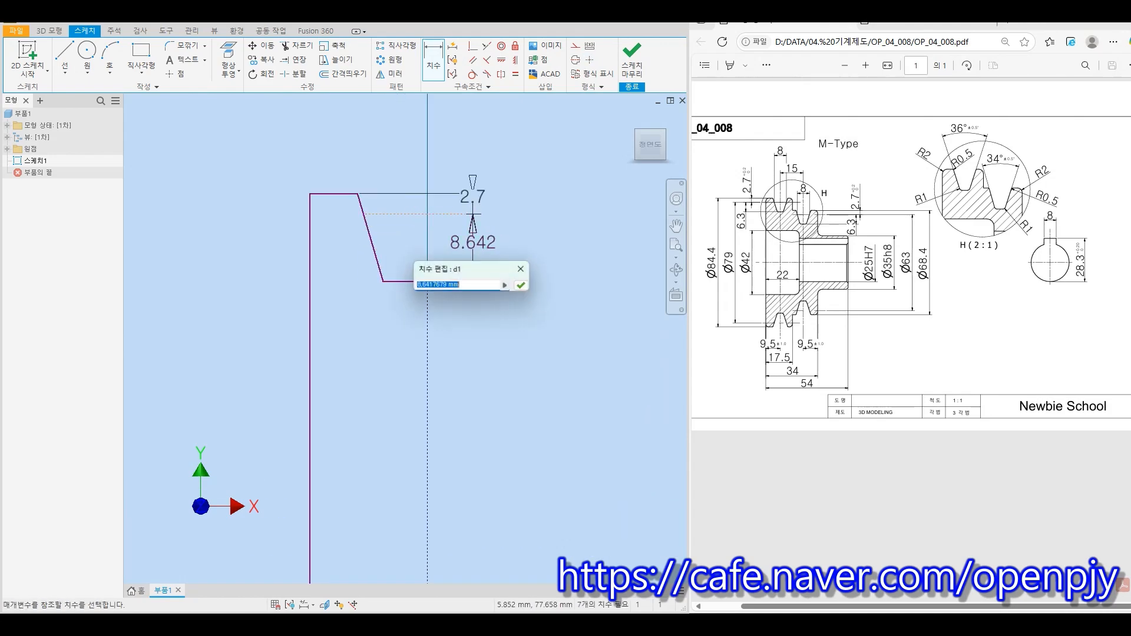
{"action": "type", "text": "6.3"}
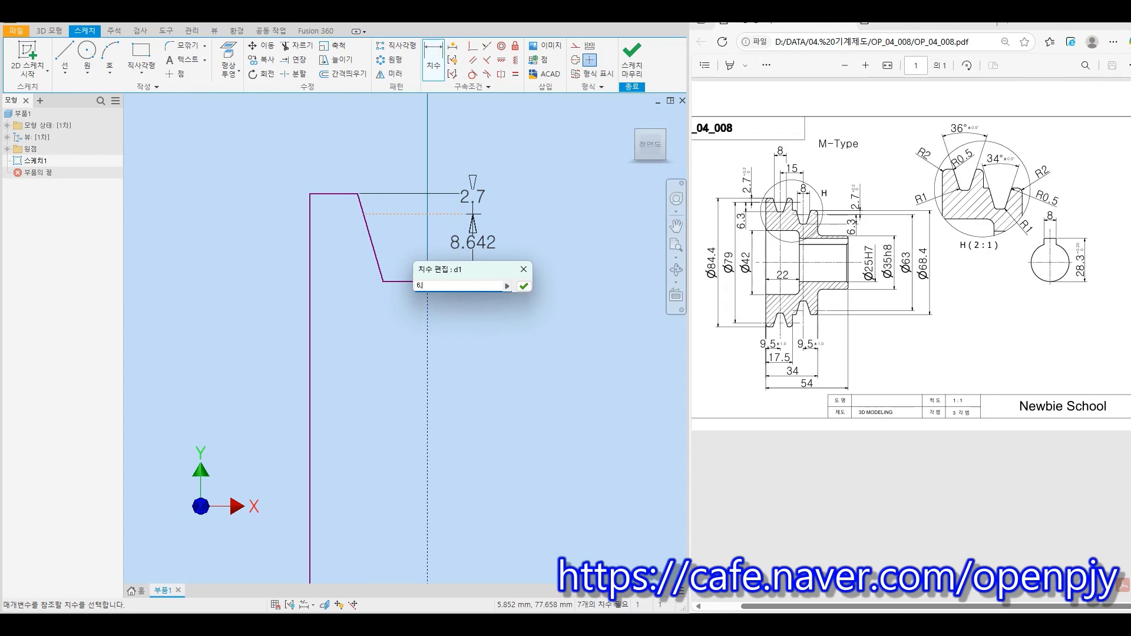
{"action": "key", "text": "Return"}
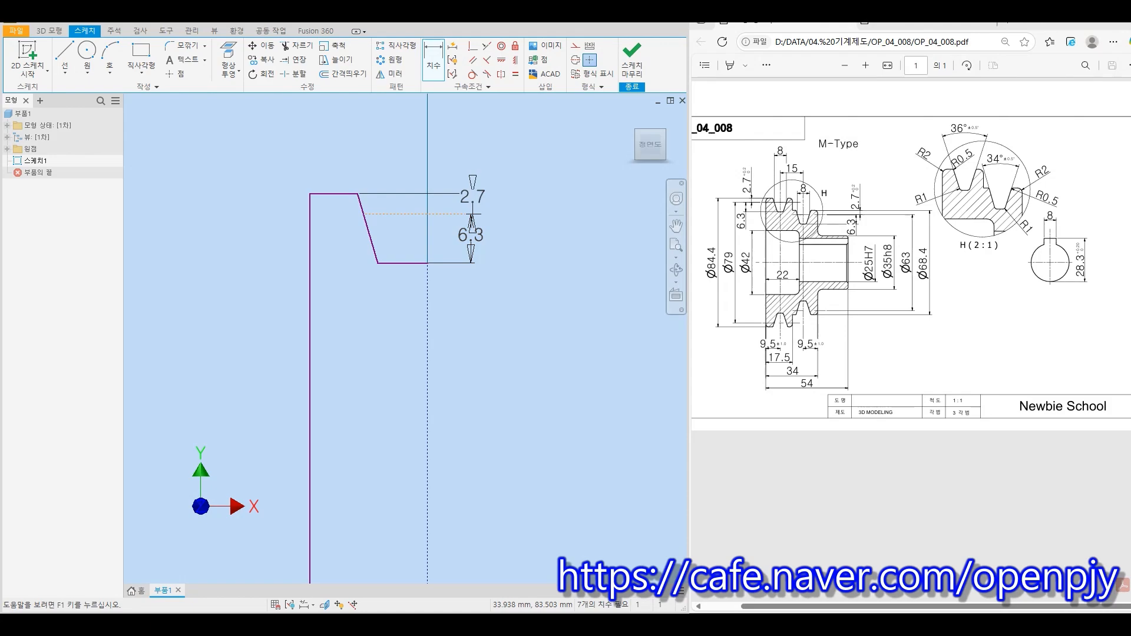
Dimension the horizontal distance from the groove's center line to the construction line's end on the flank as 4 mm
{"action": "left_click", "coordinate": [428, 291]}
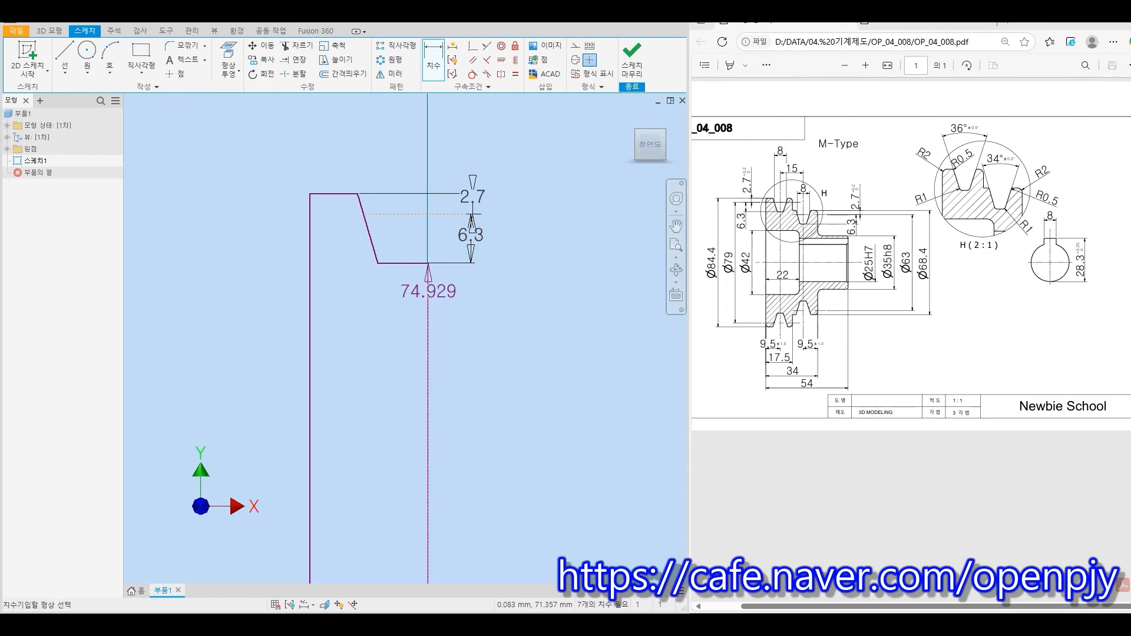
{"action": "left_click", "coordinate": [363, 214]}
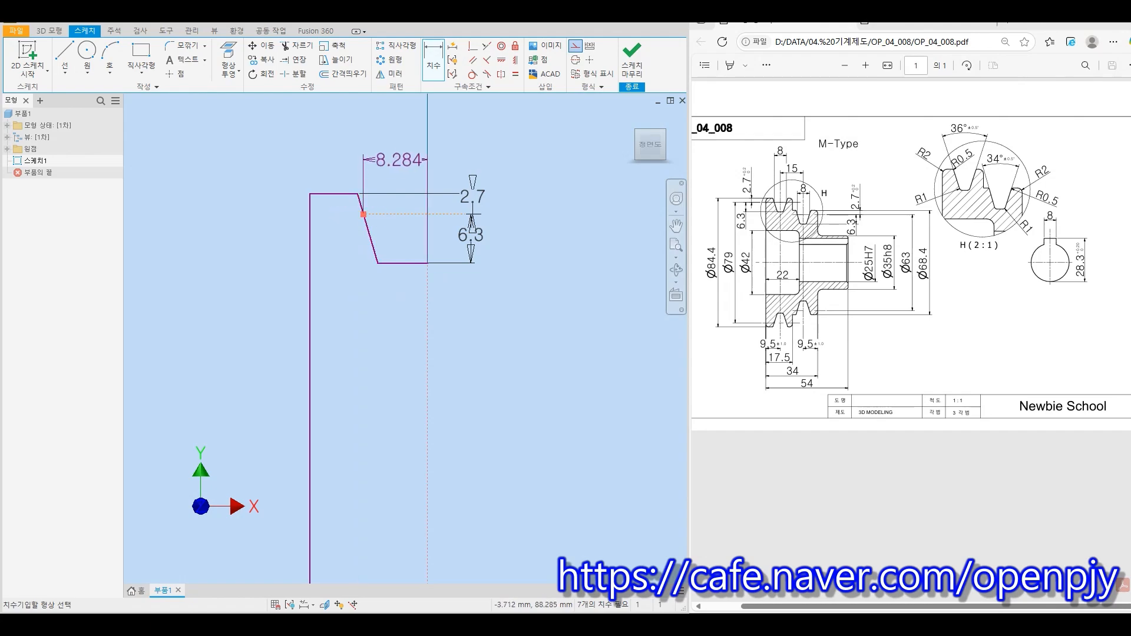
{"action": "left_click", "coordinate": [392, 157]}
{"action": "type", "text": "4"}
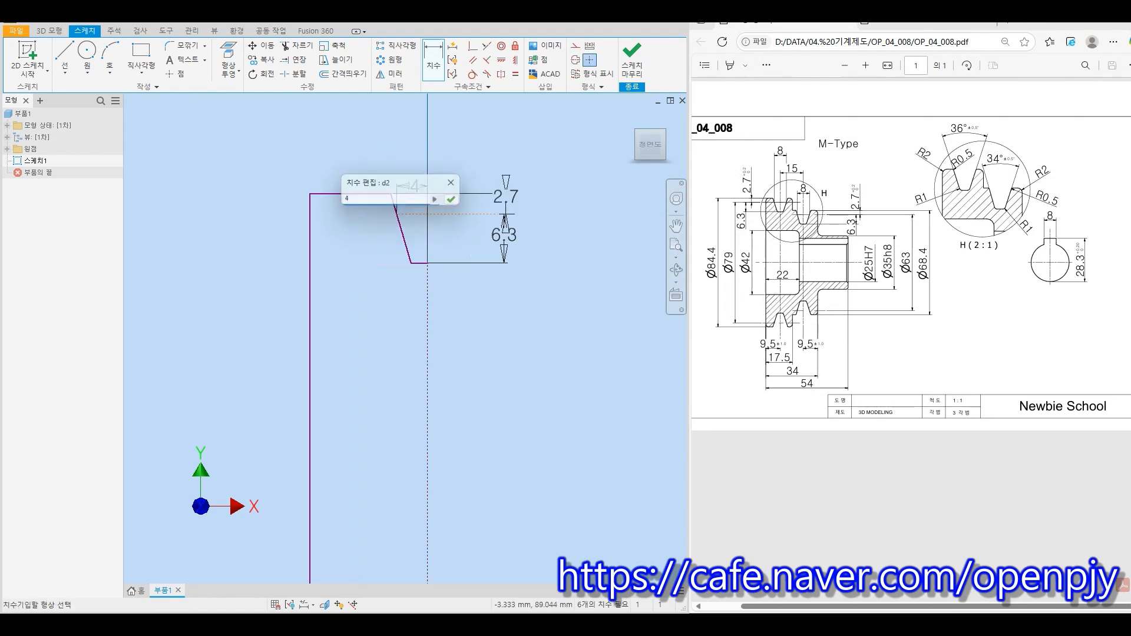
{"action": "key", "text": "Return"}
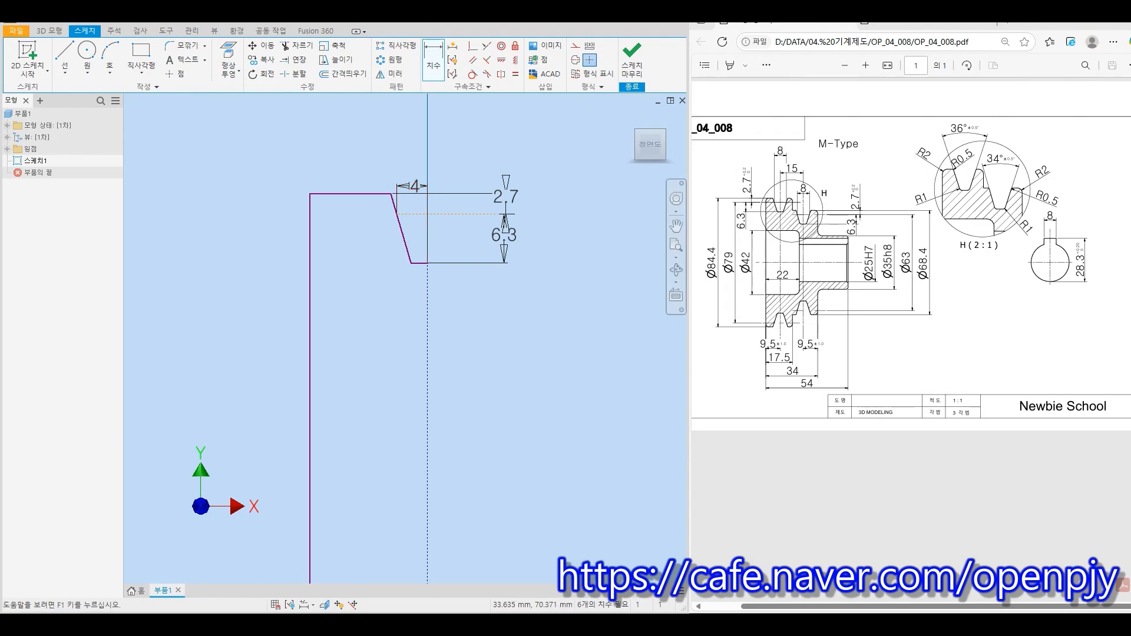
Dimension the distance between the groove's vertical center line and the profile's outer vertical edge as 9.5 mm
{"action": "scroll", "coordinate": [500, 327], "scroll_direction": "down", "scroll_amount": 5}
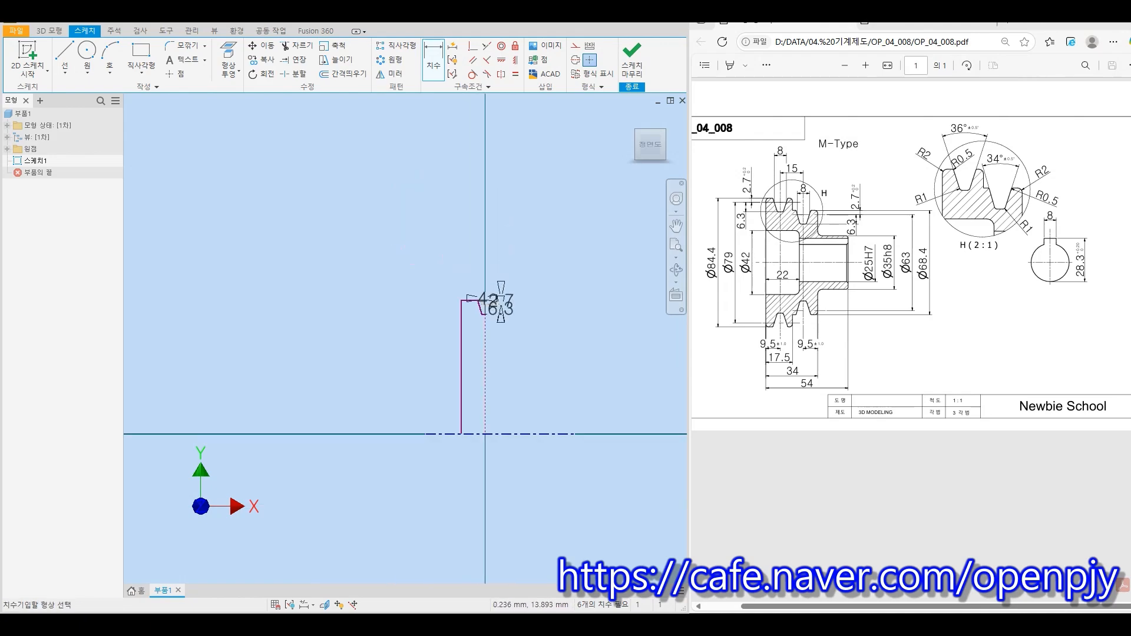
{"action": "left_click", "coordinate": [485, 412]}
{"action": "left_click", "coordinate": [461, 366]}
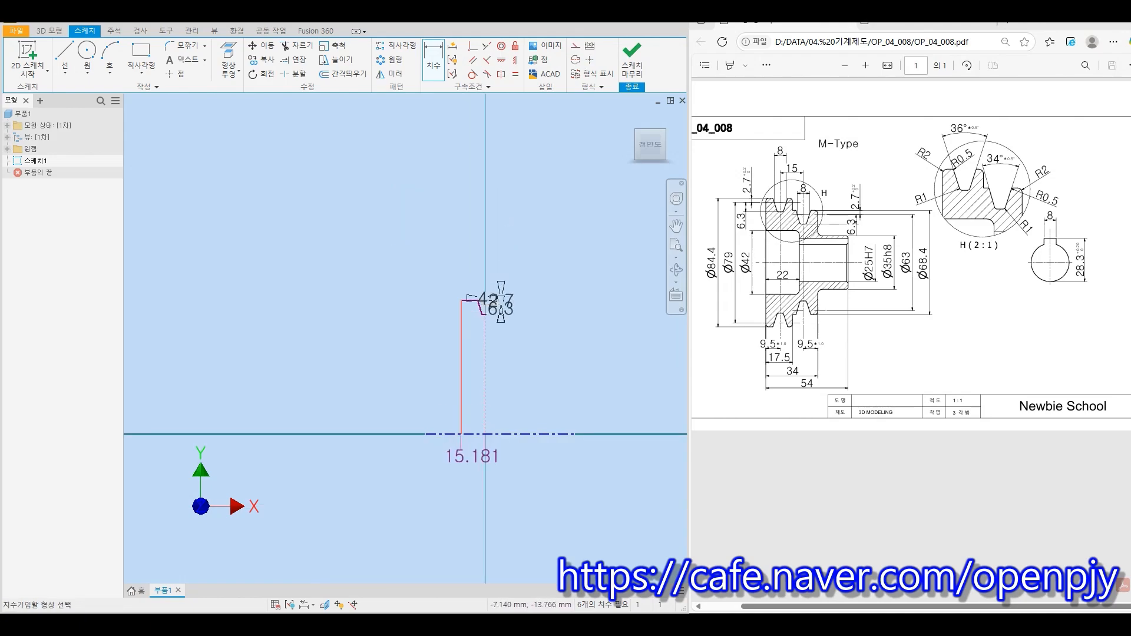
{"action": "left_click", "coordinate": [468, 459]}
{"action": "type", "text": "9"}
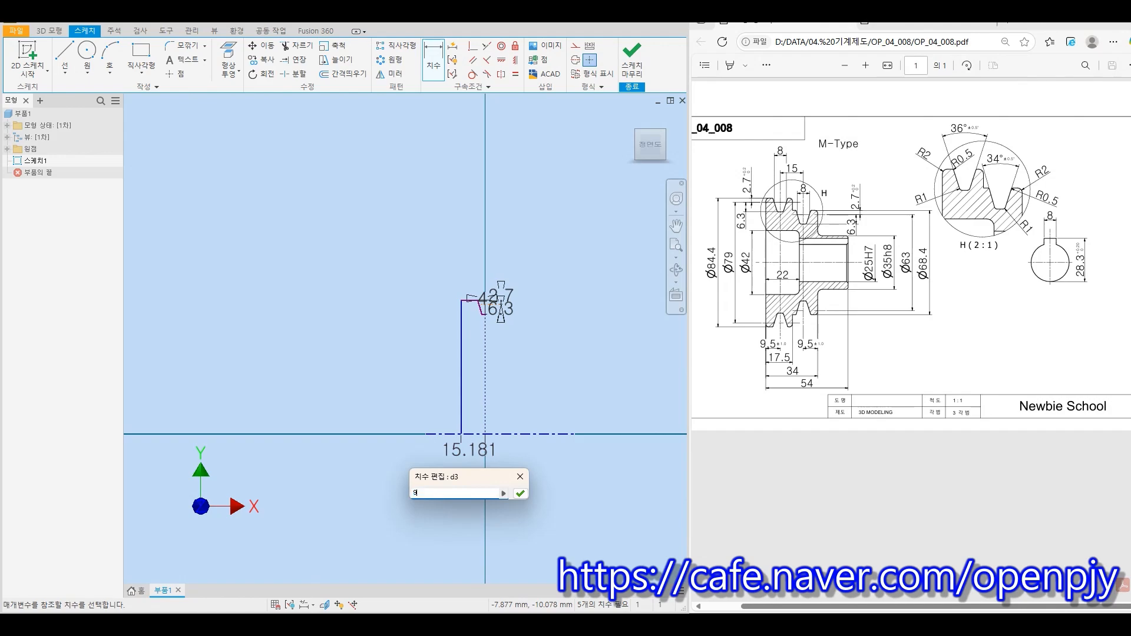
{"action": "type", "text": ".5"}
{"action": "key", "text": "Return"}
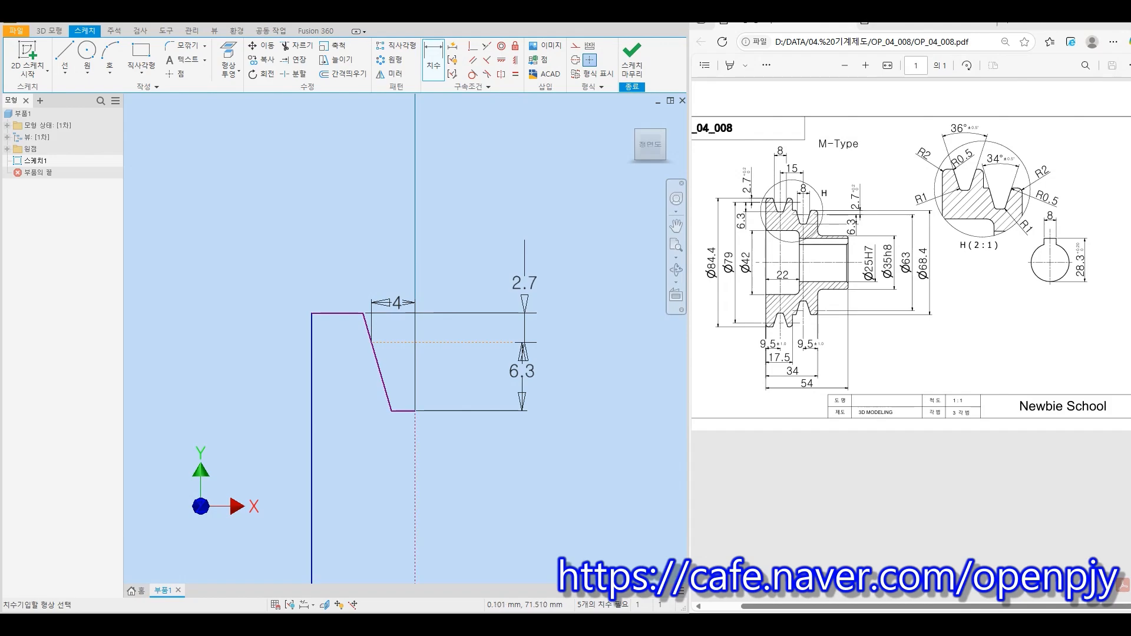
Dimension the angle between the groove's center line and the sloped flank as 36/2 degrees
{"action": "left_click", "coordinate": [415, 447]}
{"action": "left_click", "coordinate": [375, 356]}
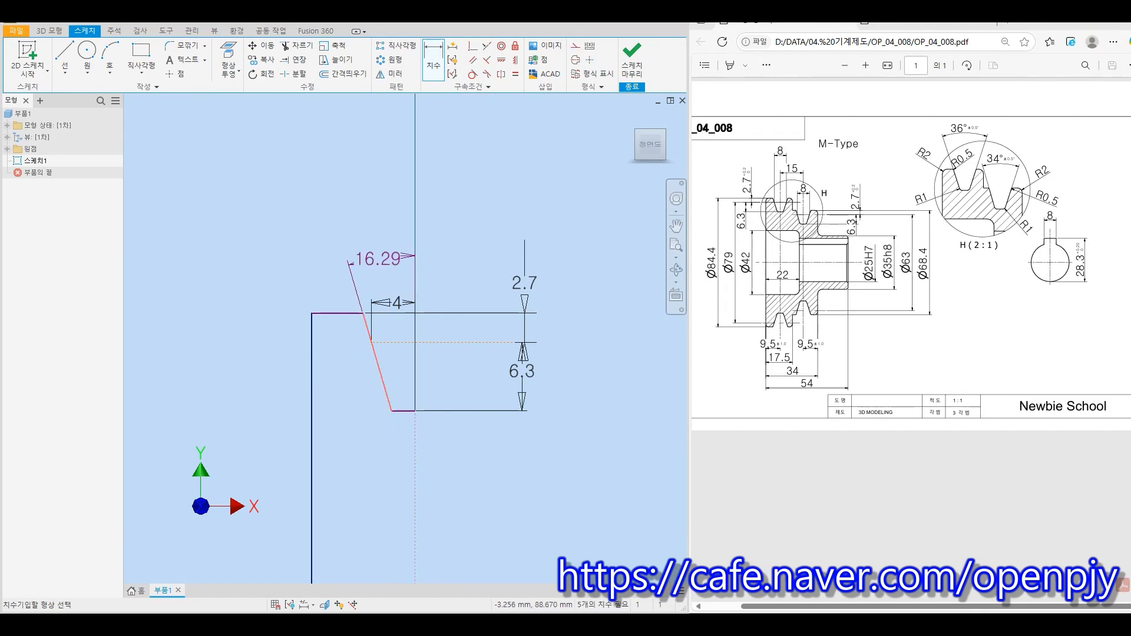
{"action": "left_click", "coordinate": [377, 238]}
{"action": "type", "text": "3"}
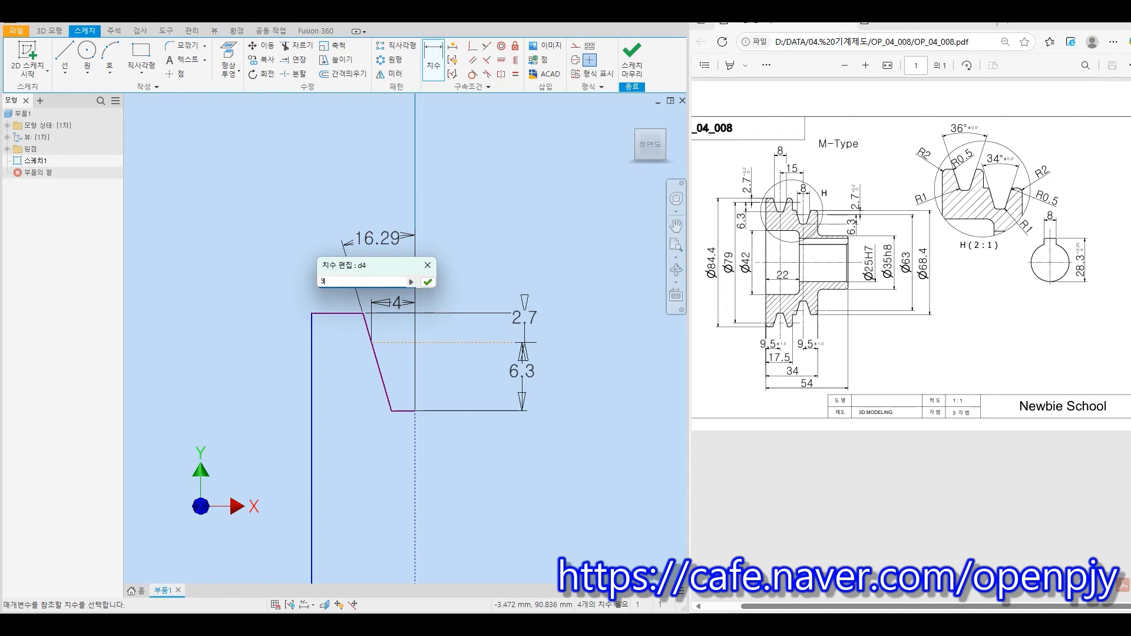
{"action": "type", "text": "6/2"}
{"action": "key", "text": "Return"}
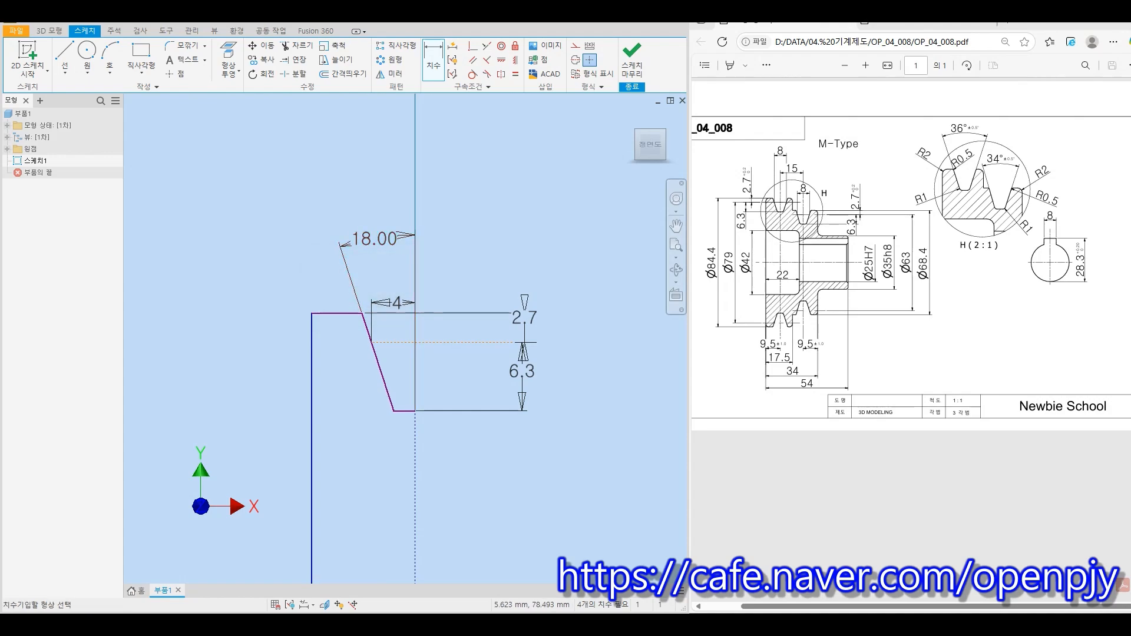
Add a diameter dimension of 79 mm from the horizontal rotation axis to the horizontal construction line in the groove
{"action": "scroll", "coordinate": [462, 127], "scroll_direction": "down", "scroll_amount": 6}
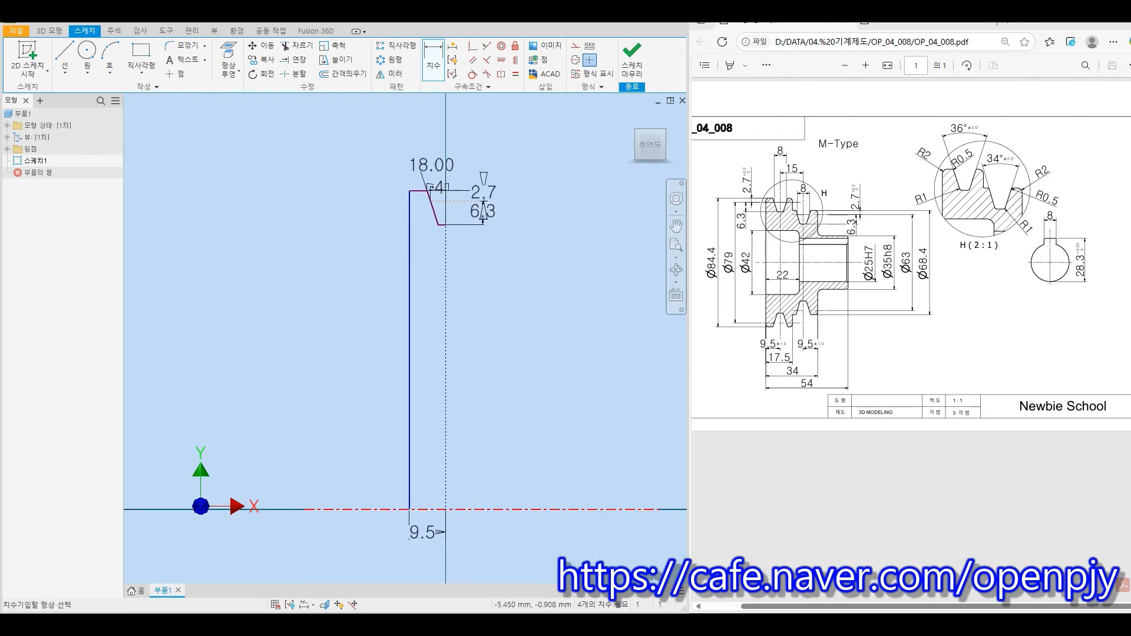
{"action": "left_click", "coordinate": [425, 512]}
{"action": "left_click", "coordinate": [438, 201]}
{"action": "left_click", "coordinate": [332, 368]}
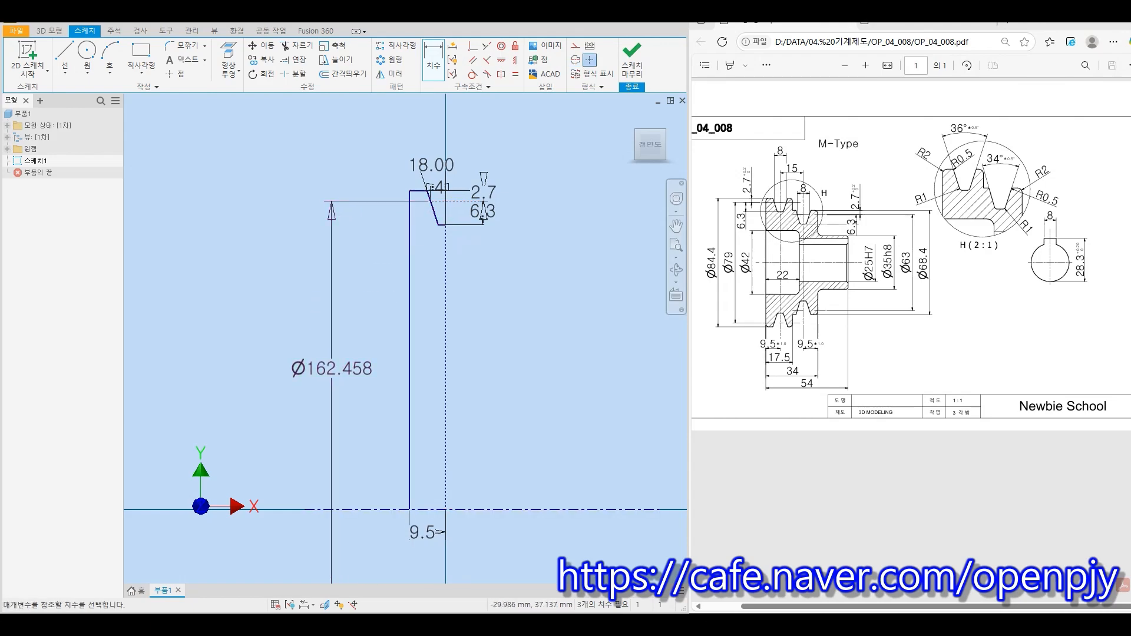
{"action": "type", "text": "79"}
{"action": "key", "text": "Return"}
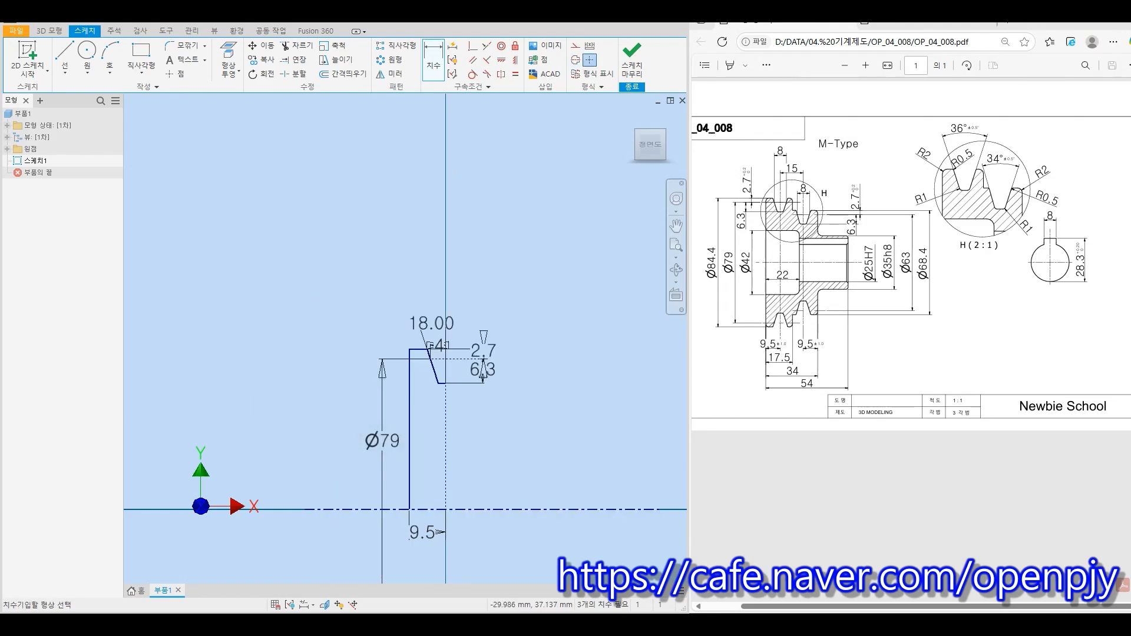
Mirror the groove floor, sloped flank and rim top edge about the groove's vertical center line
{"action": "middle_click_drag", "start_coordinate": [454, 478], "coordinate": [431, 364]}
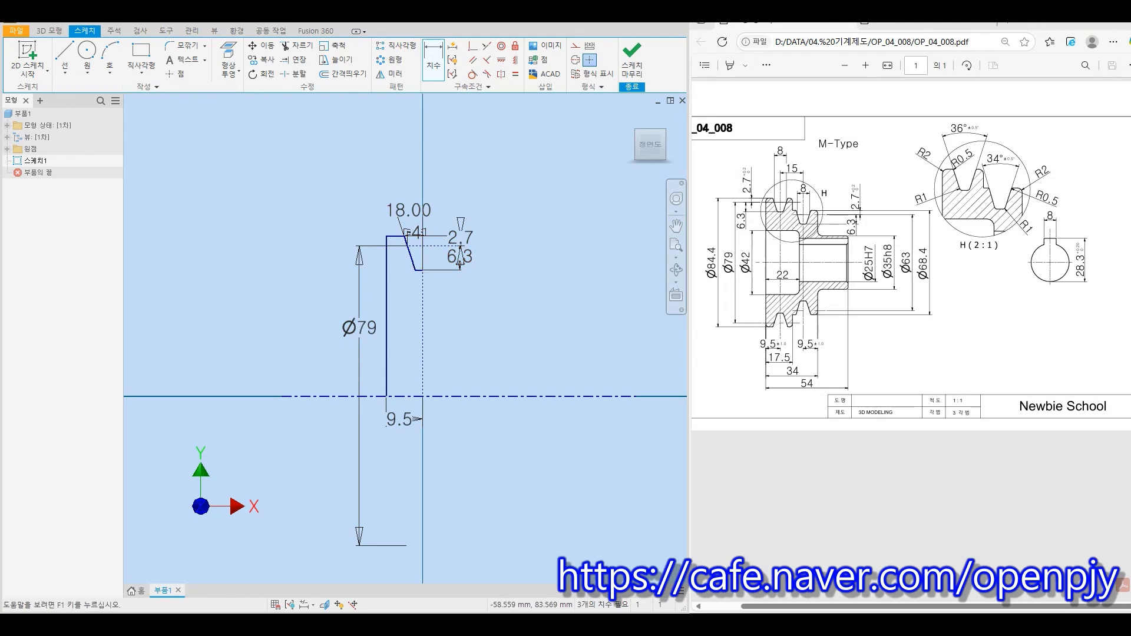
{"action": "left_click", "coordinate": [389, 73]}
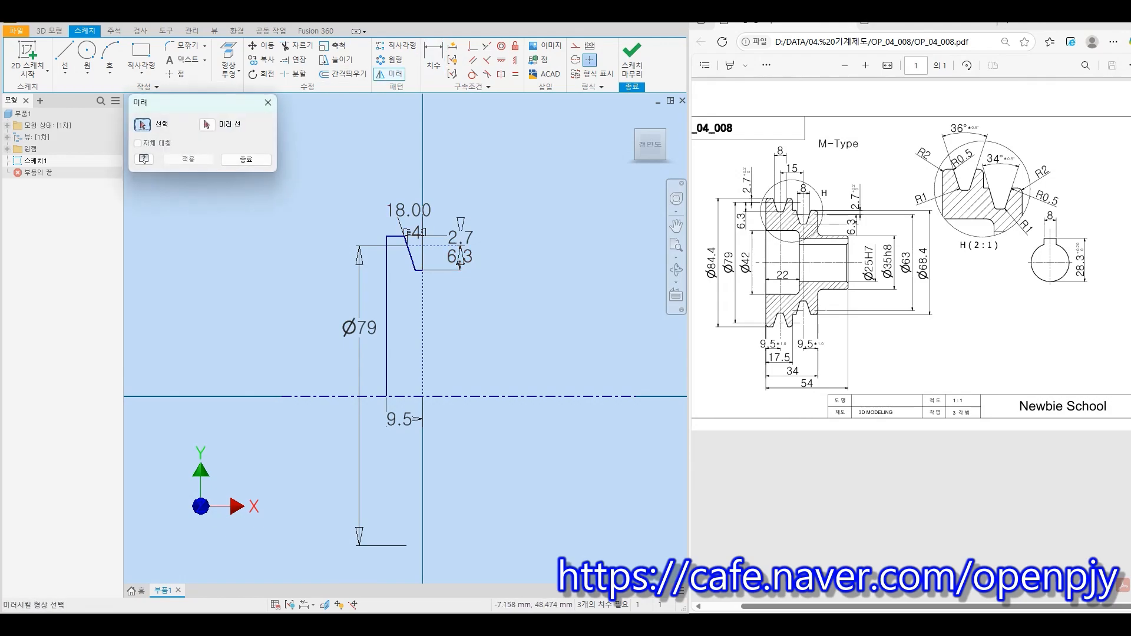
{"action": "scroll", "coordinate": [395, 214], "scroll_direction": "up", "scroll_amount": 2}
{"action": "scroll", "coordinate": [437, 345], "scroll_direction": "up", "scroll_amount": 3}
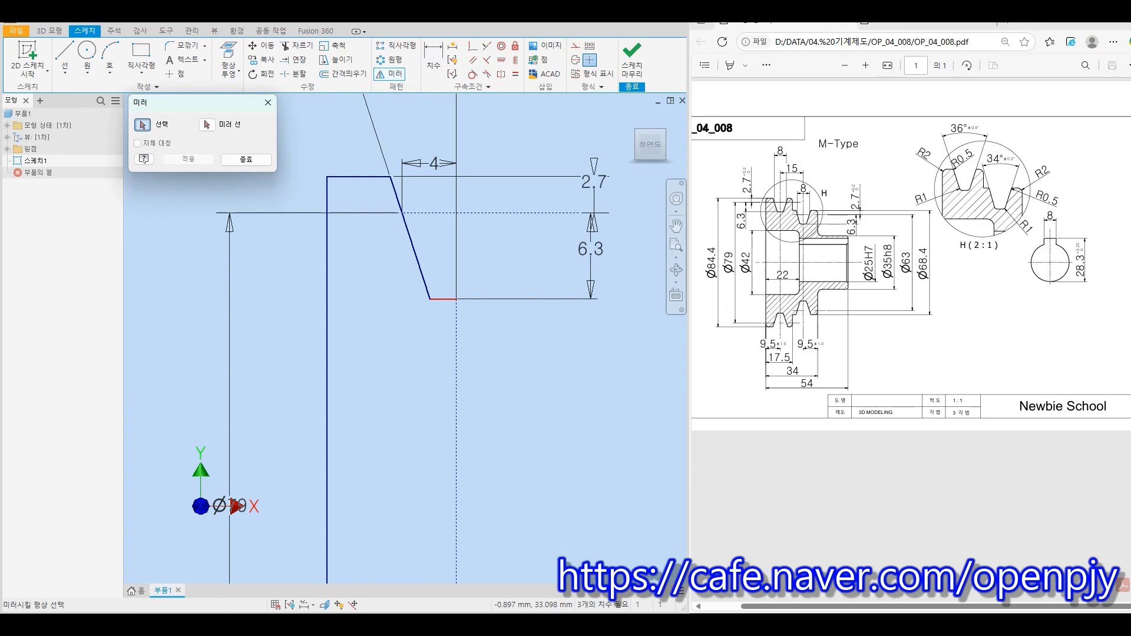
{"action": "left_click", "coordinate": [443, 300]}
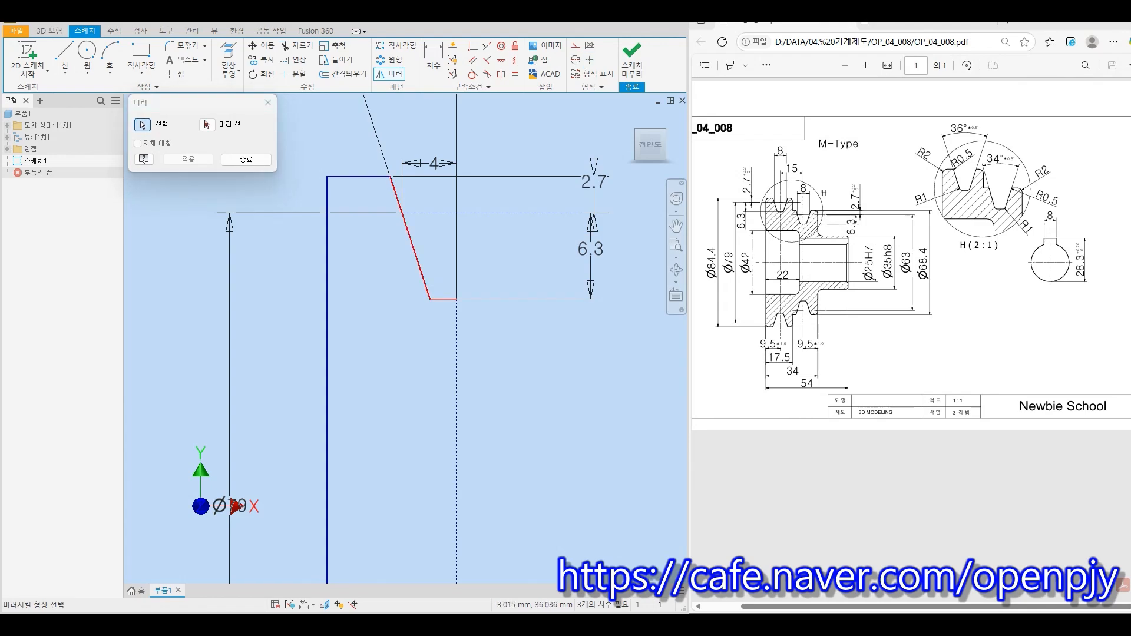
{"action": "left_click", "coordinate": [416, 259]}
{"action": "left_click", "coordinate": [366, 177]}
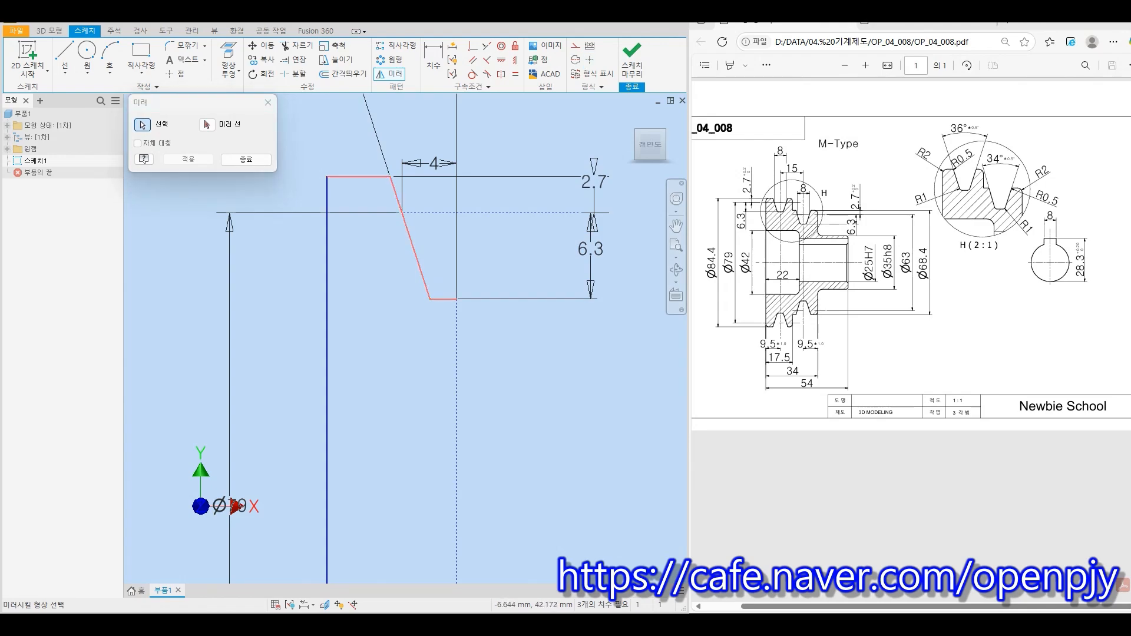
{"action": "left_click", "coordinate": [207, 124]}
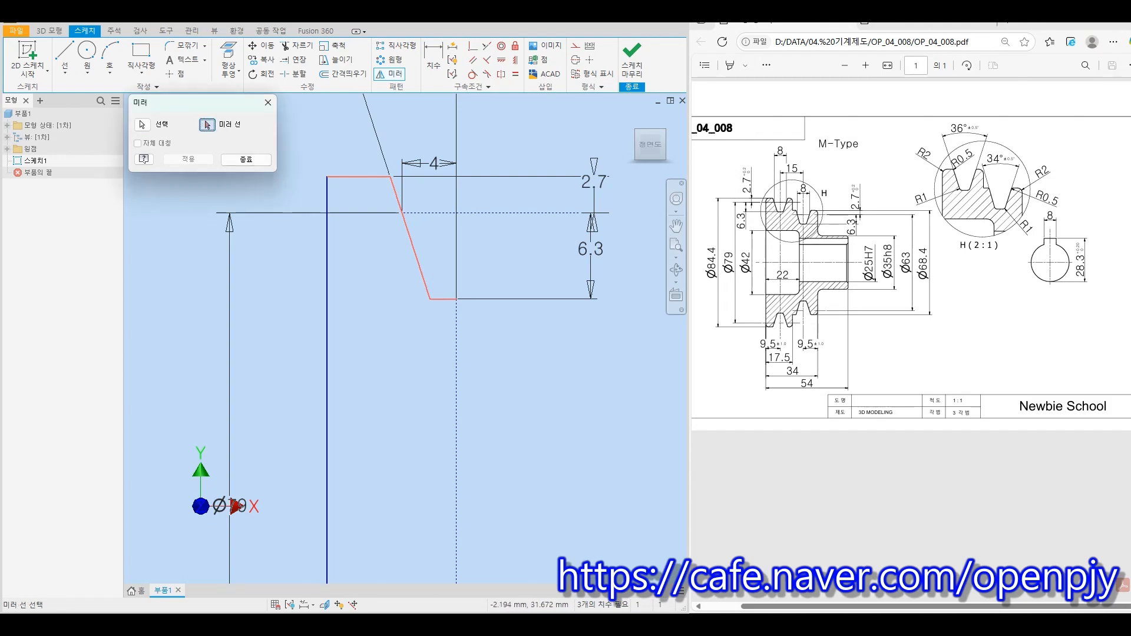
{"action": "left_click", "coordinate": [140, 121]}
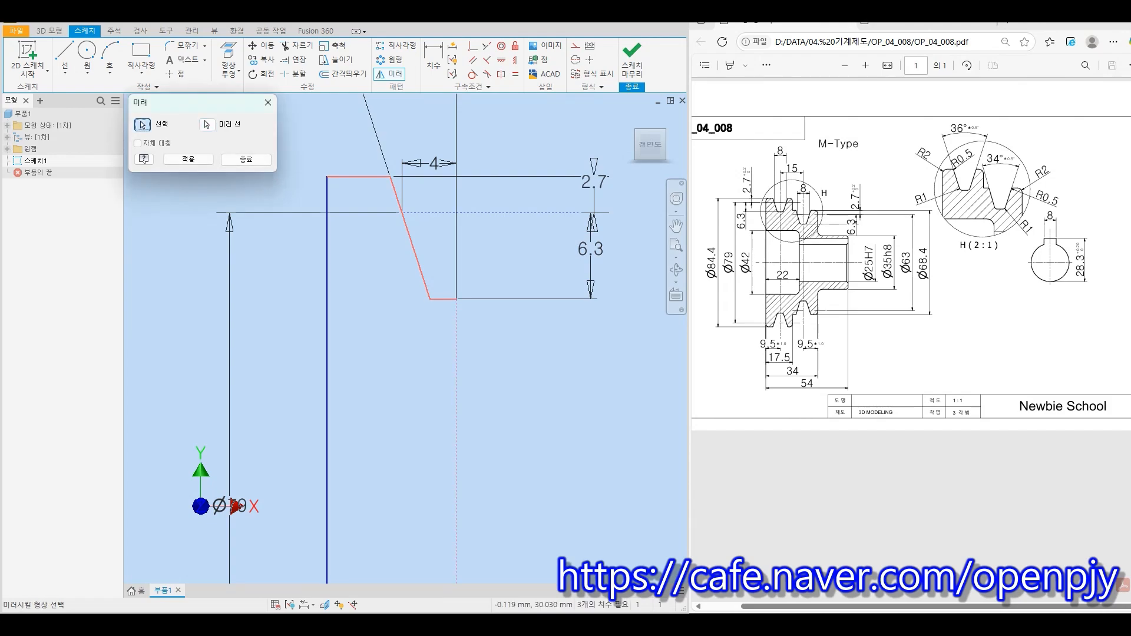
{"action": "left_click", "coordinate": [188, 159]}
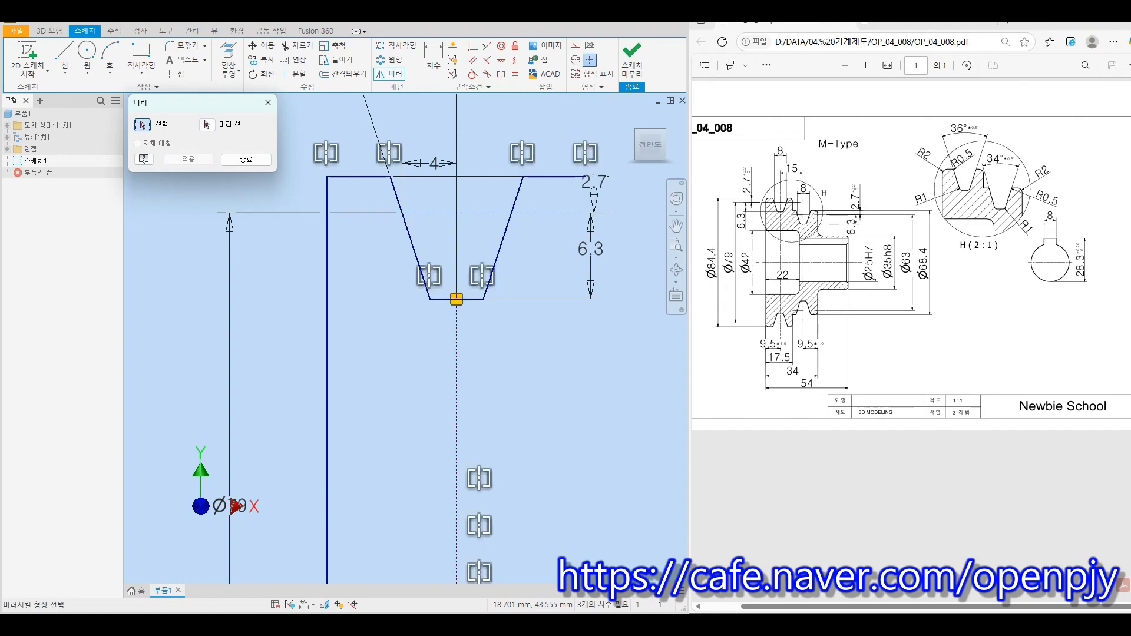
{"action": "scroll", "coordinate": [406, 202], "scroll_direction": "down", "scroll_amount": 3}
{"action": "middle_click_drag", "start_coordinate": [619, 381], "coordinate": [612, 373]}
{"action": "middle_click_drag", "start_coordinate": [492, 373], "coordinate": [434, 351]}
{"action": "key", "text": "Escape"}
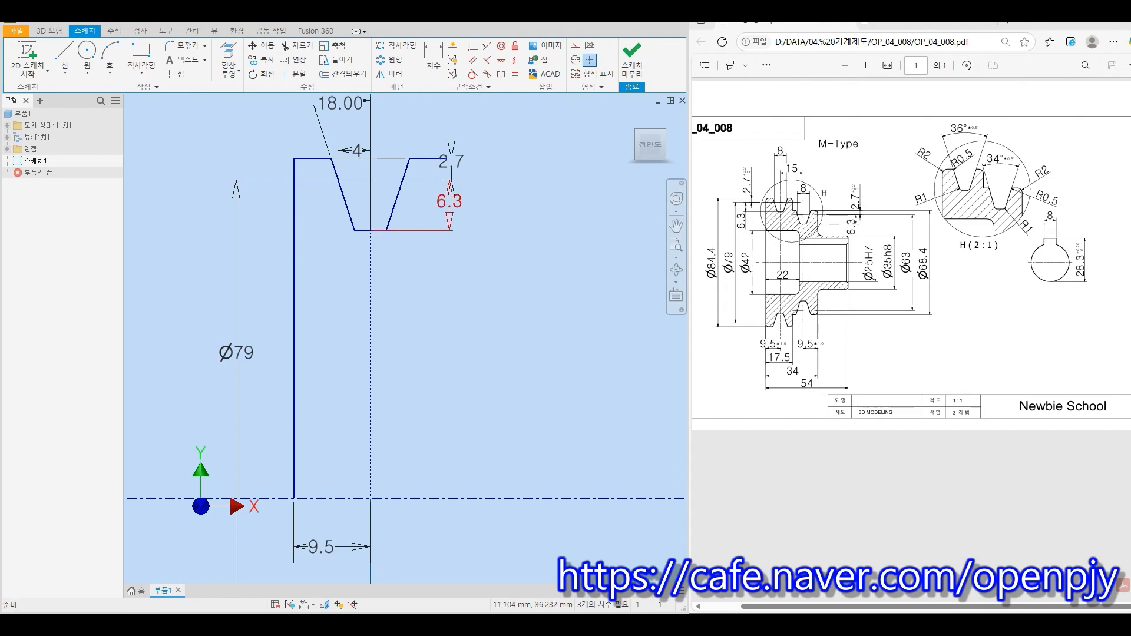
Draw a vertical line about 17.3 mm from the profile's outer edge, from above the mirrored rim edge to below the rotation axis
{"action": "left_click", "coordinate": [65, 54]}
{"action": "left_click", "coordinate": [436, 145]}
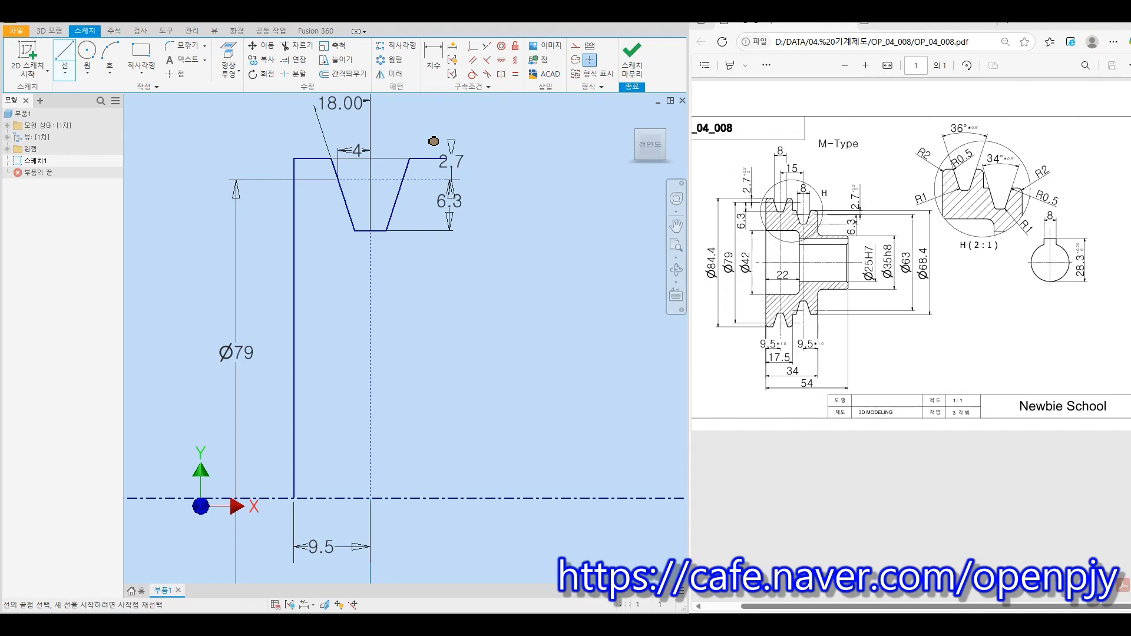
{"action": "left_click", "coordinate": [434, 548]}
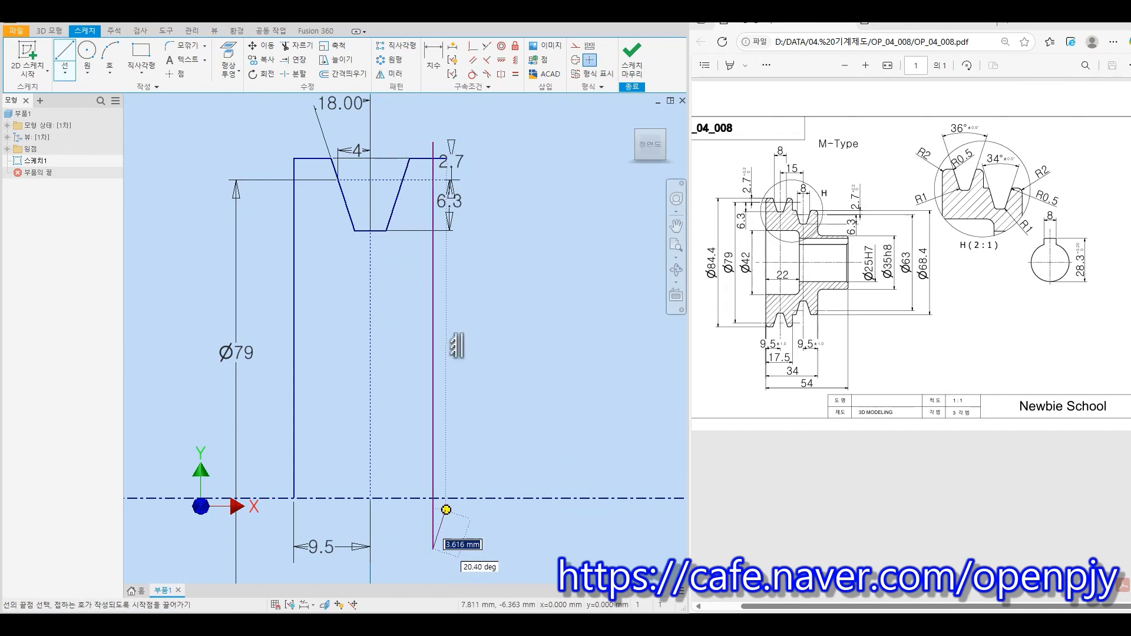
Dimension the distance between the profile's outer vertical edge and the new vertical line as 17.5 mm
{"action": "key", "text": "d"}
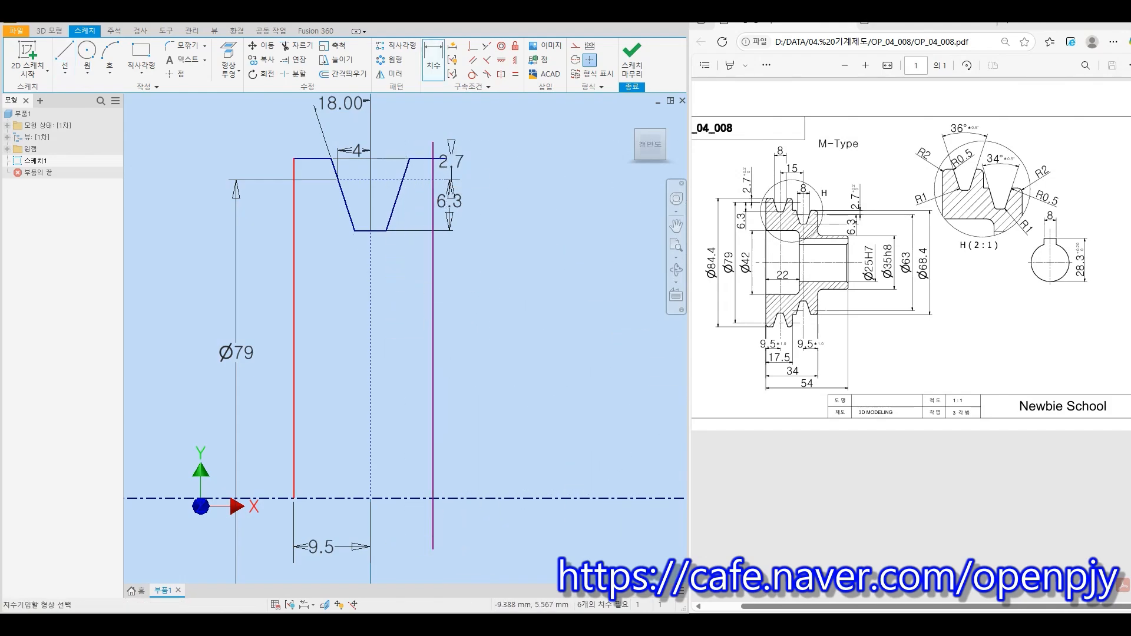
{"action": "left_click", "coordinate": [294, 453]}
{"action": "left_click", "coordinate": [433, 471]}
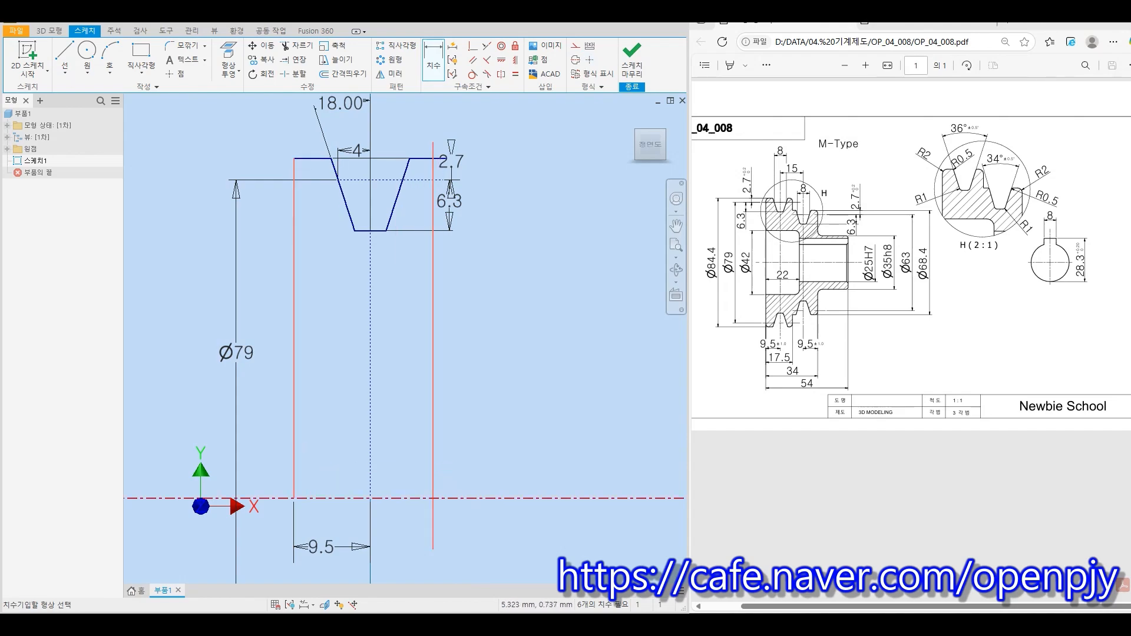
{"action": "left_click", "coordinate": [371, 570]}
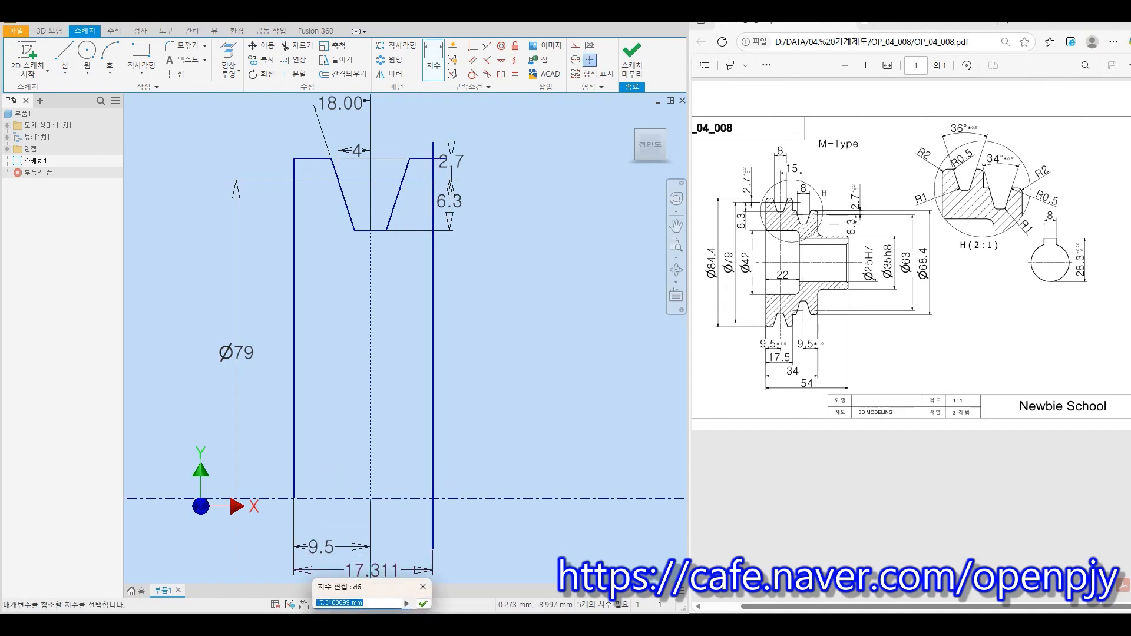
{"action": "type", "text": "17.5"}
{"action": "key", "text": "Return"}
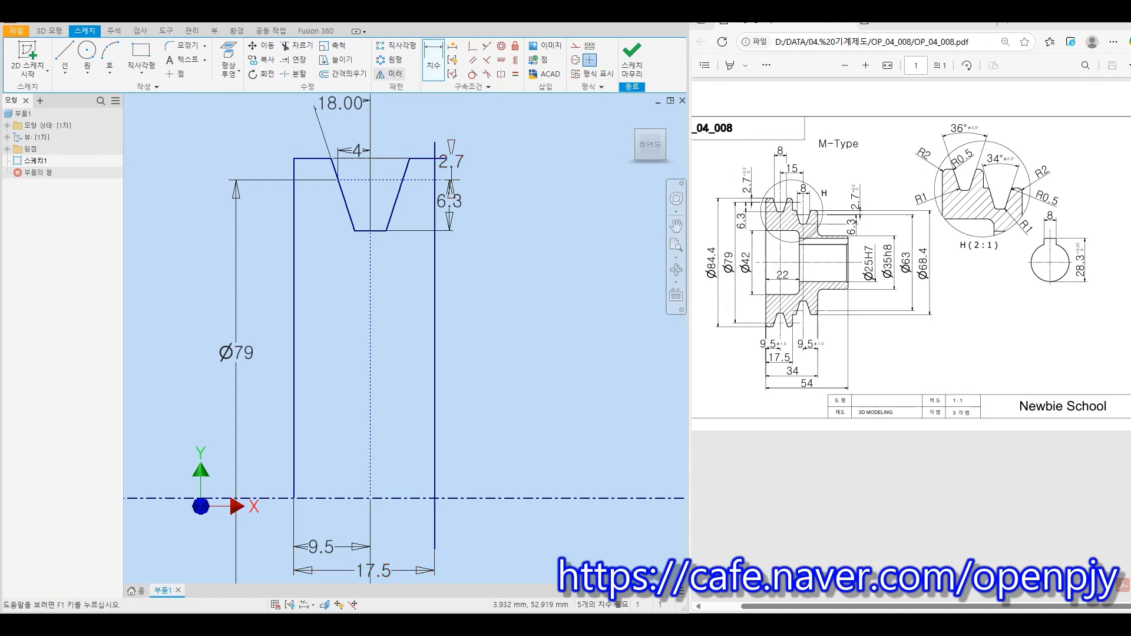
Trim the overhanging ends of the mirrored rim edge and the new vertical line where they cross
{"action": "left_click", "coordinate": [285, 45]}
{"action": "scroll", "coordinate": [462, 143], "scroll_direction": "up", "scroll_amount": 5}
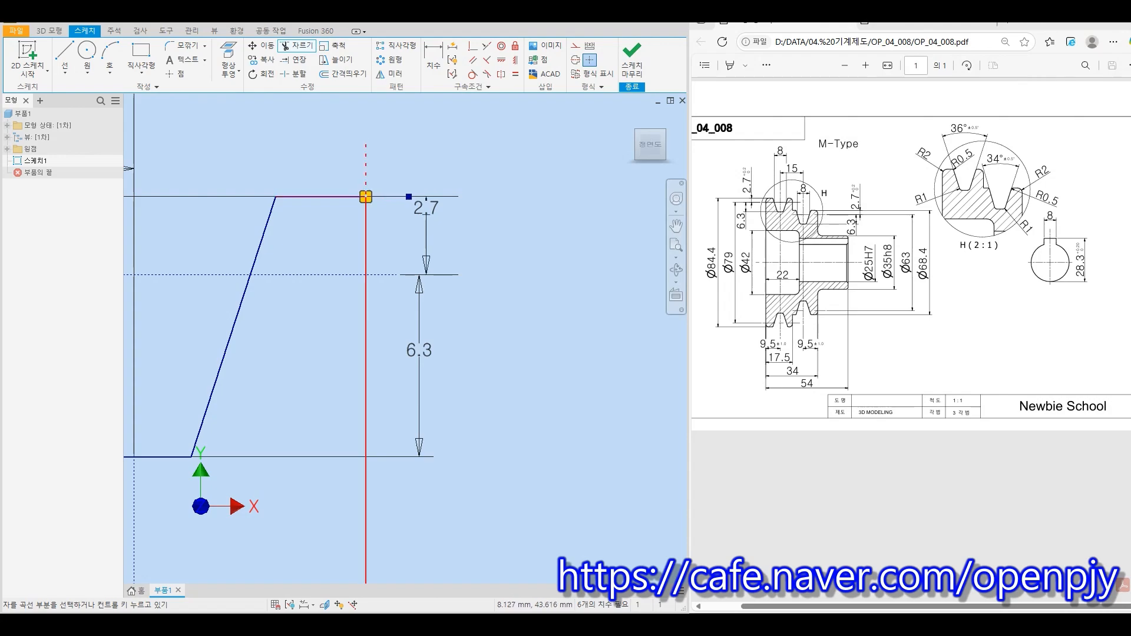
{"action": "left_click", "coordinate": [366, 168]}
{"action": "scroll", "coordinate": [452, 183], "scroll_direction": "down", "scroll_amount": 4}
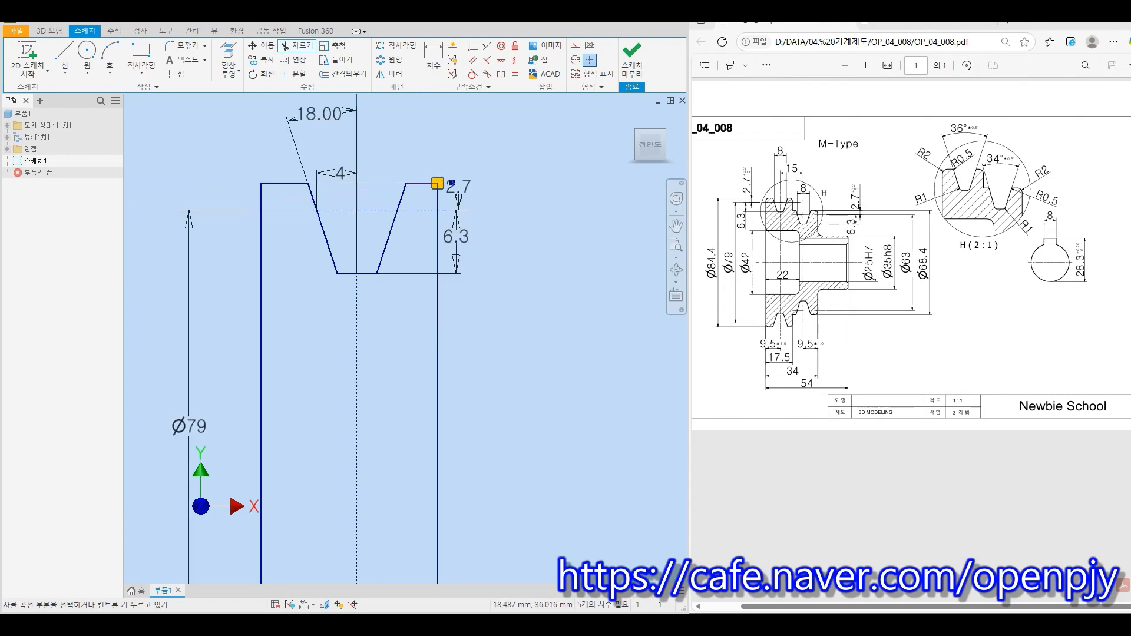
{"action": "key", "text": "Escape"}
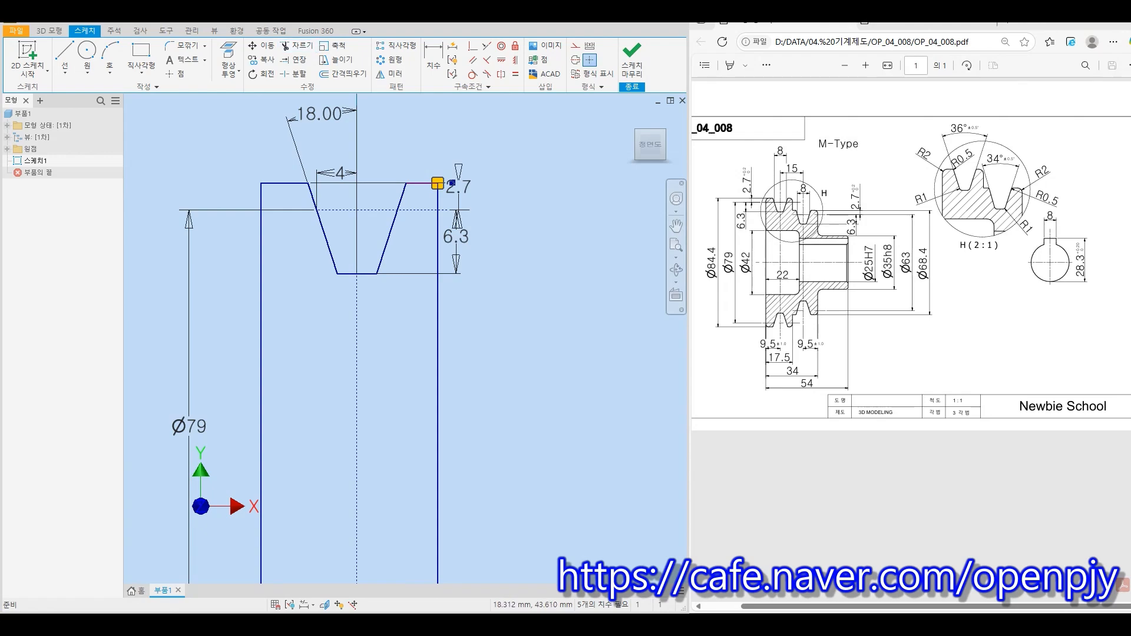
Apply a collinear constraint between the two rim top edges on either side of the groove
{"action": "left_click", "coordinate": [486, 46]}
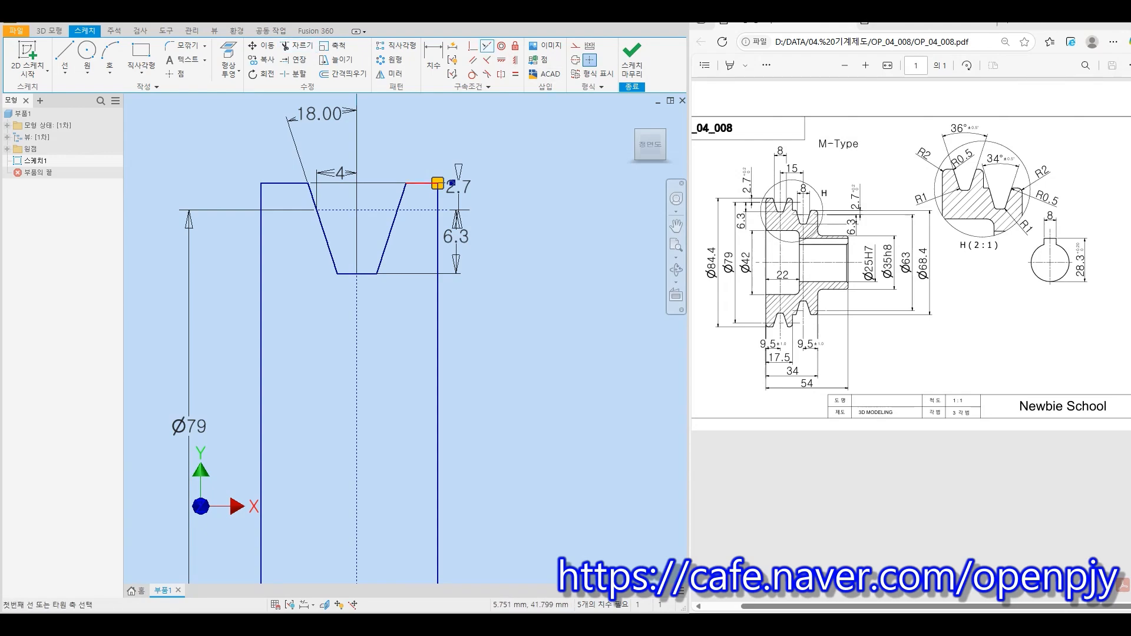
{"action": "scroll", "coordinate": [401, 192], "scroll_direction": "up", "scroll_amount": 3}
{"action": "left_click", "coordinate": [209, 177]}
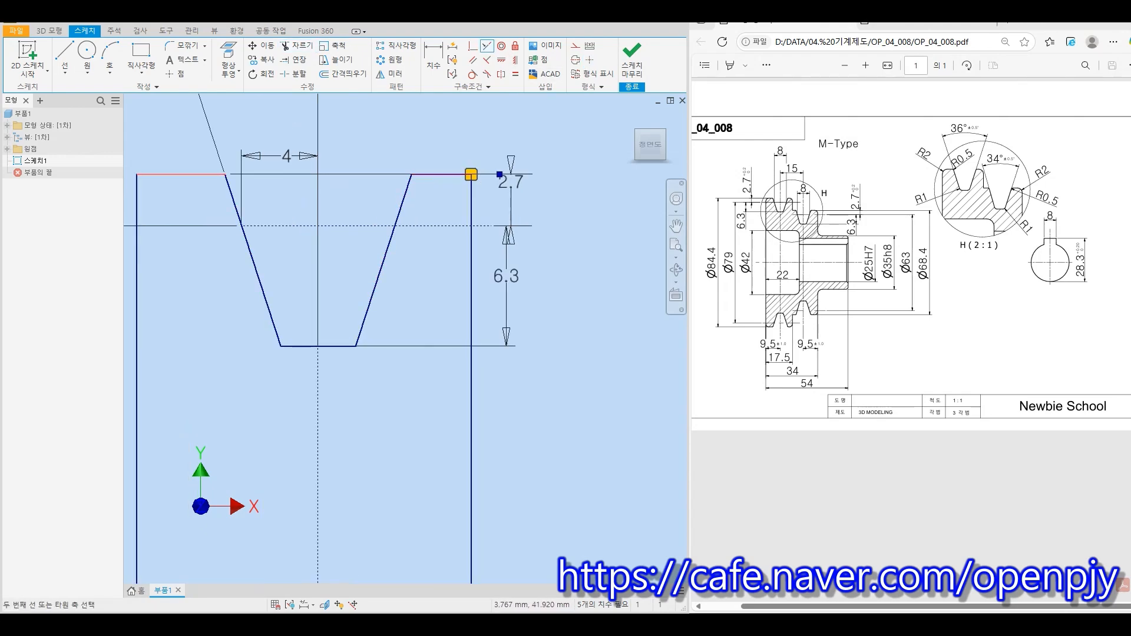
{"action": "left_click", "coordinate": [439, 175]}
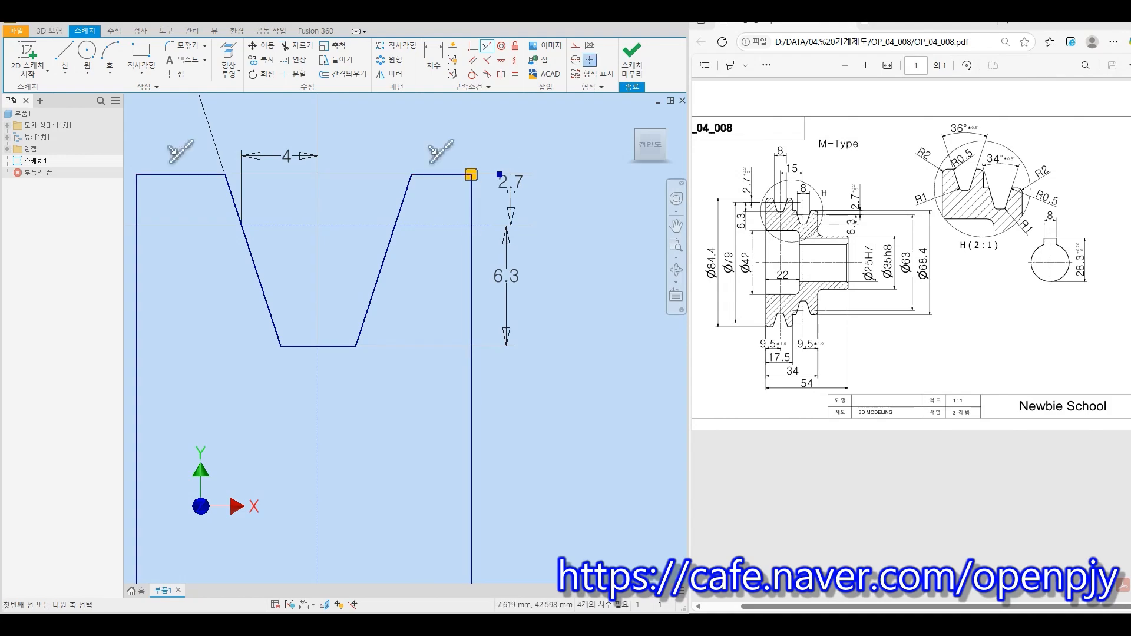
Trim the overhanging end of the 17.5 mm section's vertical line below the rotation axis
{"action": "scroll", "coordinate": [434, 184], "scroll_direction": "down", "scroll_amount": 6}
{"action": "scroll", "coordinate": [450, 279], "scroll_direction": "up", "scroll_amount": 2}
{"action": "key", "text": "Escape"}
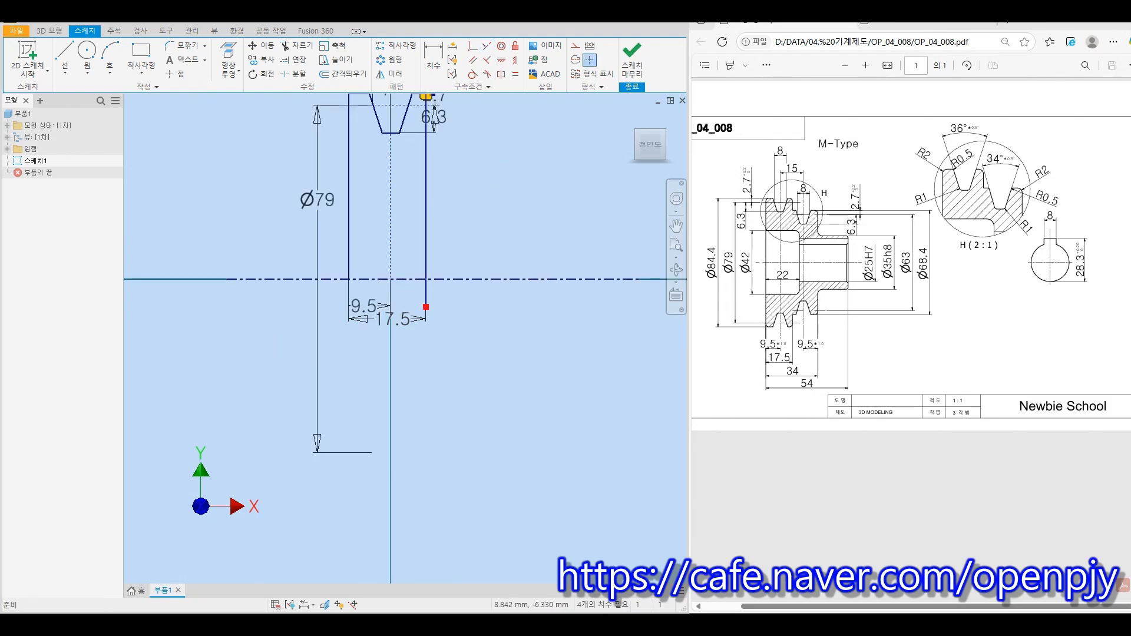
{"action": "left_click", "coordinate": [296, 45]}
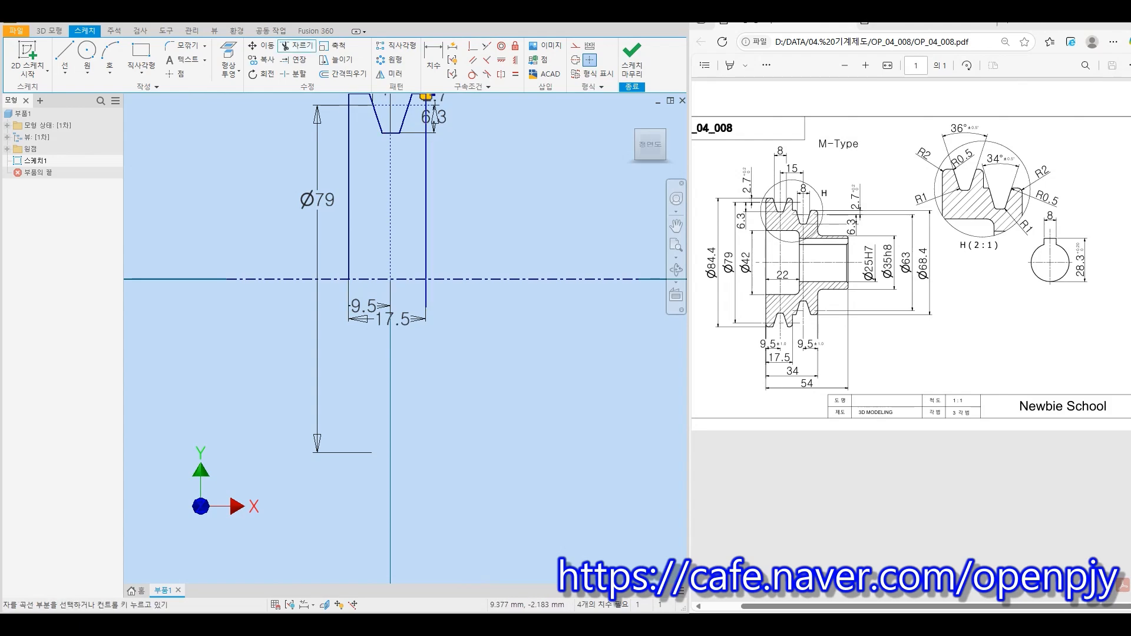
{"action": "left_click", "coordinate": [425, 294]}
{"action": "middle_click_drag", "start_coordinate": [482, 222], "coordinate": [415, 304]}
{"action": "key", "text": "Escape"}
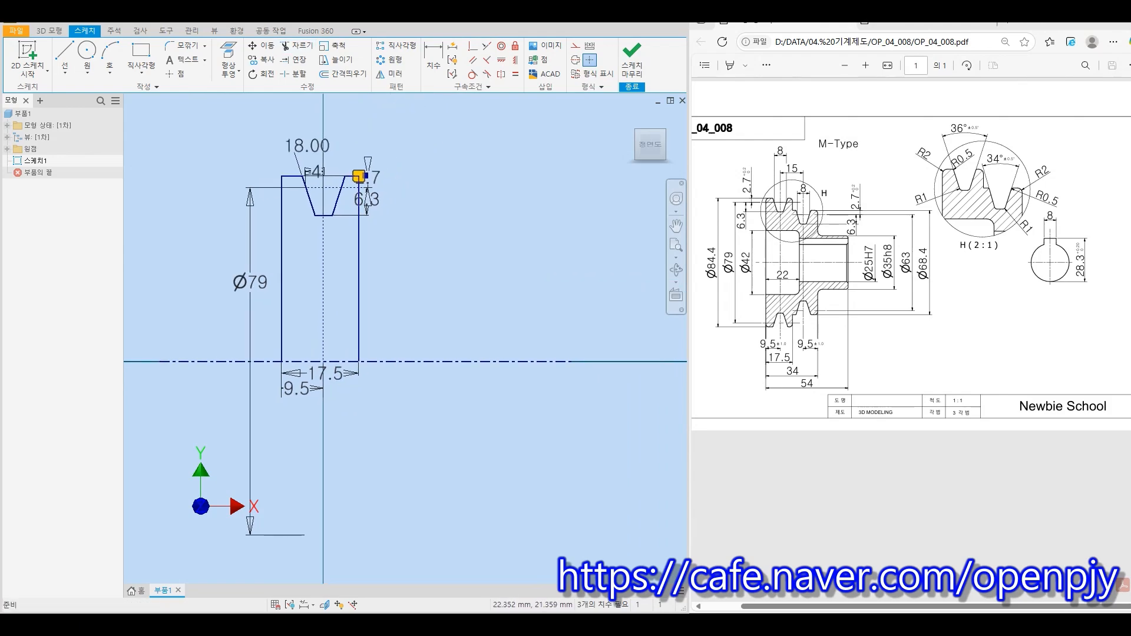
Draw the second groove profile beside the first, about 18 mm wide with a groove about 8 mm deep, ending vertically on the rotation axis
{"action": "scroll", "coordinate": [361, 175], "scroll_direction": "up", "scroll_amount": 2}
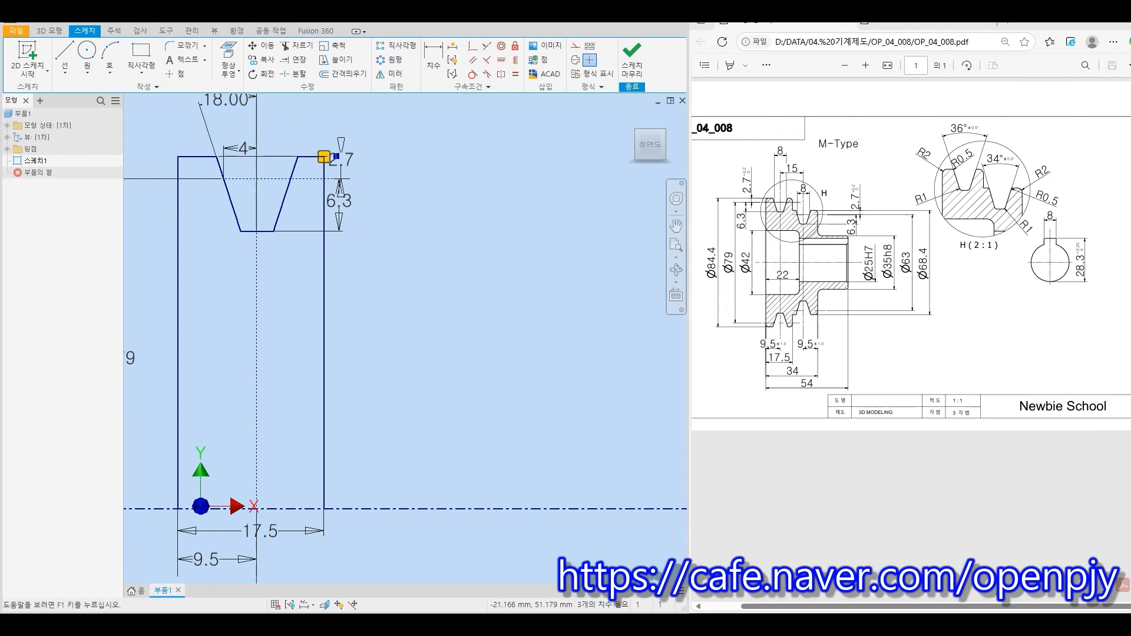
{"action": "key", "text": "l"}
{"action": "scroll", "coordinate": [346, 197], "scroll_direction": "up", "scroll_amount": 2}
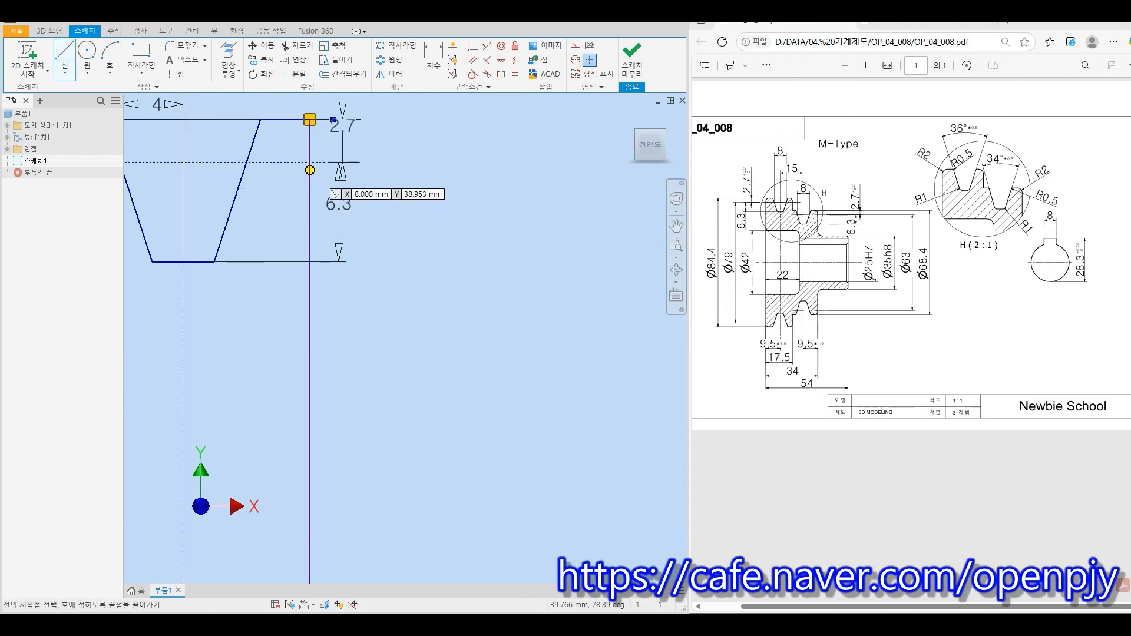
{"action": "left_click", "coordinate": [309, 170]}
{"action": "left_click", "coordinate": [370, 170]}
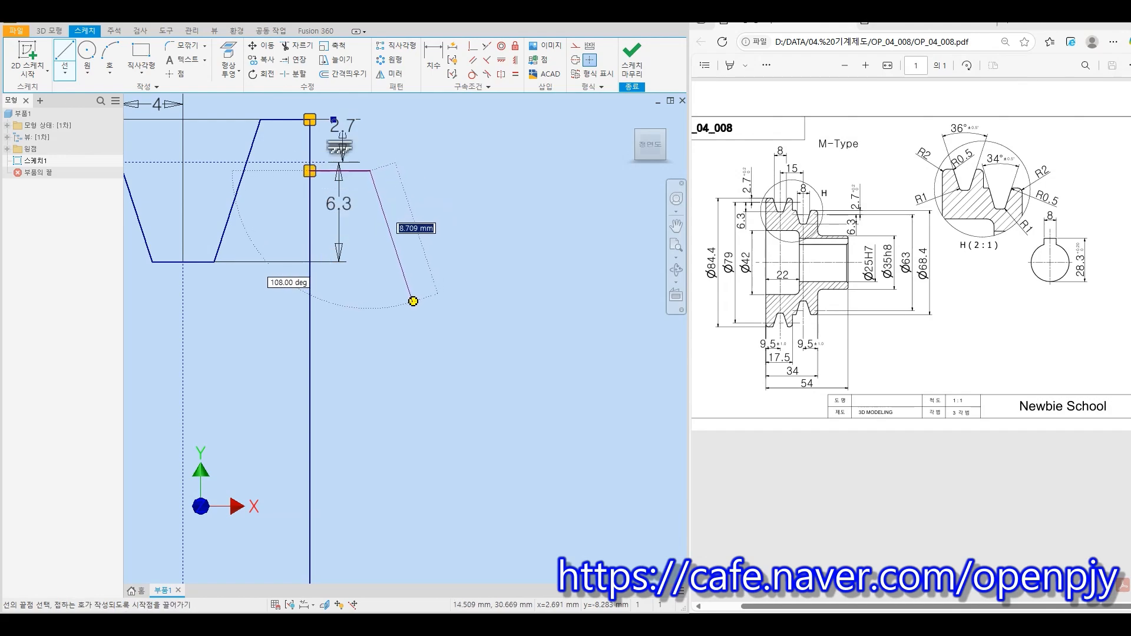
{"action": "left_click", "coordinate": [413, 301]}
{"action": "left_click", "coordinate": [492, 301]}
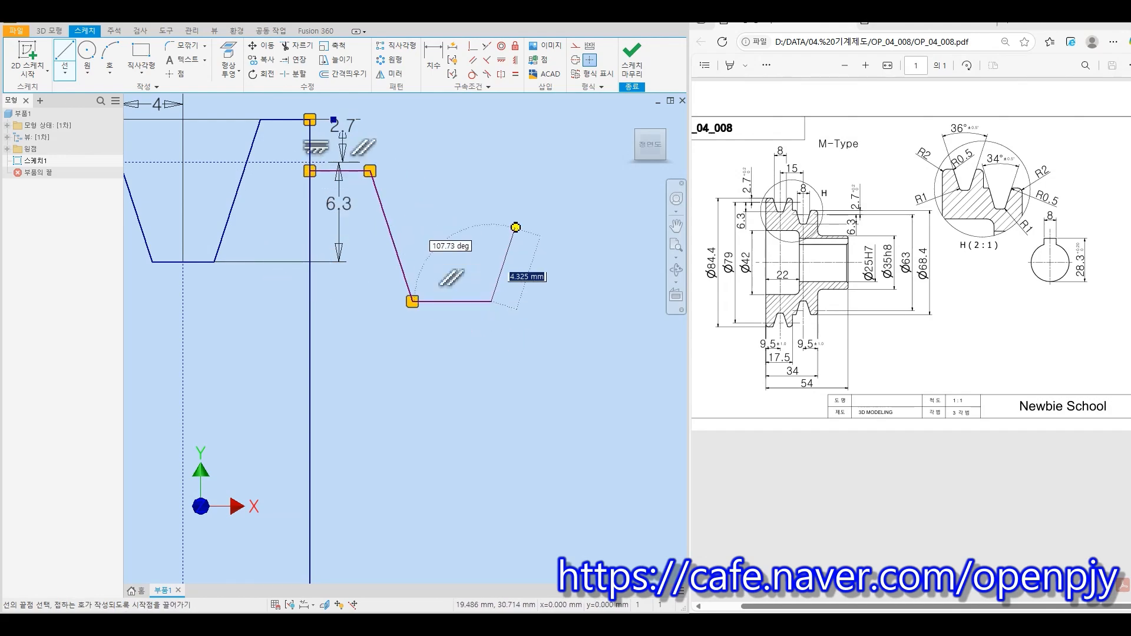
{"action": "left_click", "coordinate": [541, 170]}
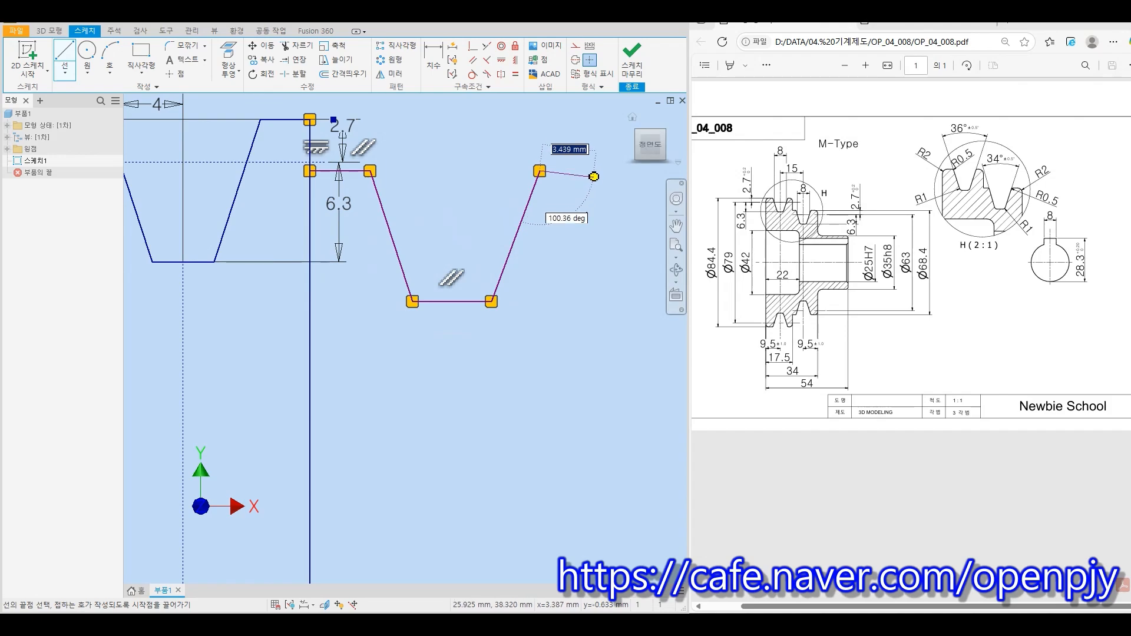
{"action": "left_click", "coordinate": [592, 188]}
{"action": "scroll", "coordinate": [592, 188], "scroll_direction": "down", "scroll_amount": 3}
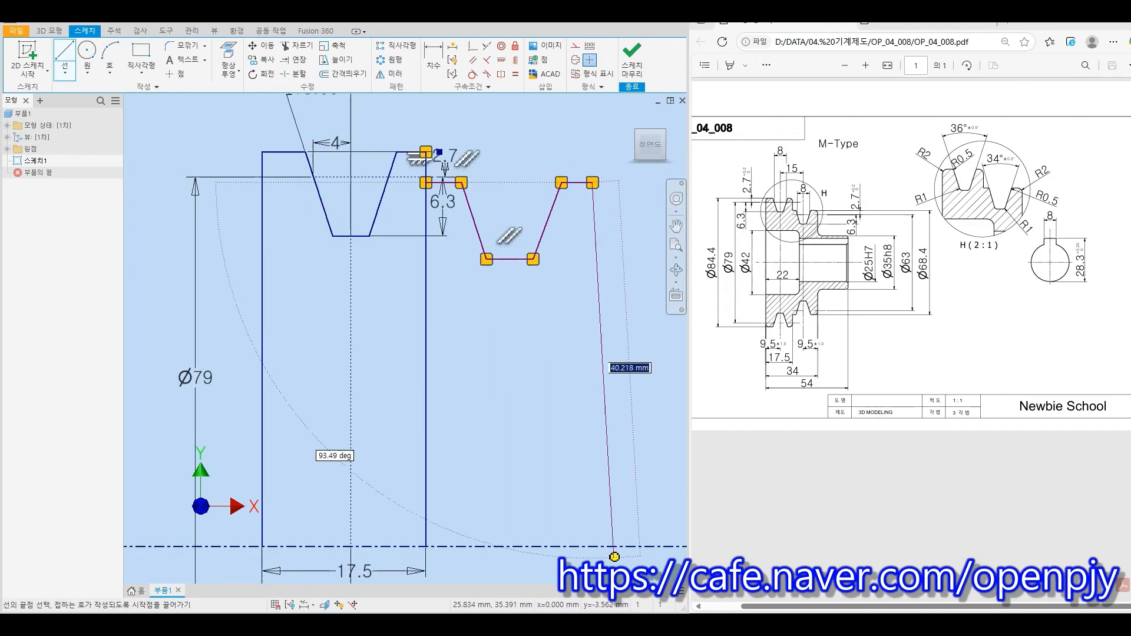
{"action": "left_click", "coordinate": [593, 545]}
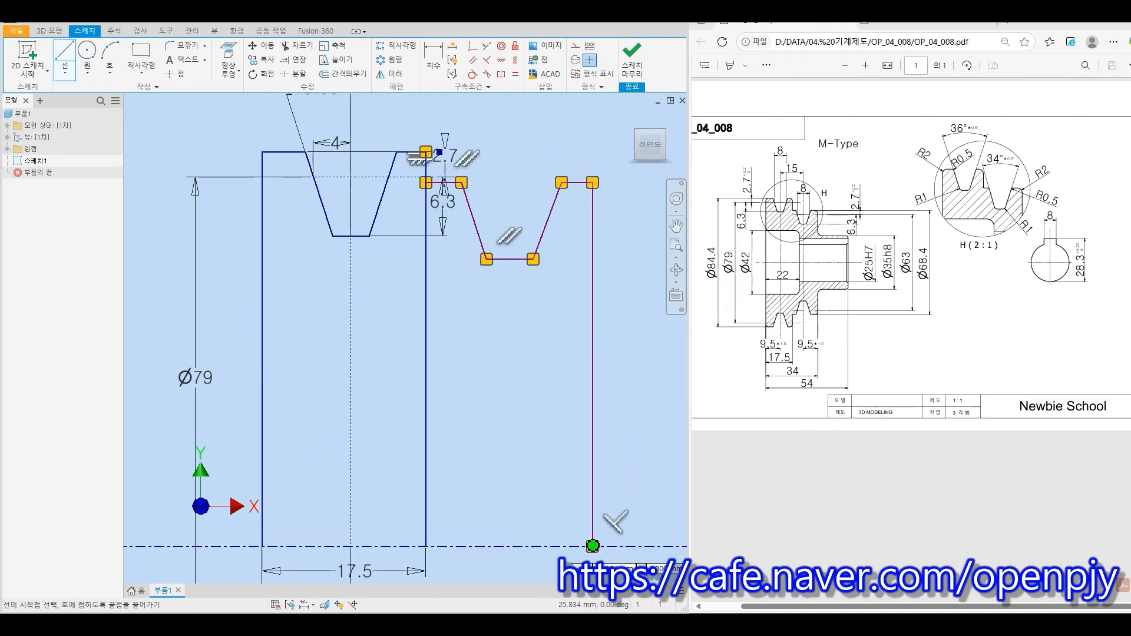
{"action": "key", "text": "Escape"}
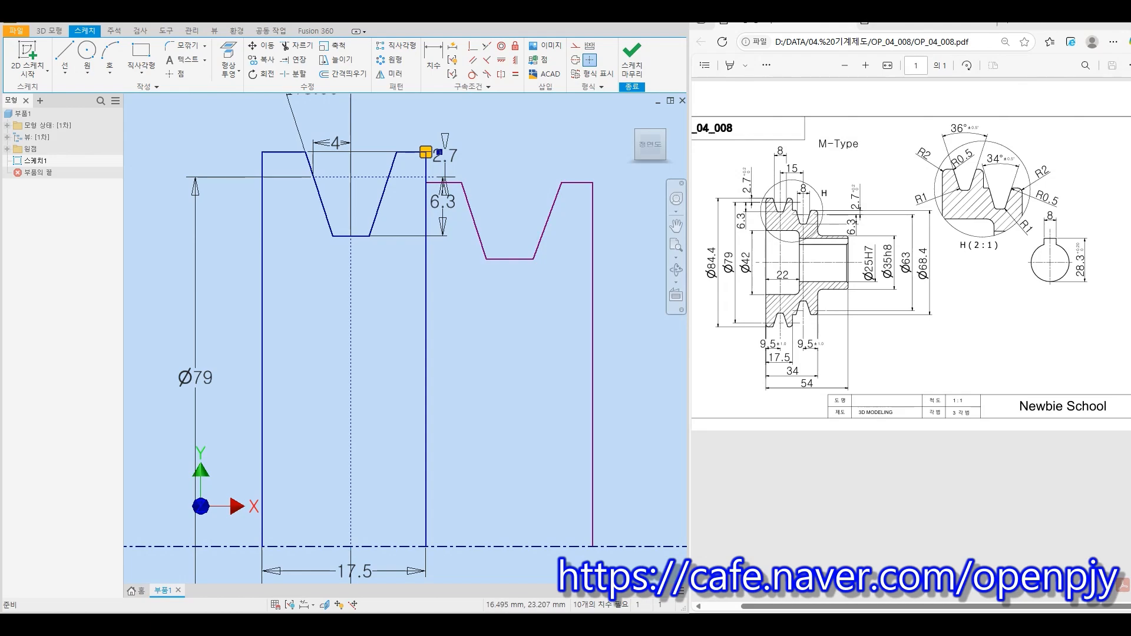
Draw a vertical line about 30.7 mm long from the second groove's floor midpoint to the axis, and a 9.1 mm horizontal line between its flanks
{"action": "key", "text": "l"}
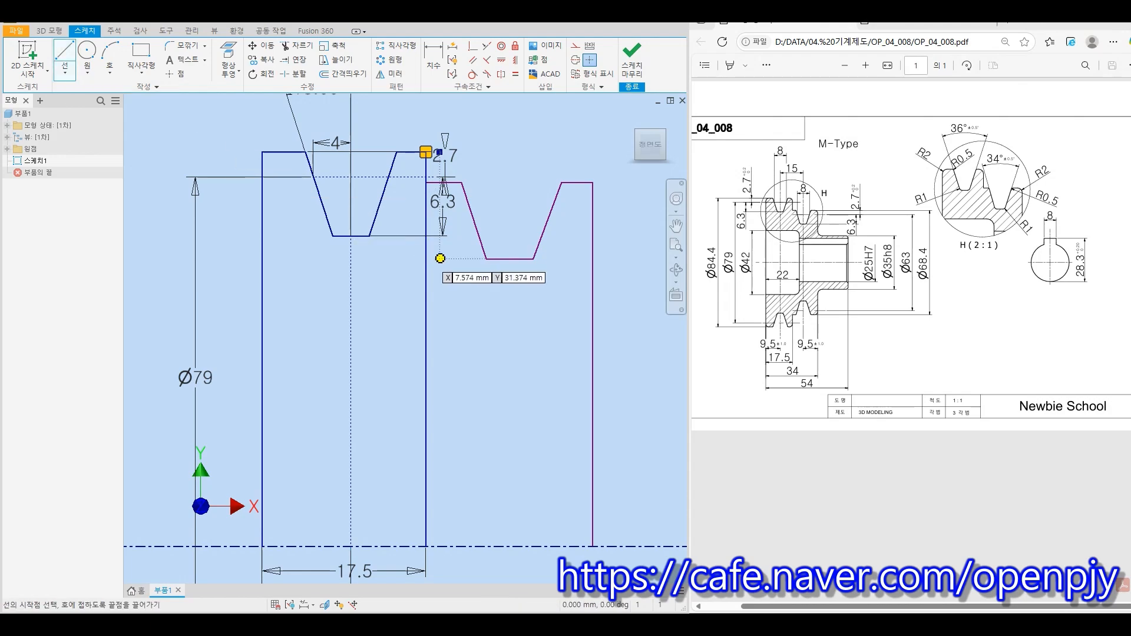
{"action": "left_click", "coordinate": [510, 258]}
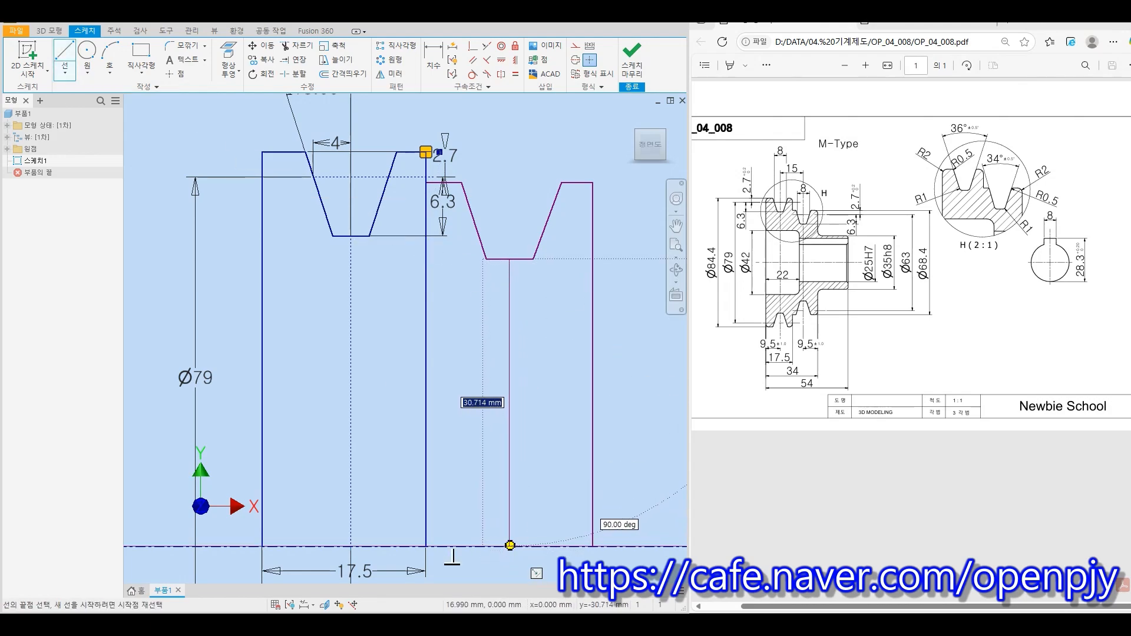
{"action": "double_click", "coordinate": [510, 546]}
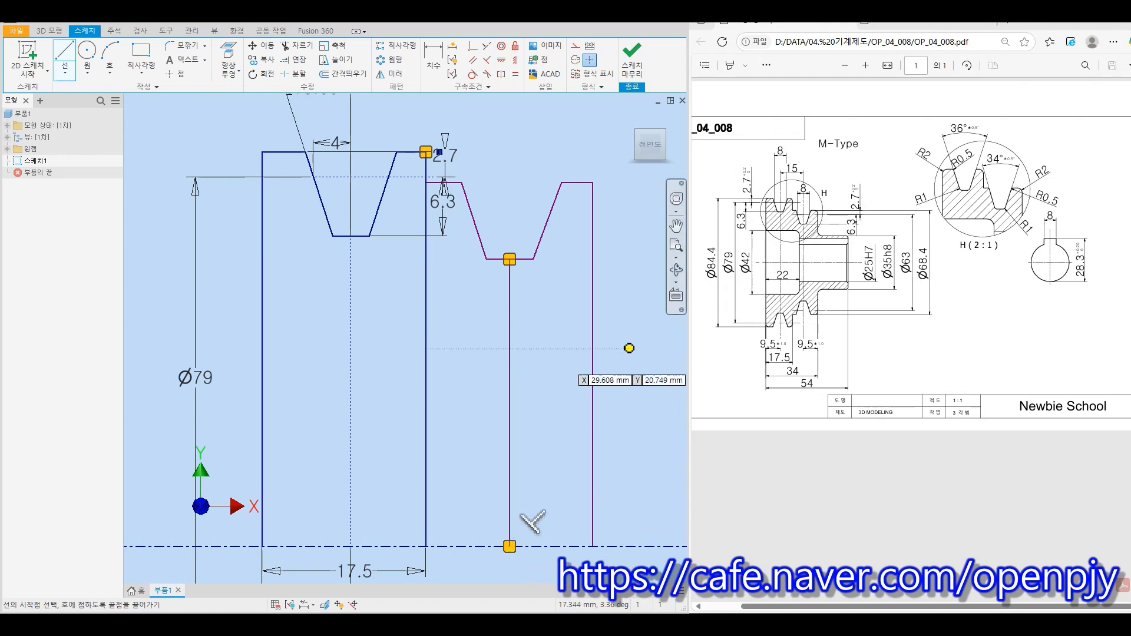
{"action": "left_click", "coordinate": [468, 204]}
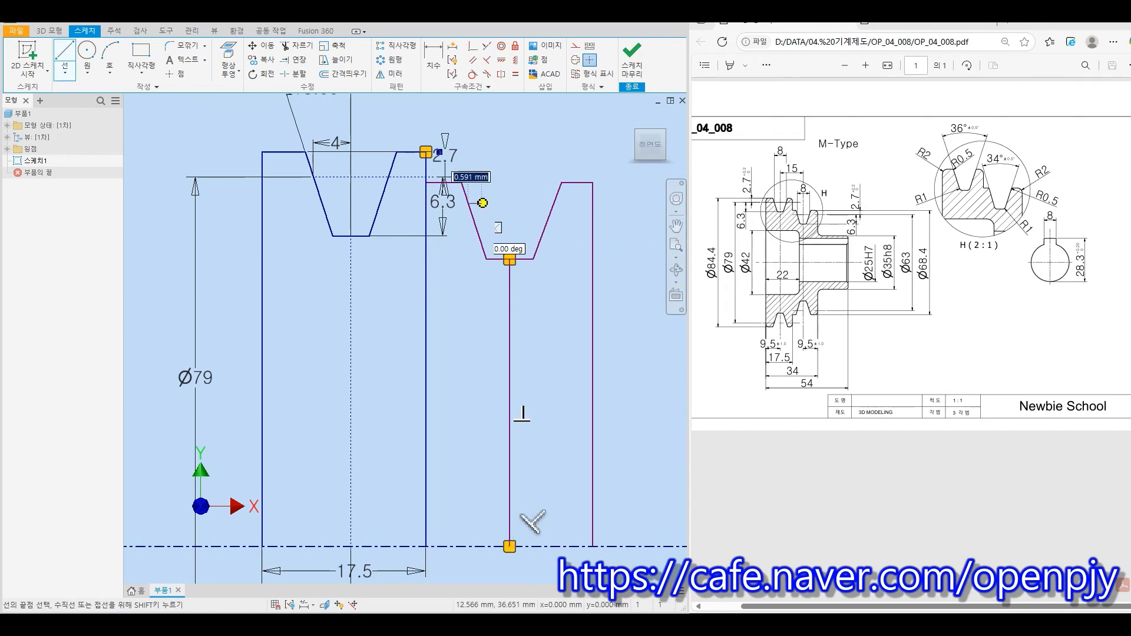
{"action": "double_click", "coordinate": [563, 205]}
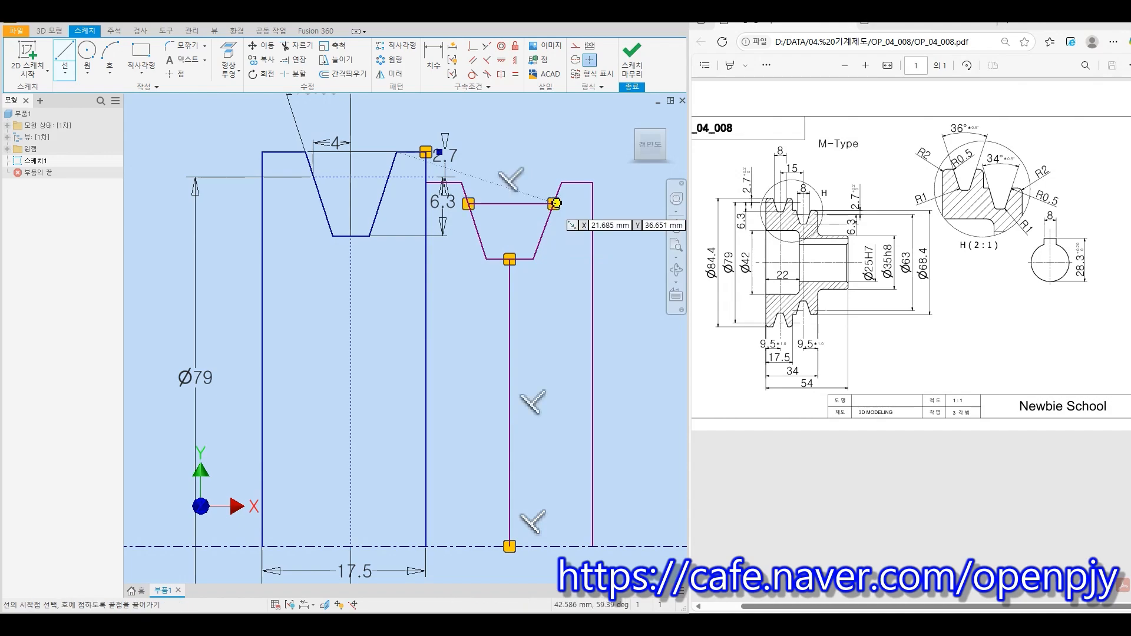
{"action": "key", "text": "Escape"}
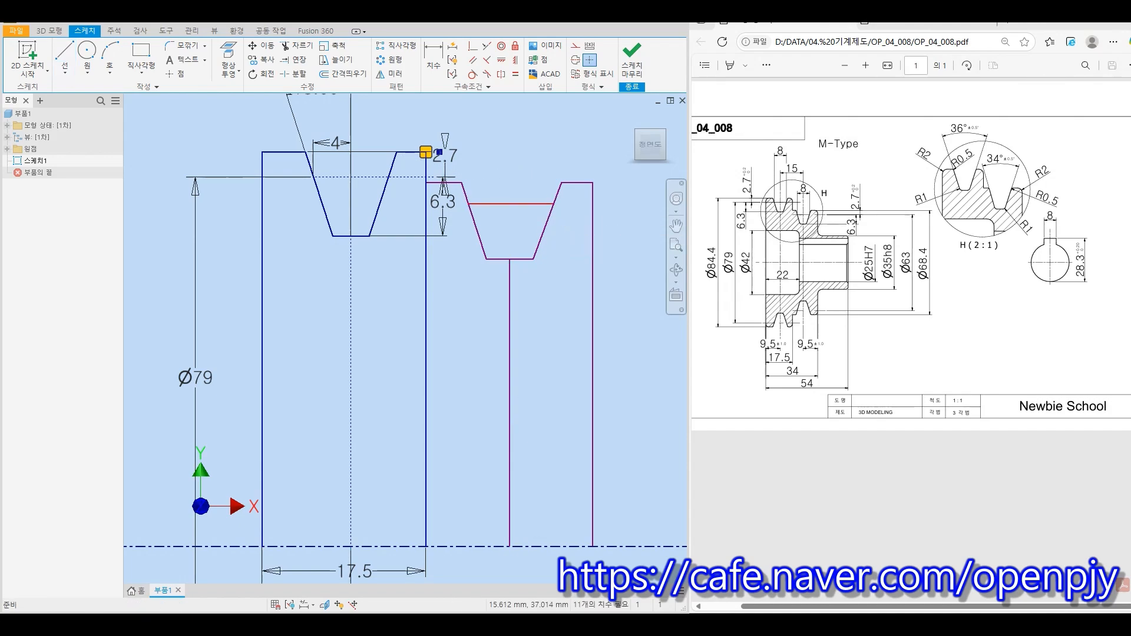
Convert the second groove's vertical centre line and horizontal line between the flanks to construction lines
{"action": "left_click_drag", "start_coordinate": [544, 328], "coordinate": [485, 306]}
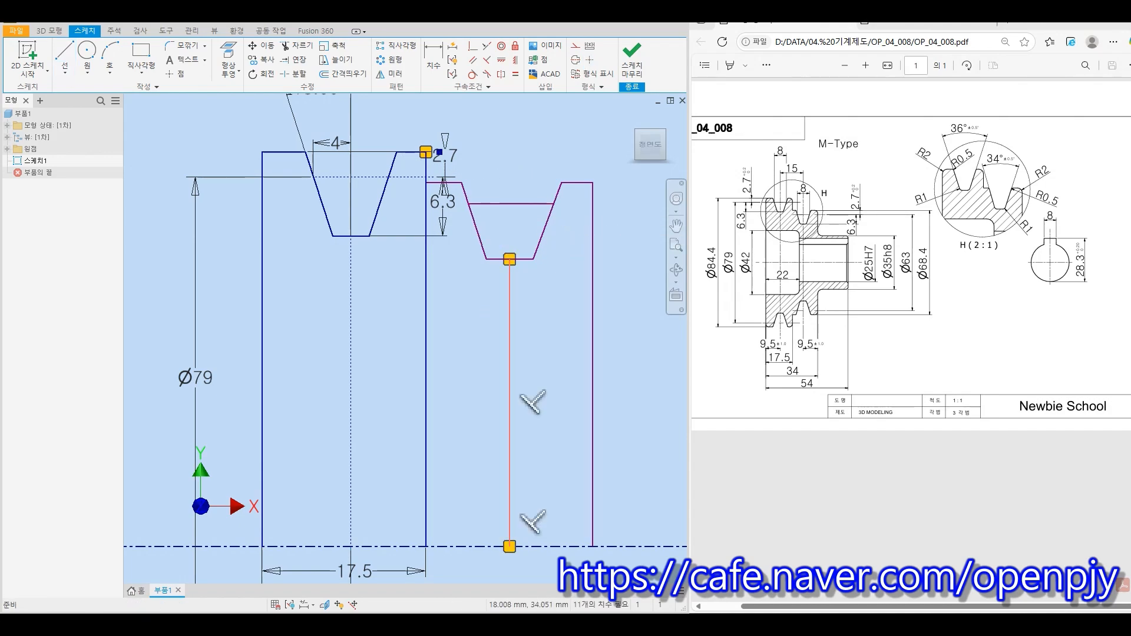
{"action": "left_click_drag", "start_coordinate": [523, 219], "coordinate": [502, 179], "text": "ctrl"}
{"action": "left_click", "coordinate": [590, 59]}
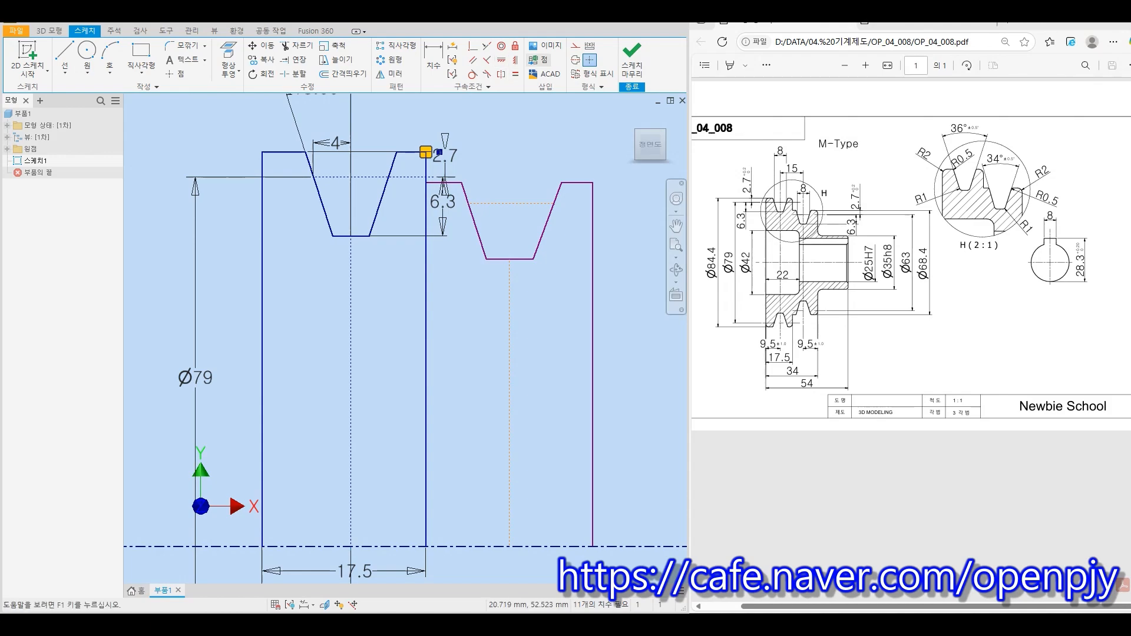
Dimension the distance from the second rim's top edge to the groove's horizontal construction line as 2.7 mm
{"action": "left_click", "coordinate": [434, 60]}
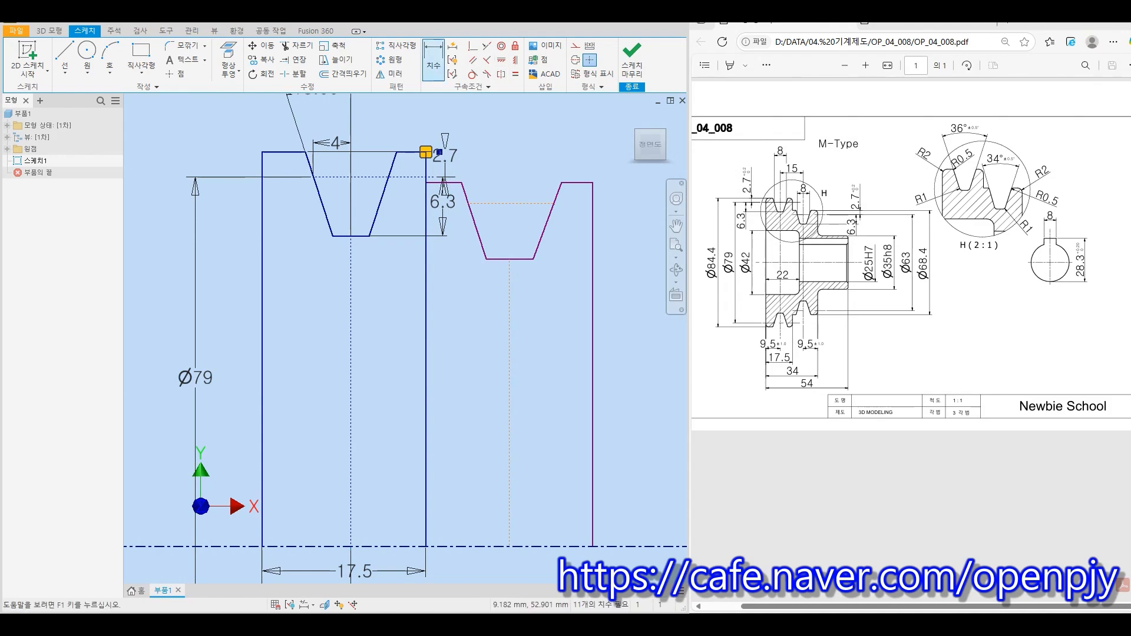
{"action": "middle_click_drag", "start_coordinate": [412, 295], "coordinate": [358, 287]}
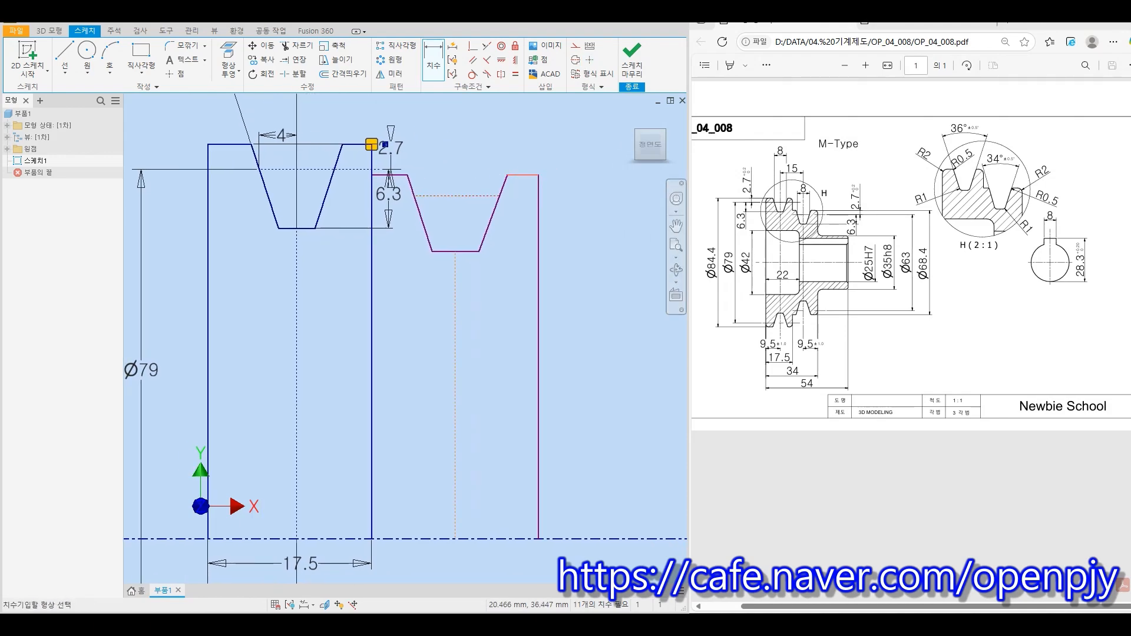
{"action": "left_click", "coordinate": [486, 195]}
{"action": "left_click", "coordinate": [582, 190]}
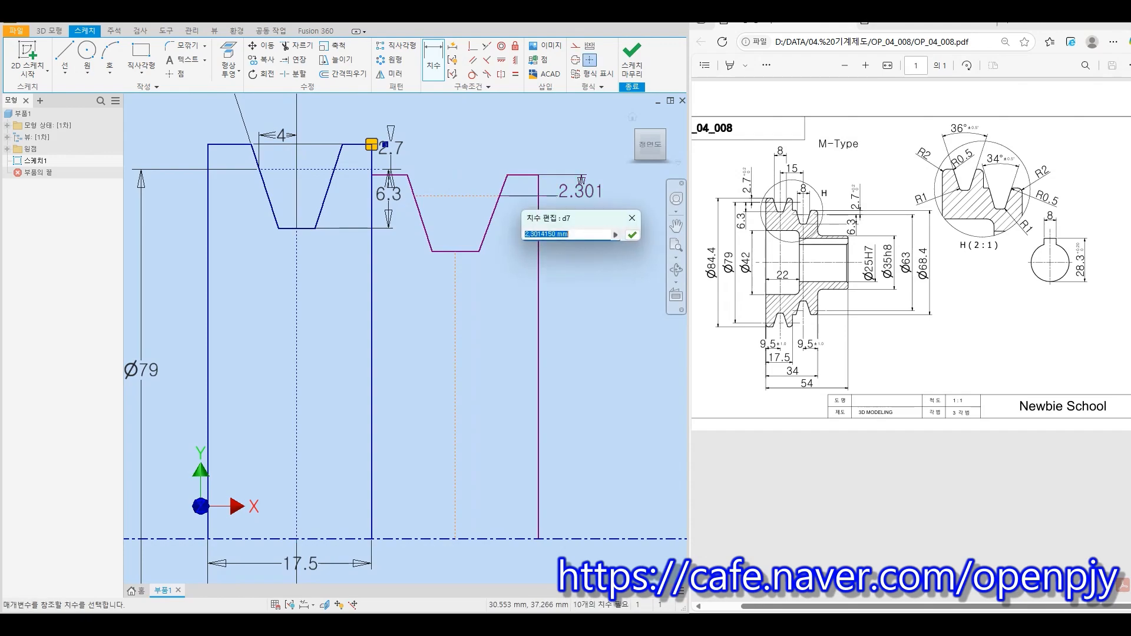
{"action": "type", "text": "2.7"}
{"action": "key", "text": "Return"}
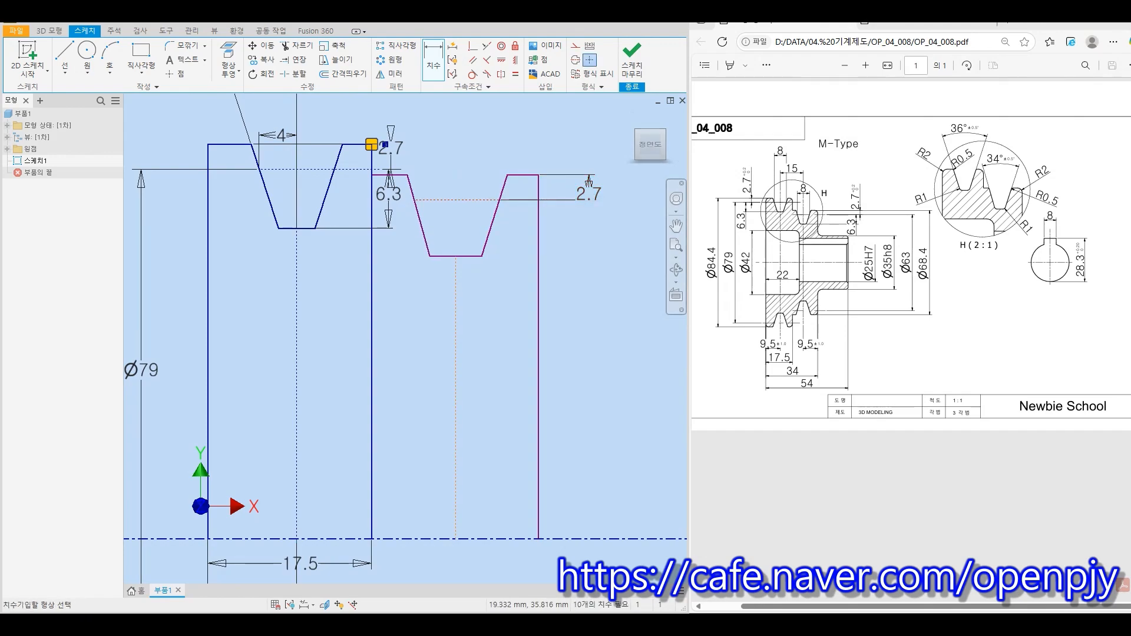
Dimension the distance from the second groove's horizontal construction line to its floor as 6.3 mm
{"action": "left_click", "coordinate": [478, 200]}
{"action": "left_click", "coordinate": [457, 255]}
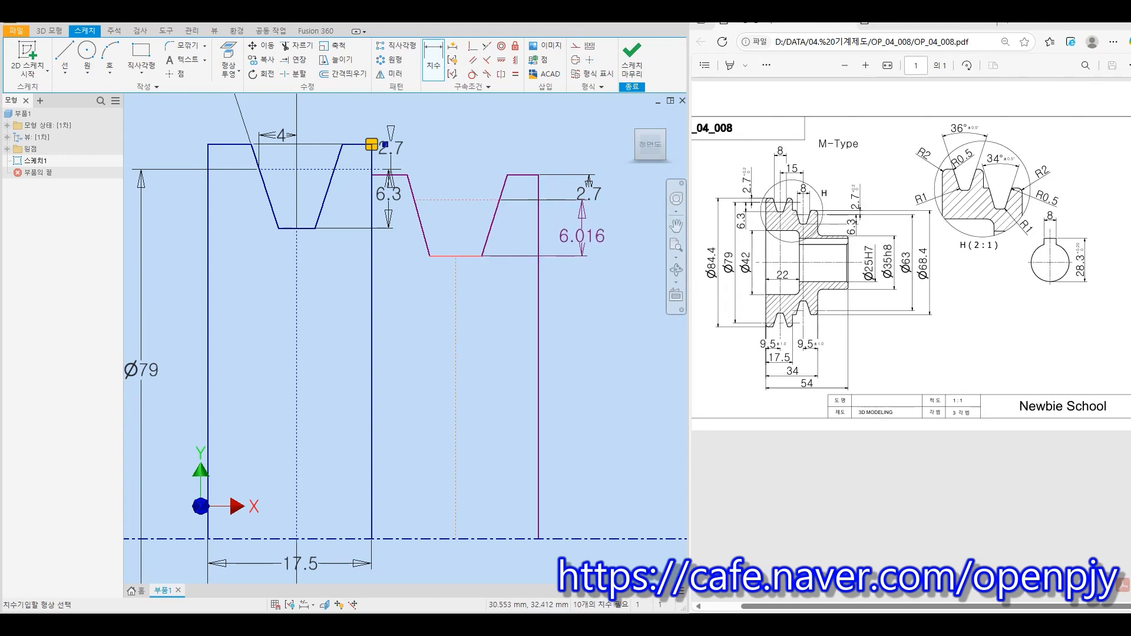
{"action": "left_click", "coordinate": [590, 235]}
{"action": "type", "text": "6,3"}
{"action": "key", "text": "Return"}
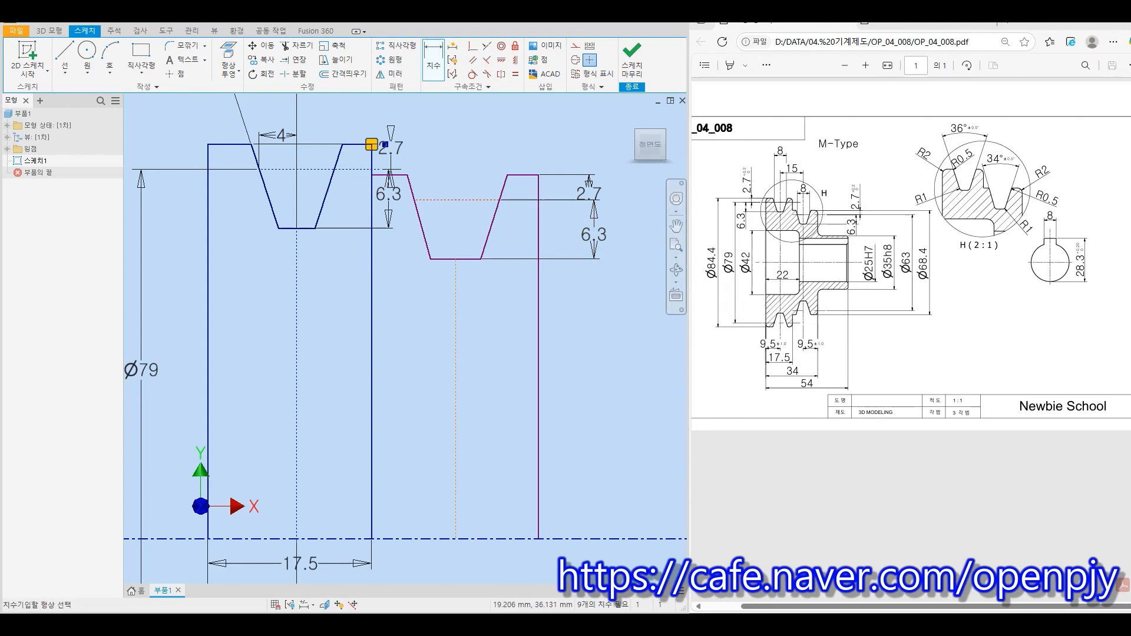
Dimension the length of the second groove's horizontal construction line as 8 mm
{"action": "left_click", "coordinate": [455, 199]}
{"action": "left_click", "coordinate": [472, 153]}
{"action": "type", "text": "8"}
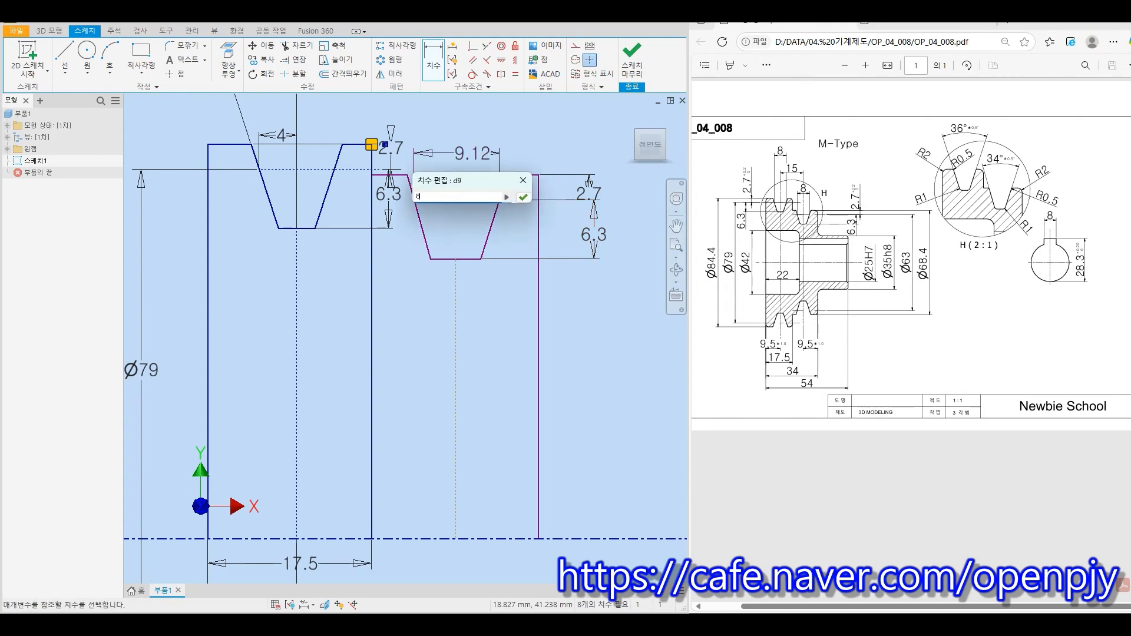
{"action": "key", "text": "Return"}
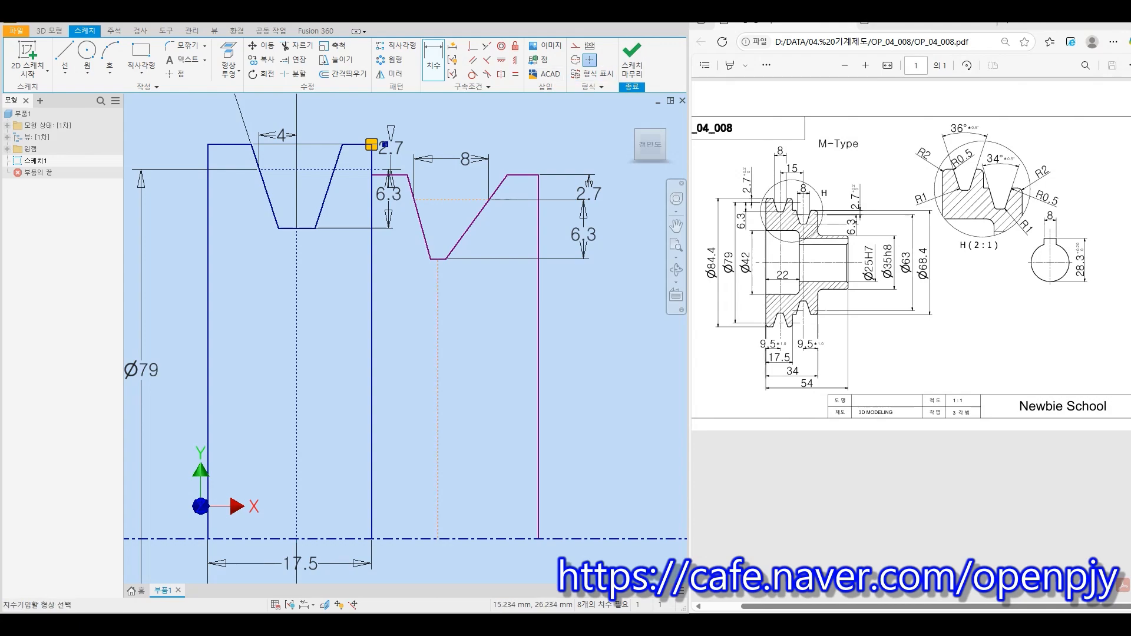
Dimension the angle between the second groove's left flank and its vertical centre line as 34/2 degrees
{"action": "left_click", "coordinate": [427, 242]}
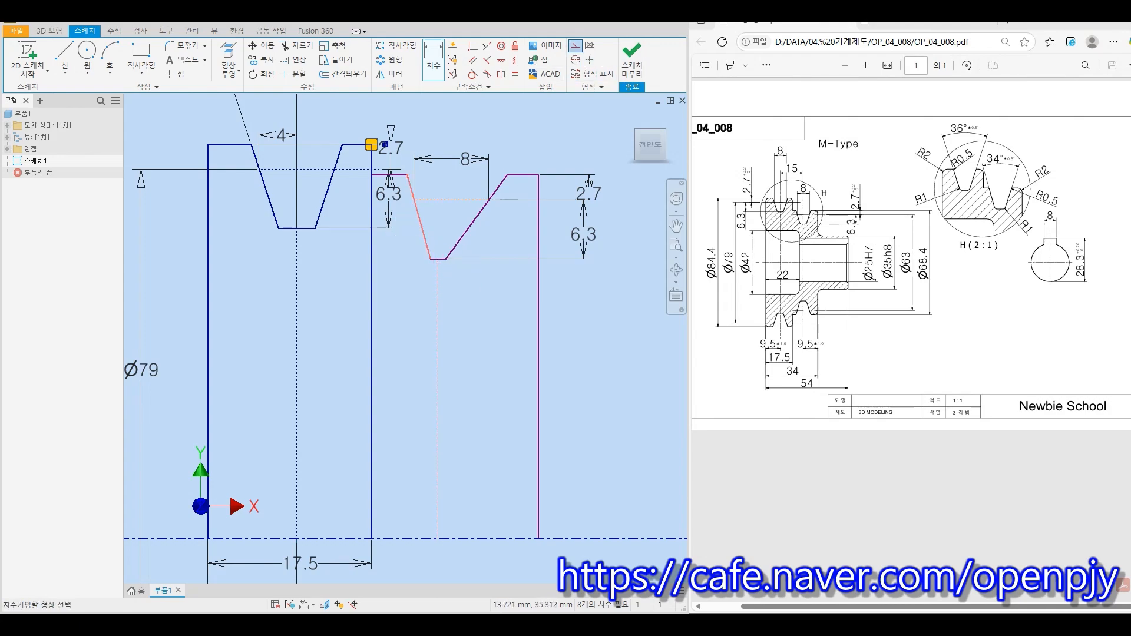
{"action": "left_click", "coordinate": [425, 123]}
{"action": "type", "text": "34"}
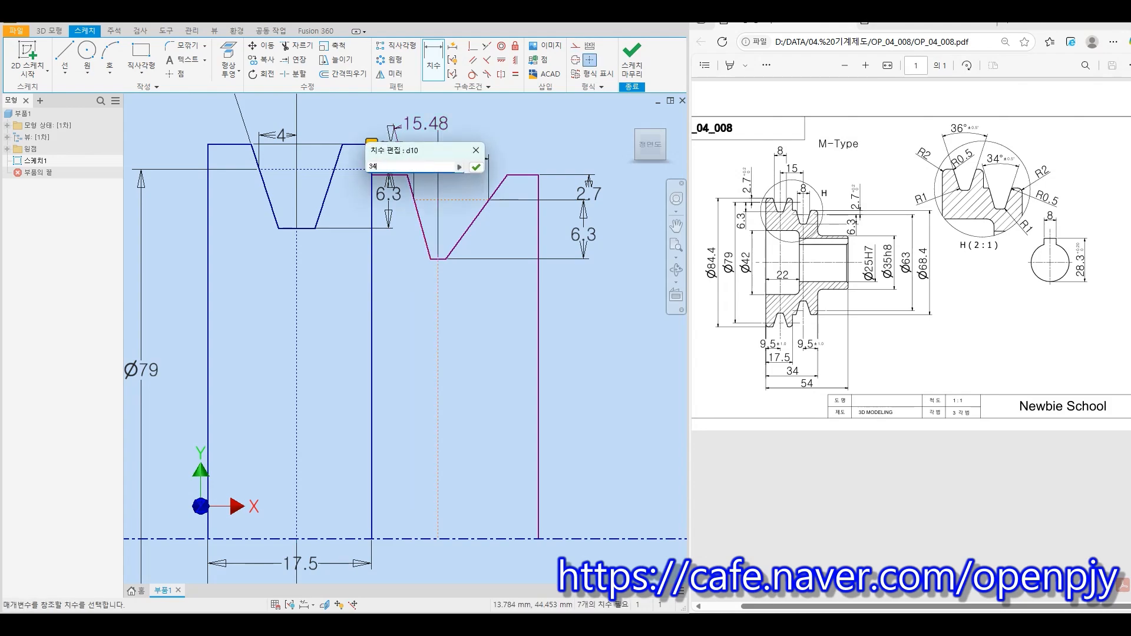
{"action": "type", "text": "/2"}
{"action": "key", "text": "Return"}
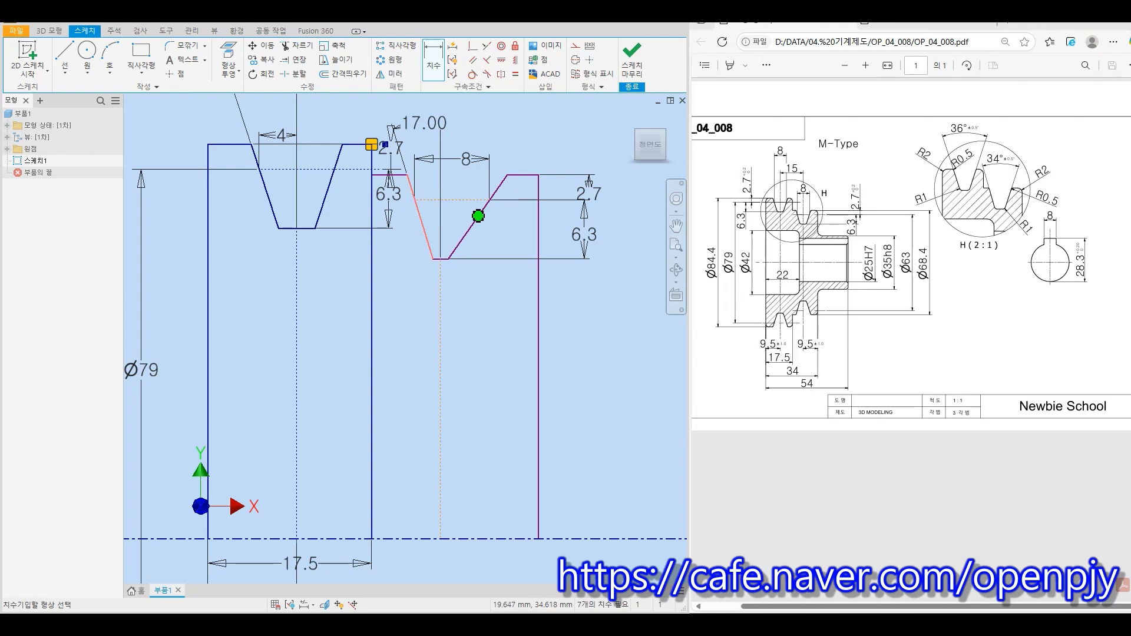
Dimension the full angle between the second groove's two flanks as 34 degrees
{"action": "left_click", "coordinate": [482, 210]}
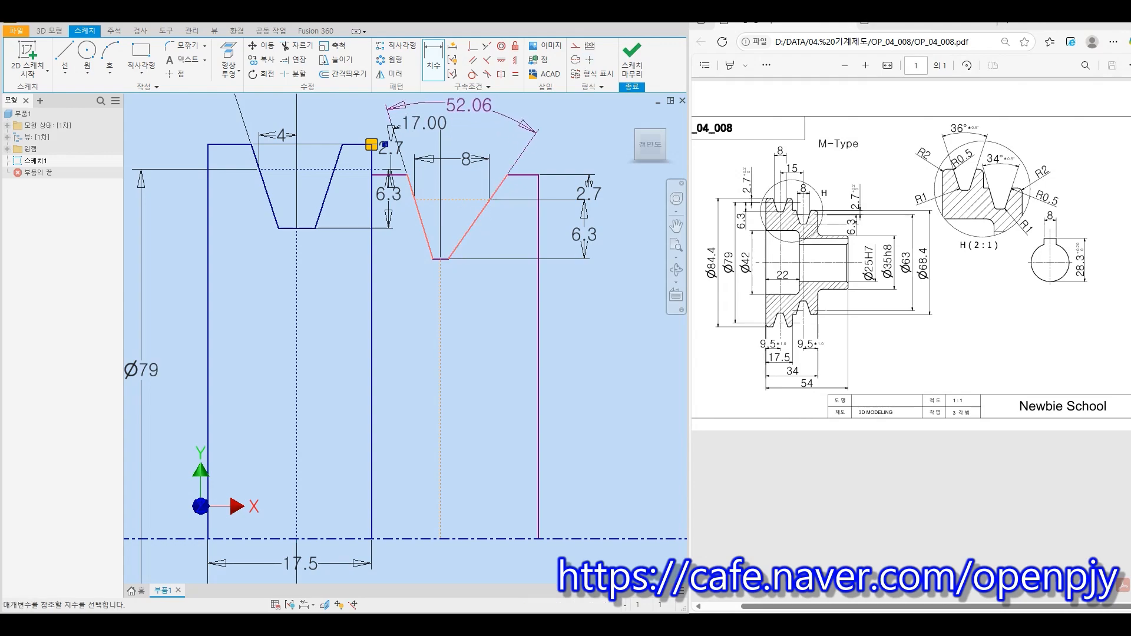
{"action": "left_click", "coordinate": [469, 105]}
{"action": "type", "text": "34"}
{"action": "key", "text": "Return"}
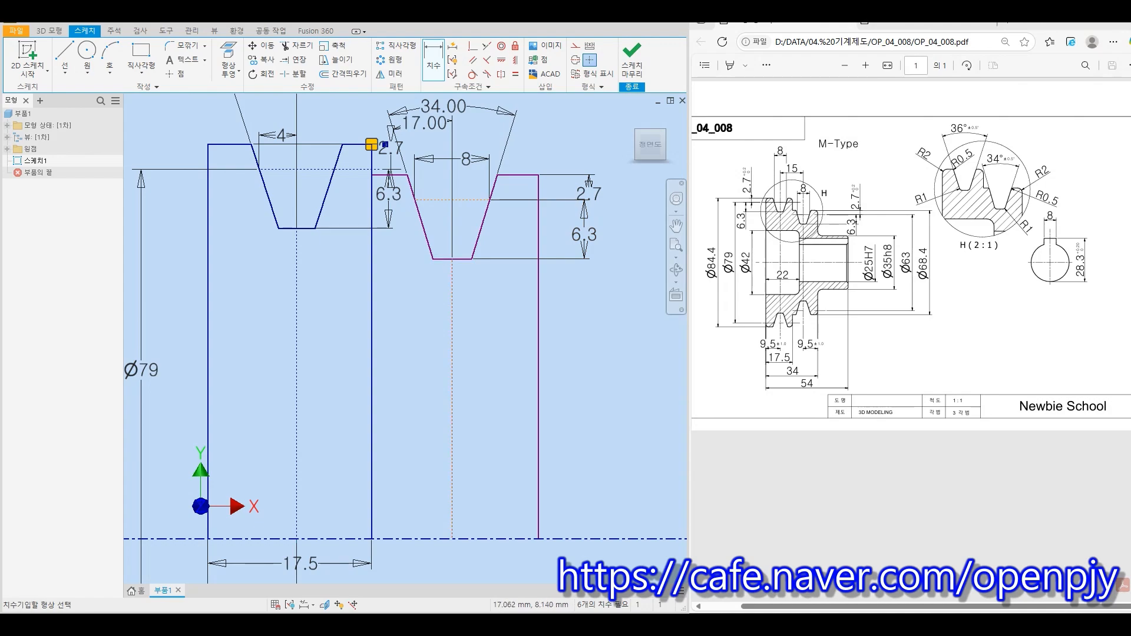
Dimension the diameter from the revolve axis to the second groove's horizontal construction line as 63 mm
{"action": "left_click", "coordinate": [413, 539]}
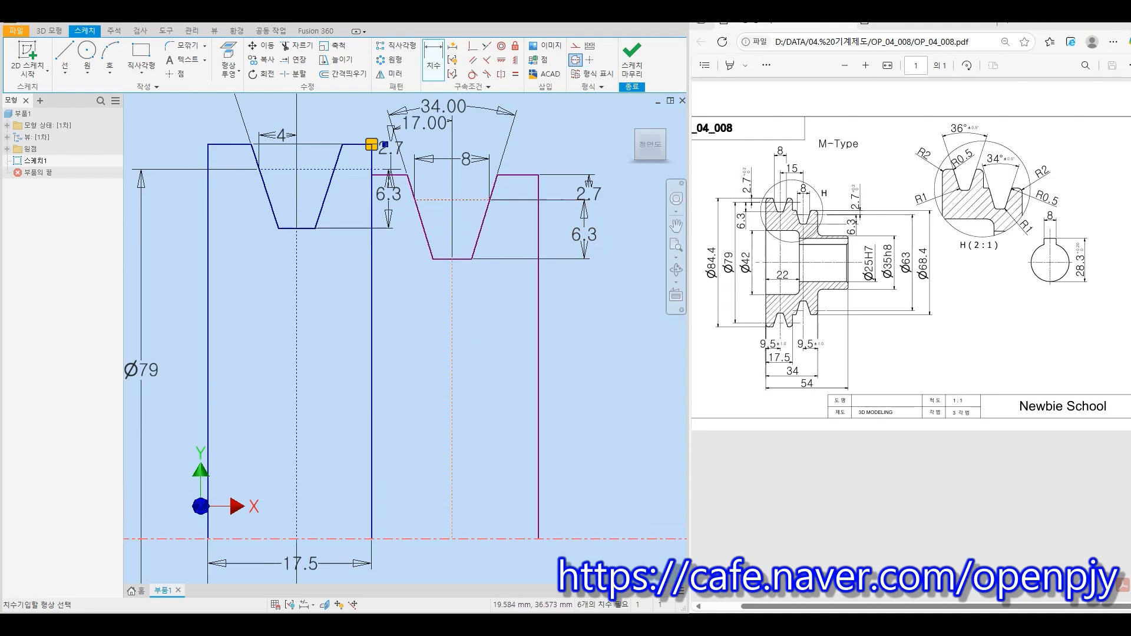
{"action": "left_click", "coordinate": [471, 200]}
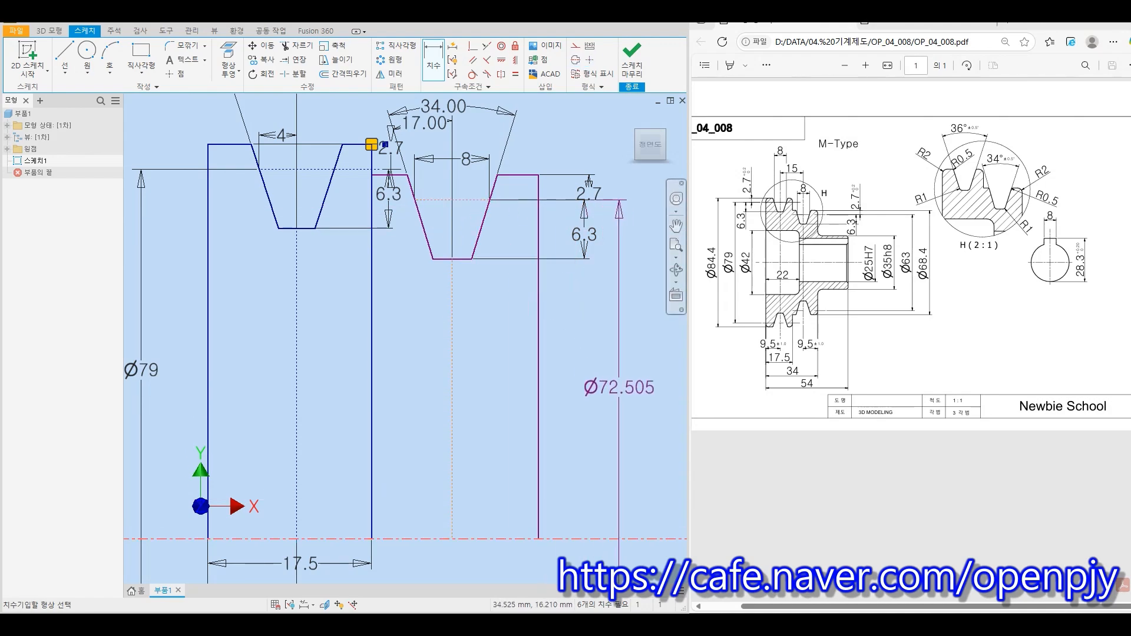
{"action": "left_click", "coordinate": [619, 389]}
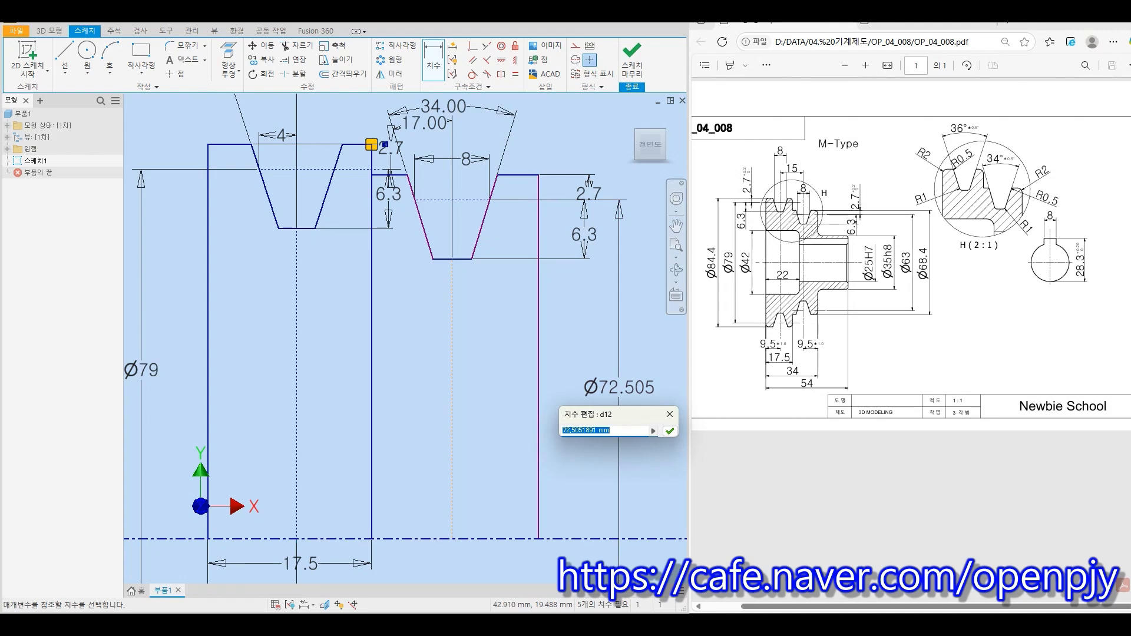
{"action": "type", "text": "63"}
{"action": "key", "text": "Return"}
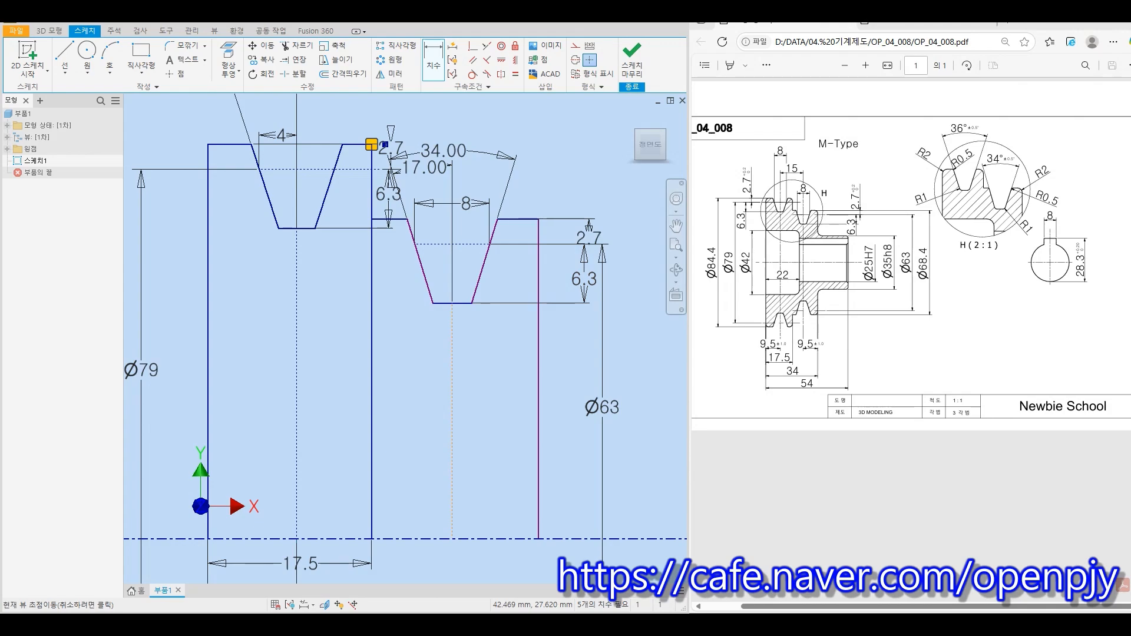
Dimension the distance from the second groove's vertical centre line to the profile's right edge as 9.5 mm
{"action": "middle_click_drag", "start_coordinate": [509, 384], "coordinate": [478, 281]}
{"action": "left_click", "coordinate": [507, 295]}
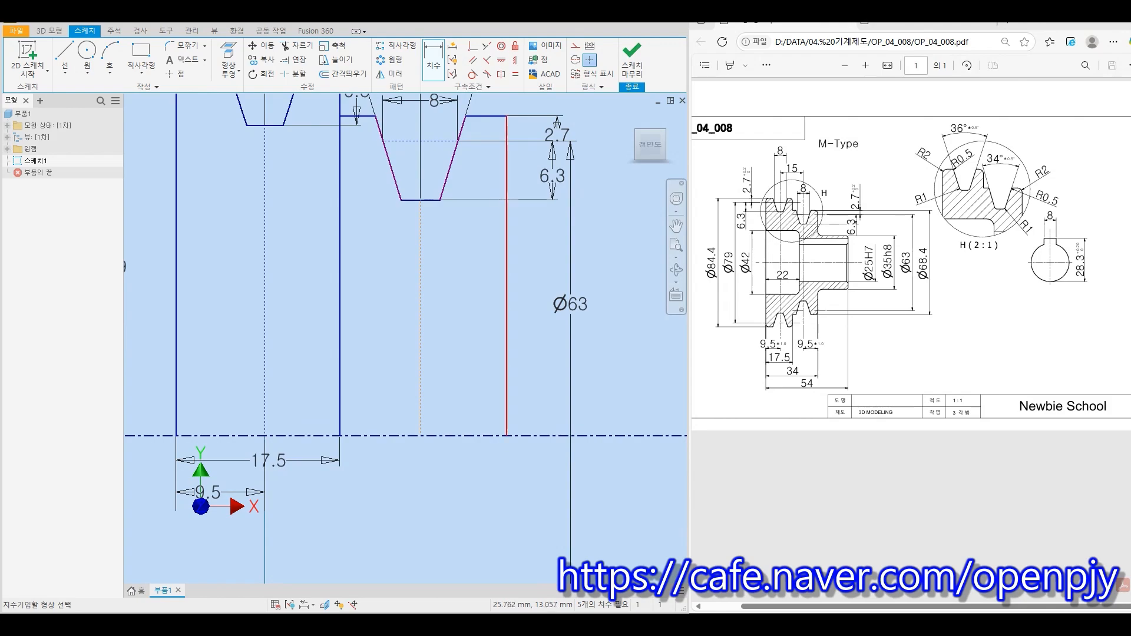
{"action": "left_click", "coordinate": [420, 330]}
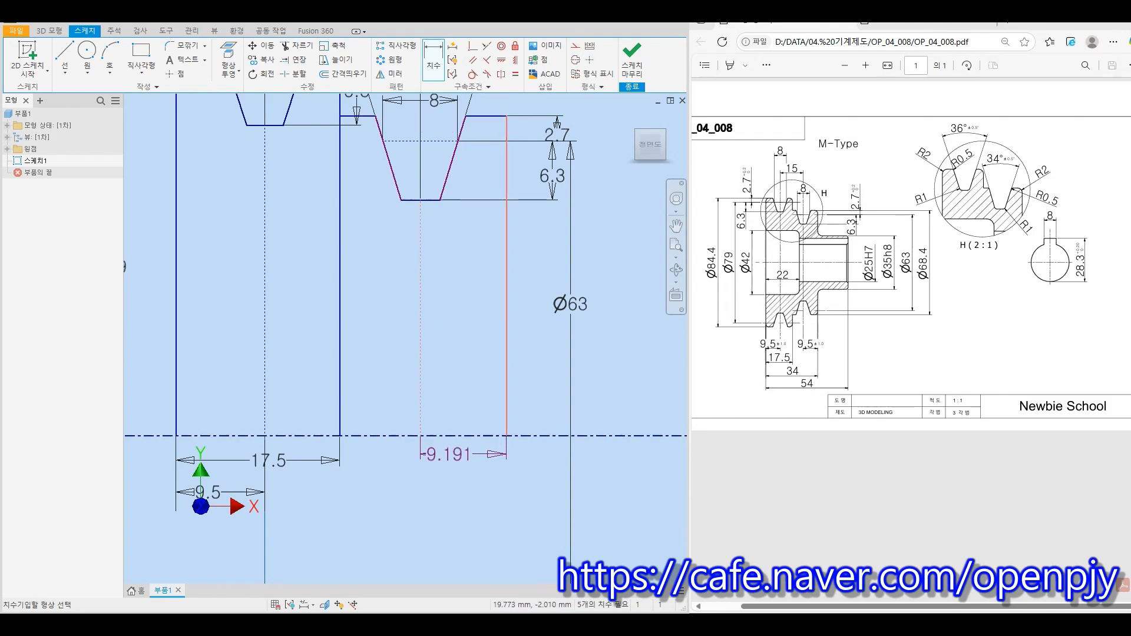
{"action": "left_click", "coordinate": [453, 460]}
{"action": "type", "text": "9.5"}
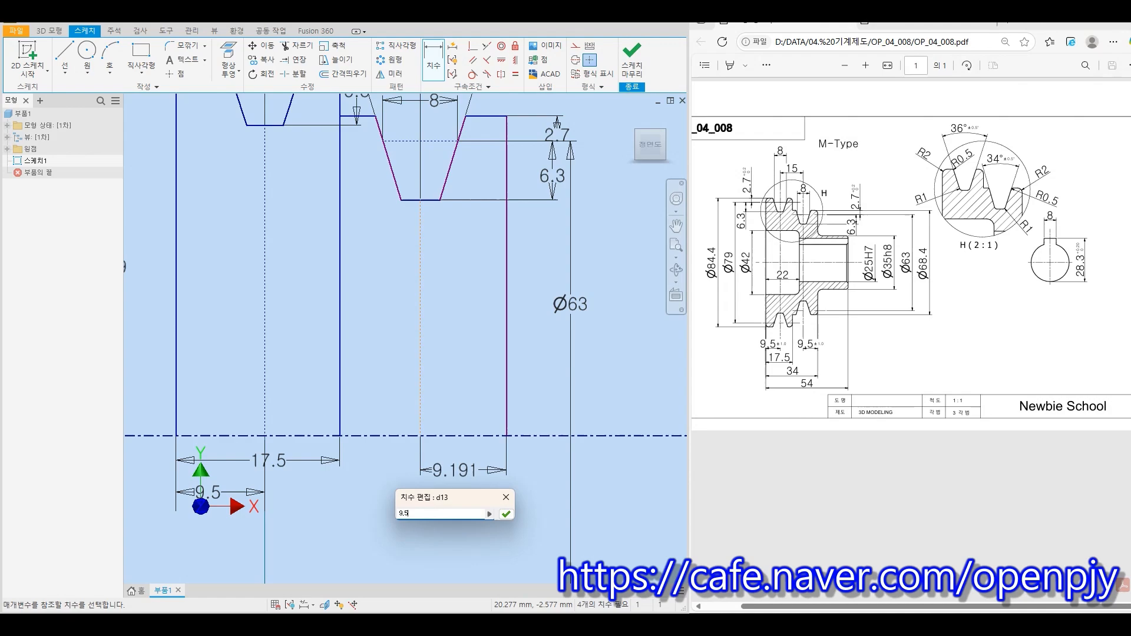
{"action": "key", "text": "Return"}
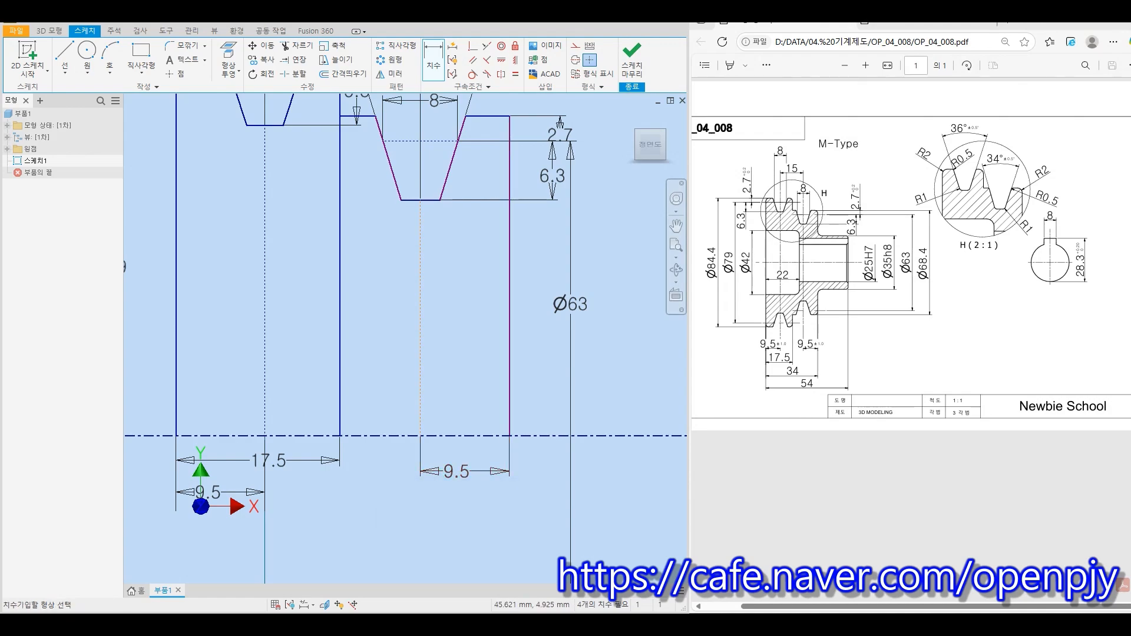
Dimension the overall width between the profile's left and right outer edges as 34 mm
{"action": "left_click", "coordinate": [176, 391]}
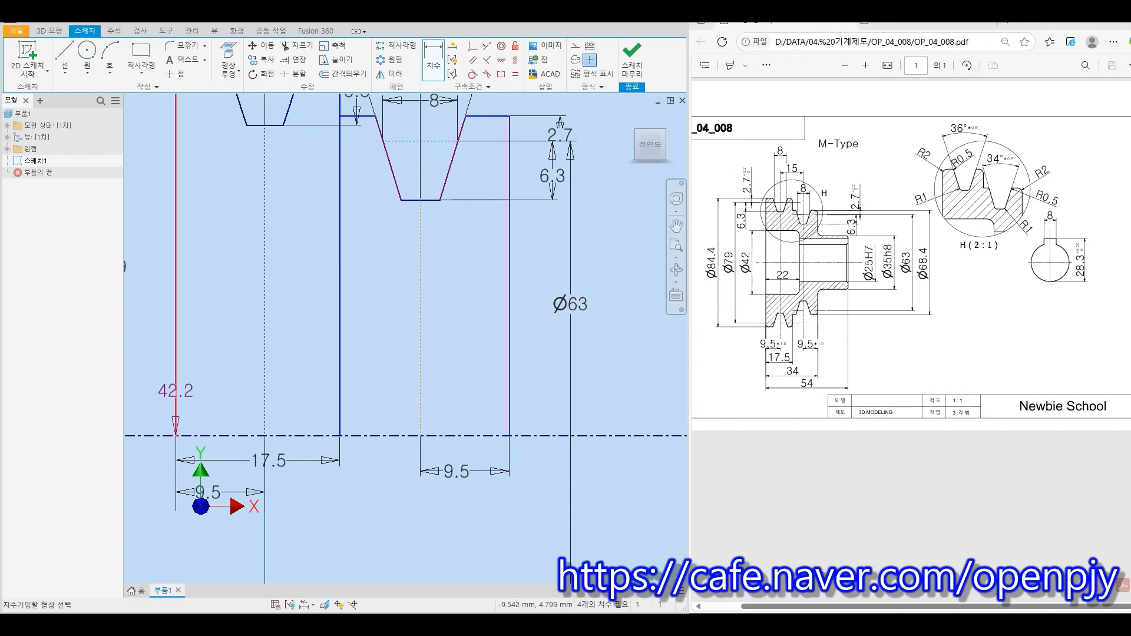
{"action": "left_click", "coordinate": [509, 407]}
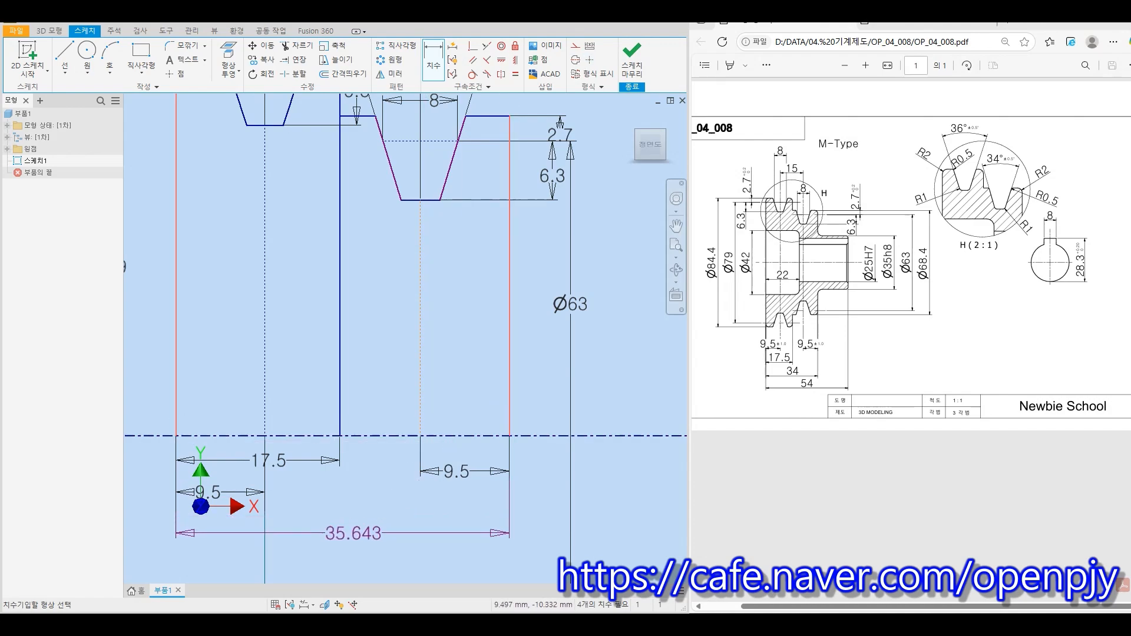
{"action": "left_click", "coordinate": [354, 542]}
{"action": "type", "text": "34"}
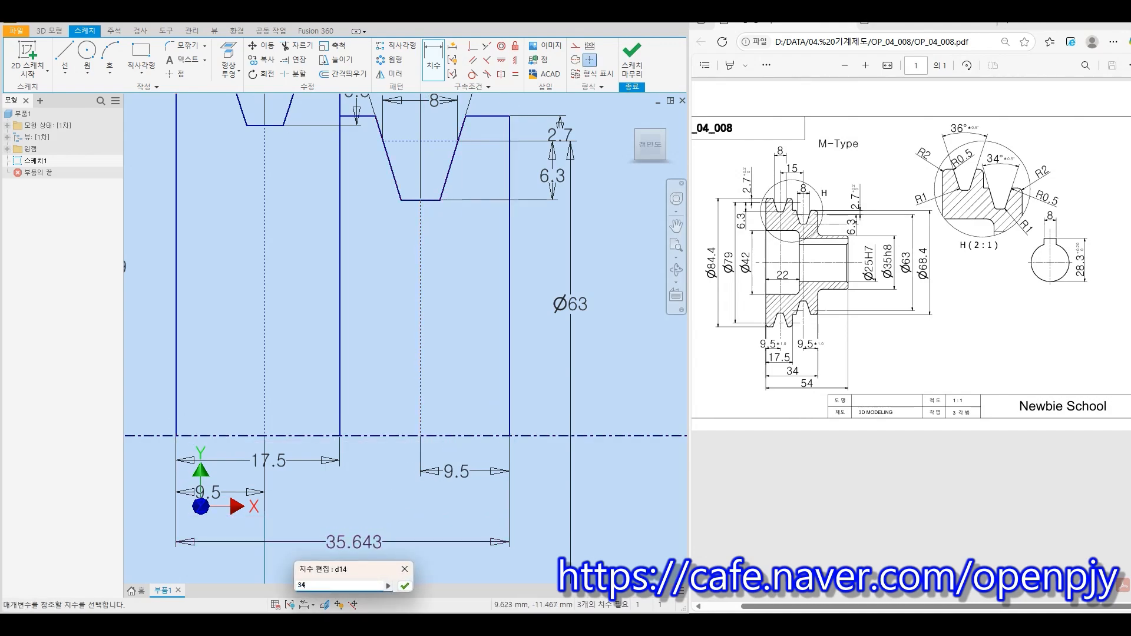
{"action": "key", "text": "Return"}
Split the vertical line between the two grooves at the smaller rim's height and convert its lower segment to construction geometry
{"action": "scroll", "coordinate": [386, 542], "scroll_direction": "down", "scroll_amount": 3}
{"action": "middle_click_drag", "start_coordinate": [387, 539], "coordinate": [435, 472]}
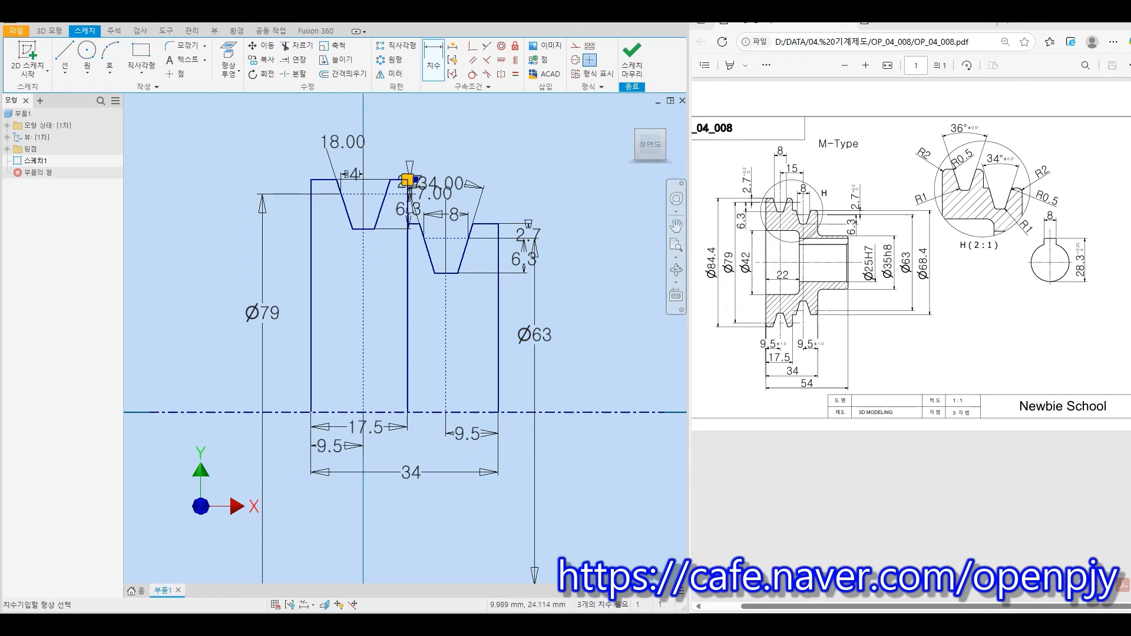
{"action": "left_click", "coordinate": [293, 74]}
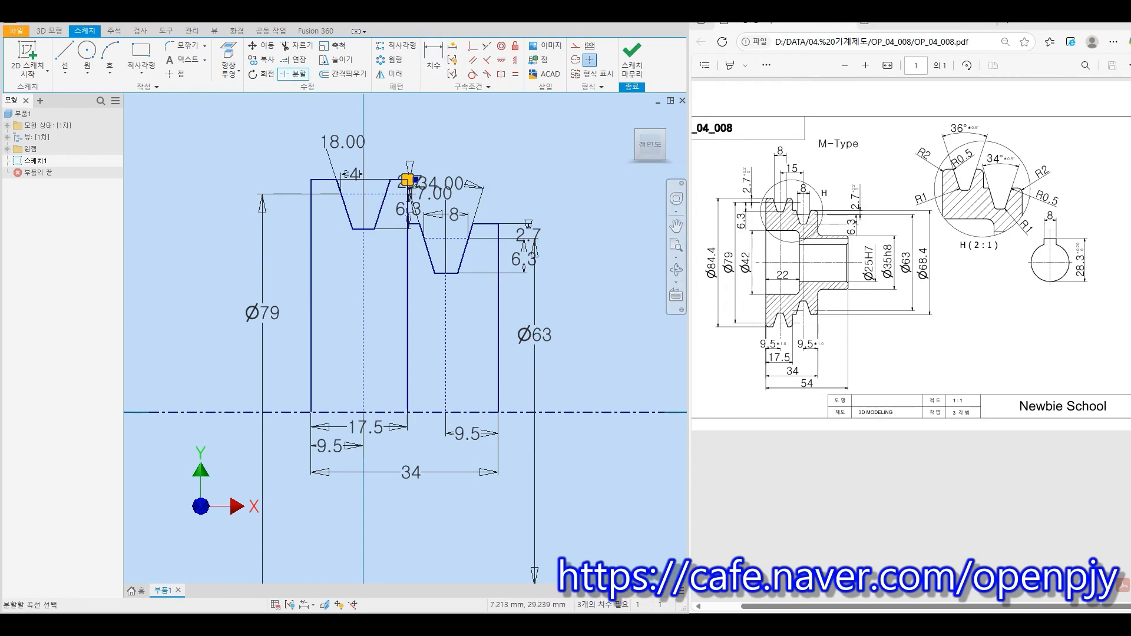
{"action": "left_click", "coordinate": [408, 261]}
{"action": "key", "text": "Escape"}
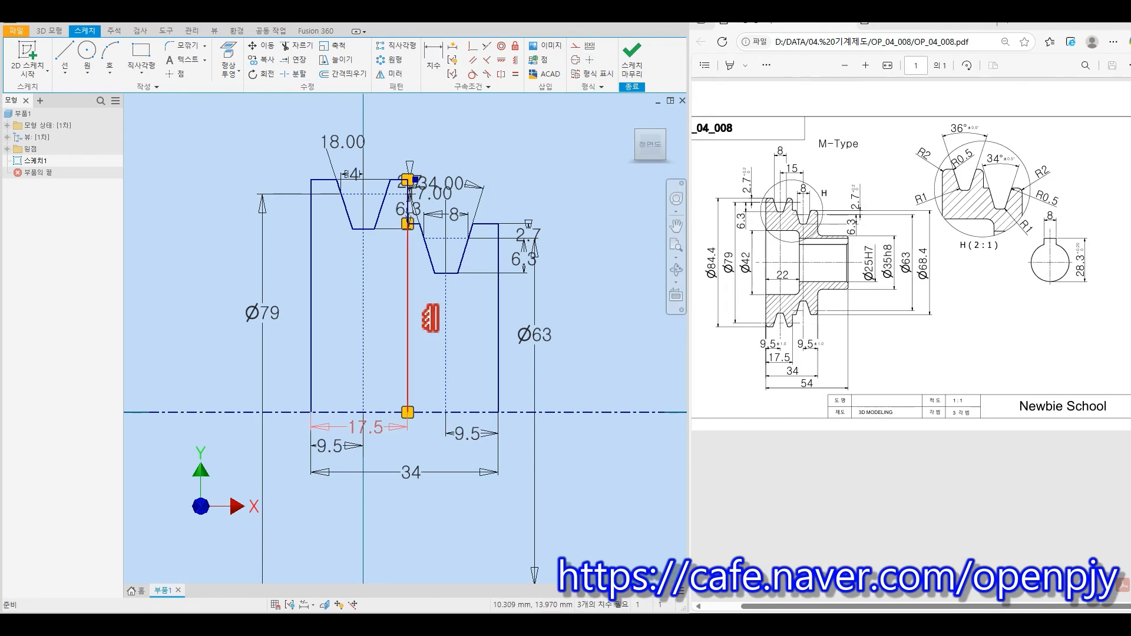
{"action": "left_click", "coordinate": [575, 45]}
{"action": "left_click", "coordinate": [592, 229]}
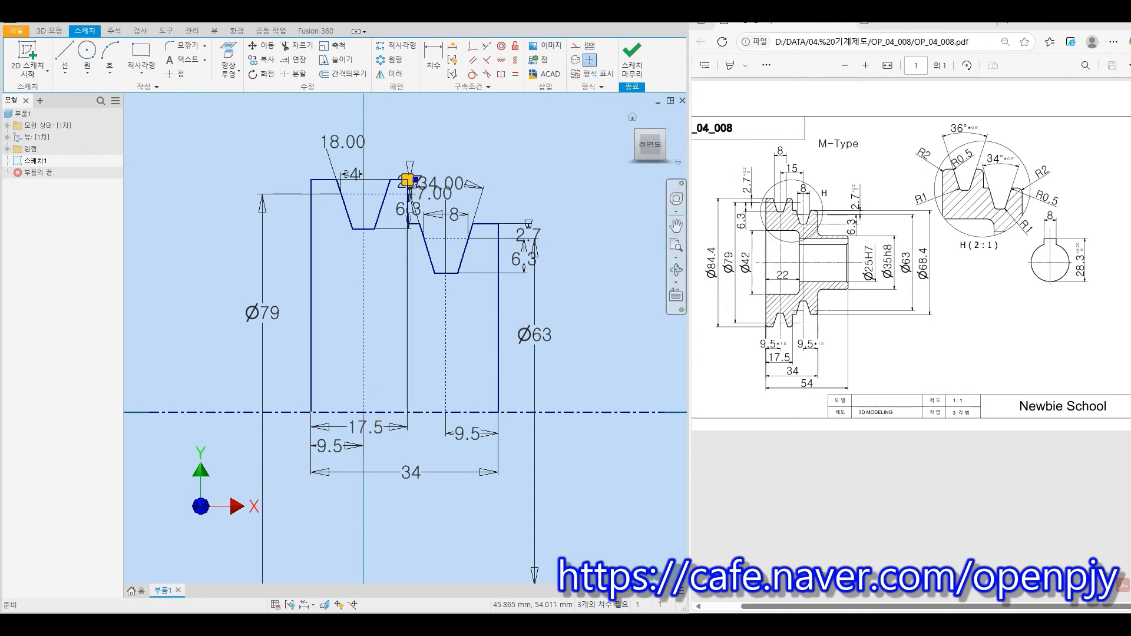
Finish the sketch and revolve the whole profile 360 degrees about the horizontal centre line
{"action": "left_click", "coordinate": [632, 59]}
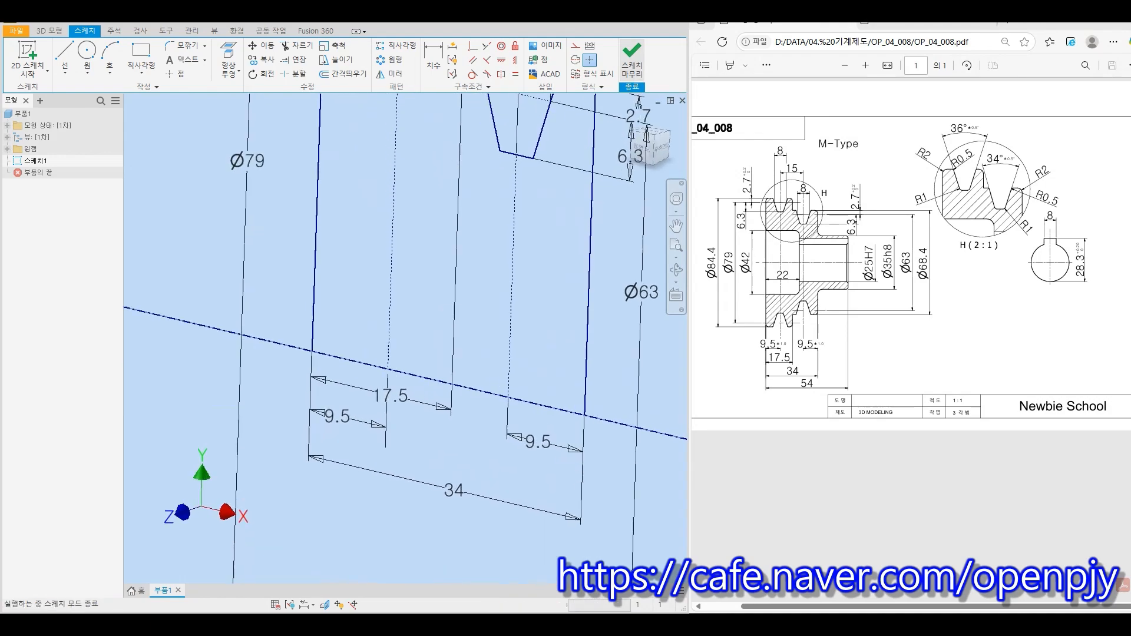
{"action": "left_click", "coordinate": [88, 56]}
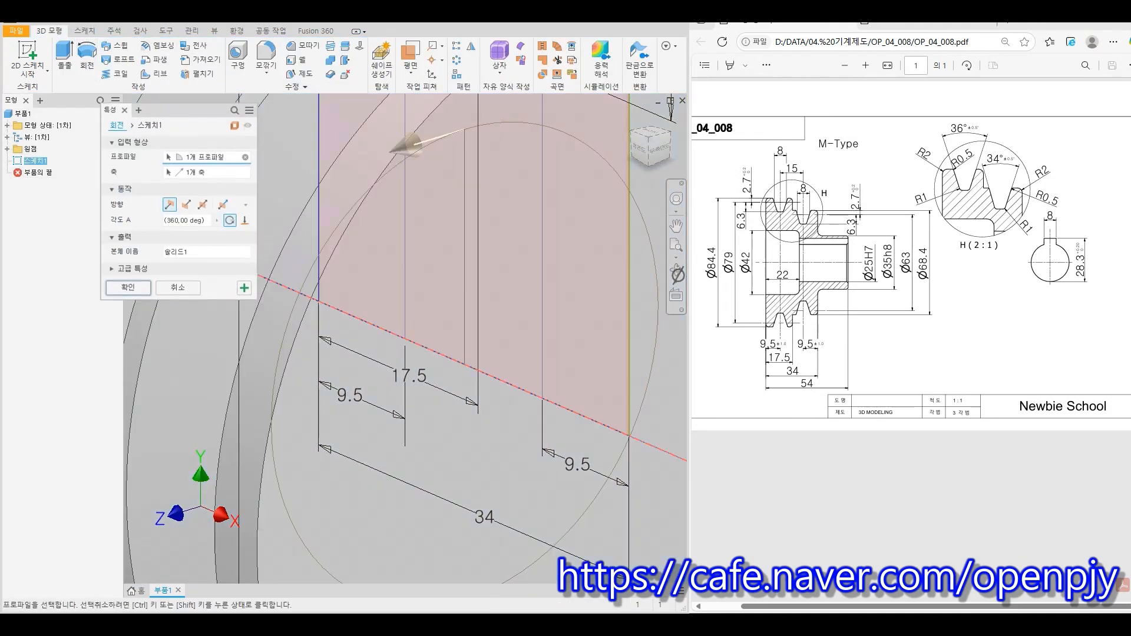
{"action": "left_click", "coordinate": [128, 288]}
Start a fillet with a 0.5 mm radius on the four outer mouth edges of the two V-grooves
{"action": "scroll", "coordinate": [326, 285], "scroll_direction": "down", "scroll_amount": 5}
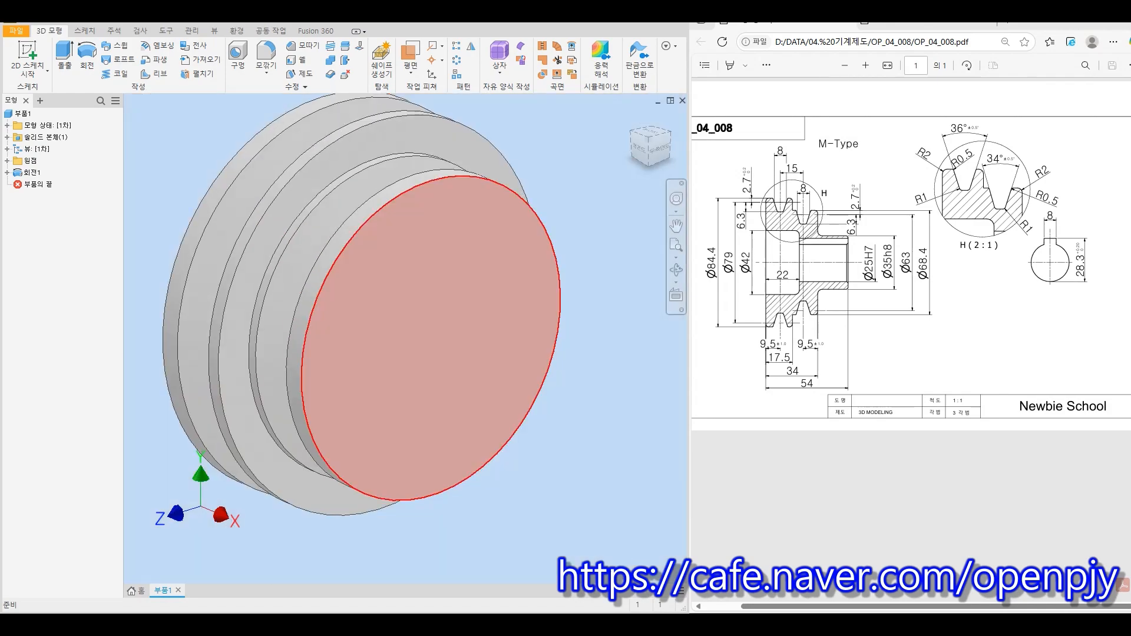
{"action": "mouse_move", "coordinate": [376, 314]}
{"action": "middle_mouse_down", "text": "shift"}
{"action": "mouse_move", "coordinate": [454, 306]}
{"action": "mouse_move", "coordinate": [466, 283]}
{"action": "middle_mouse_up", "text": "shift"}
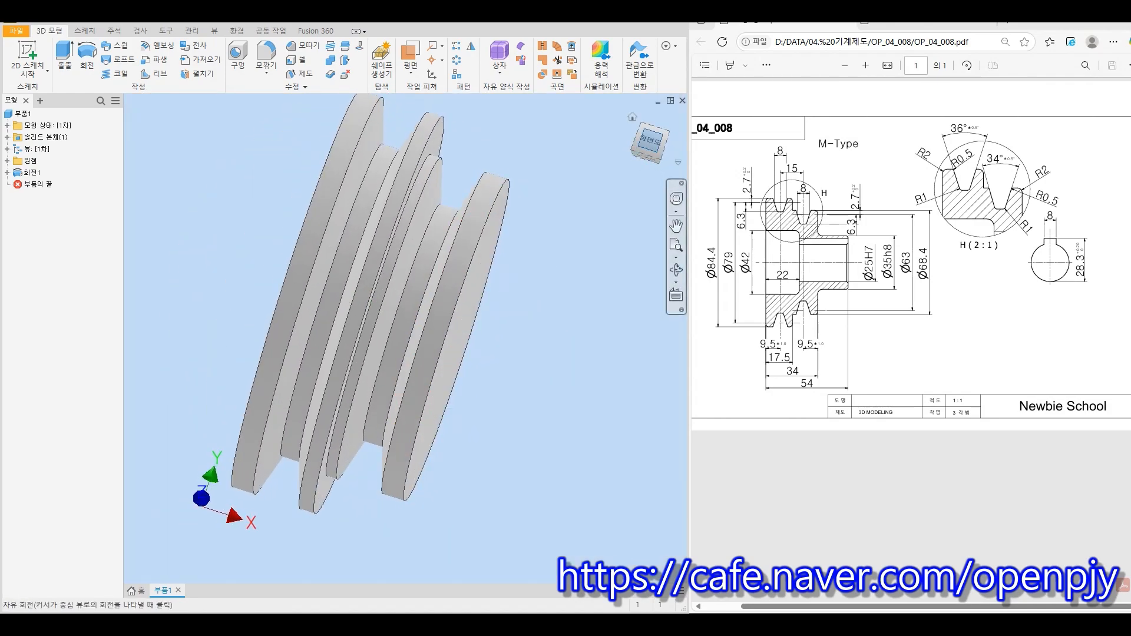
{"action": "left_click", "coordinate": [650, 141]}
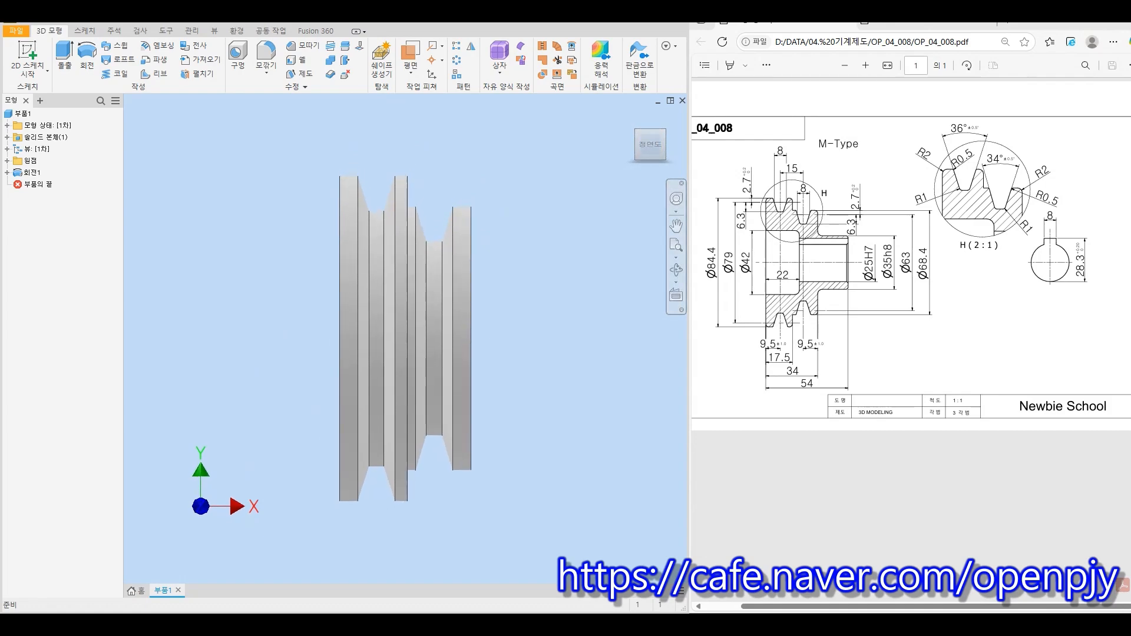
{"action": "left_click", "coordinate": [266, 56]}
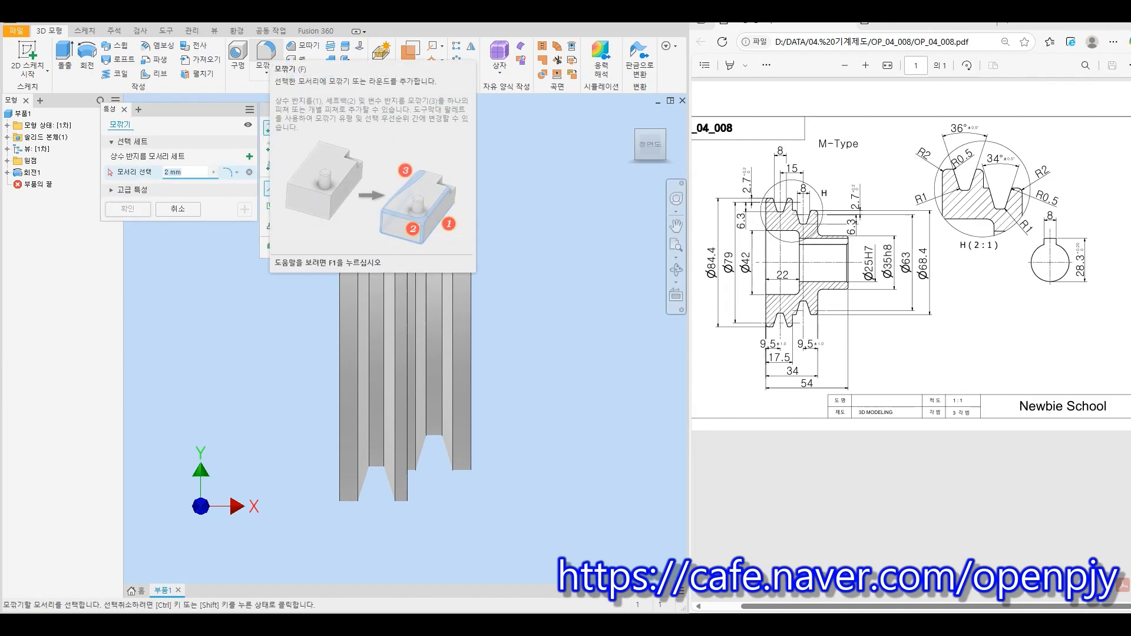
{"action": "type", "text": "0.5"}
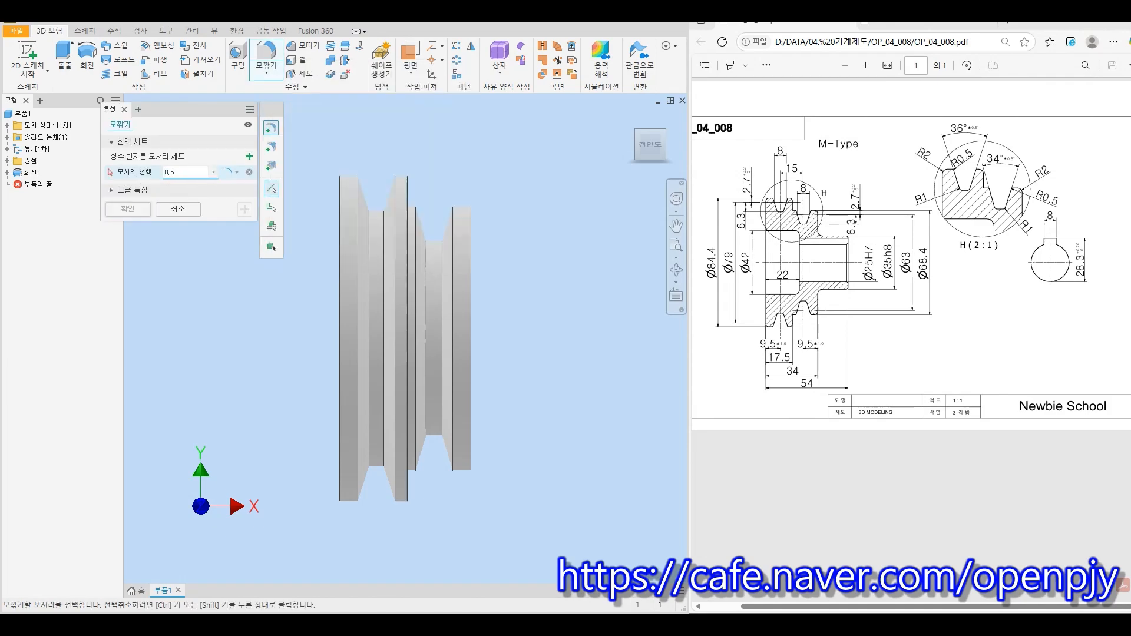
{"action": "left_click", "coordinate": [359, 283]}
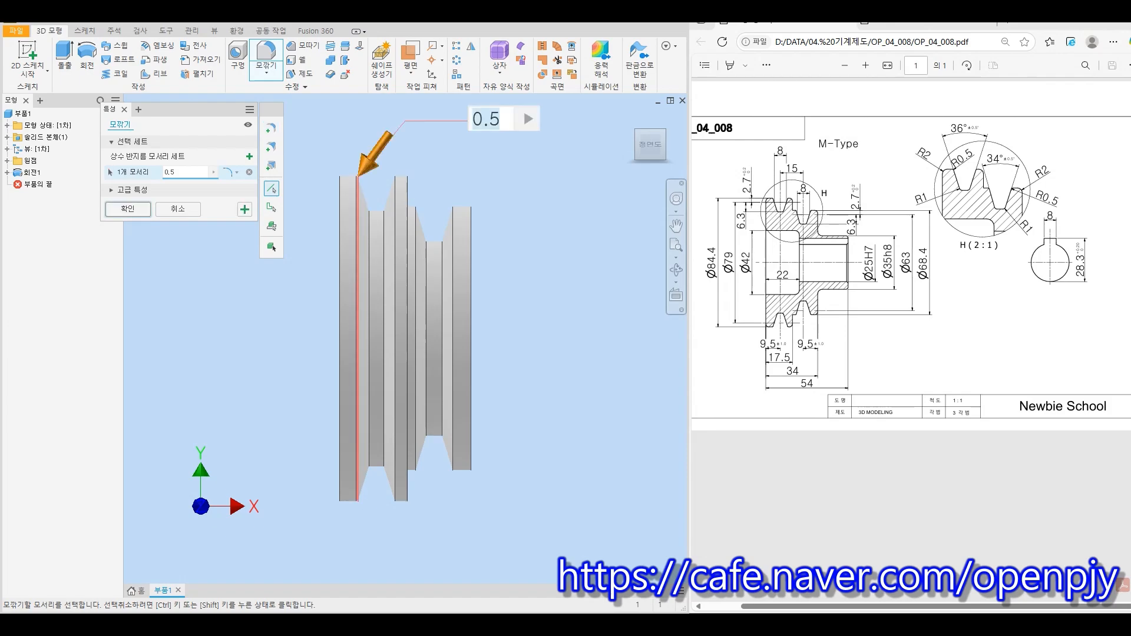
{"action": "left_click", "coordinate": [395, 330]}
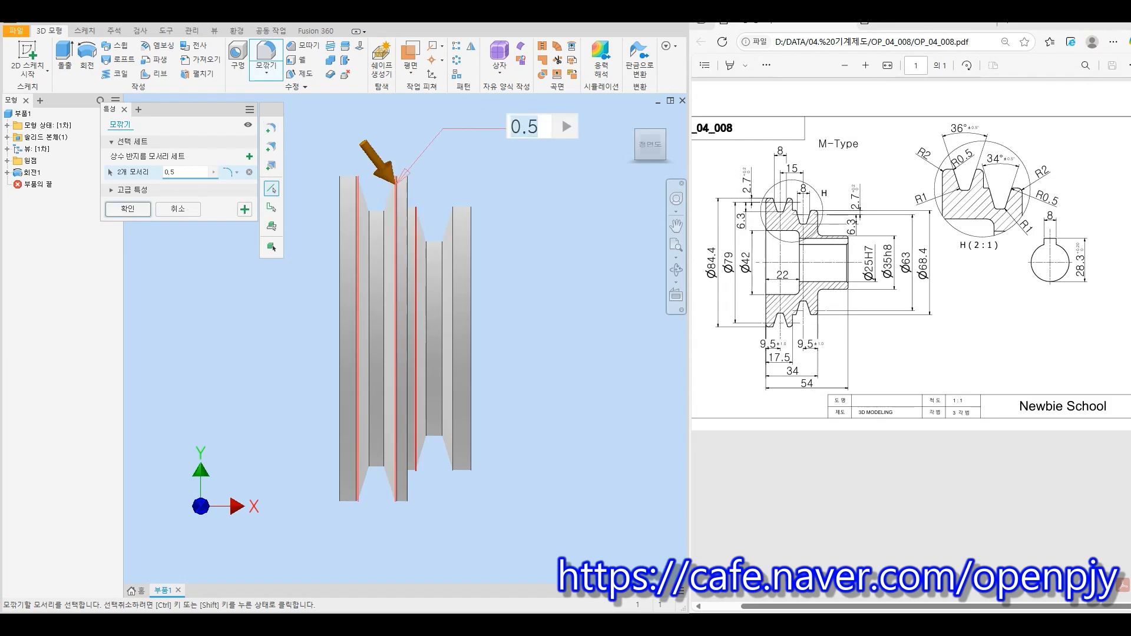
{"action": "left_click", "coordinate": [416, 339]}
{"action": "left_click", "coordinate": [453, 339]}
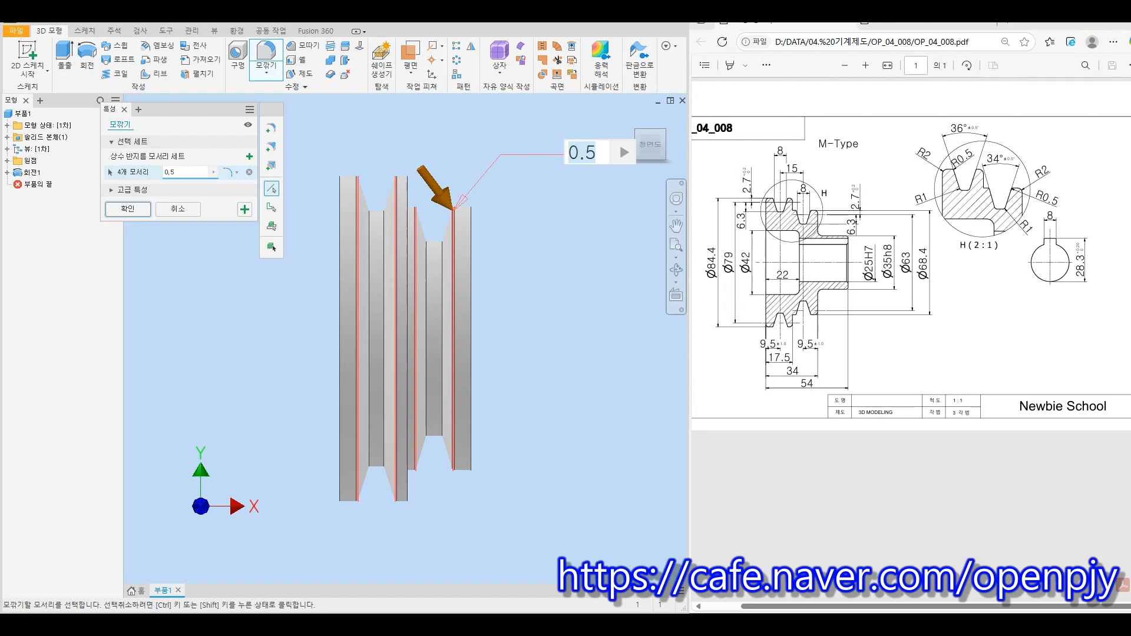
Add a second fillet edge set with a 1 mm radius on the four floor edges of the two grooves
{"action": "left_click", "coordinate": [249, 157]}
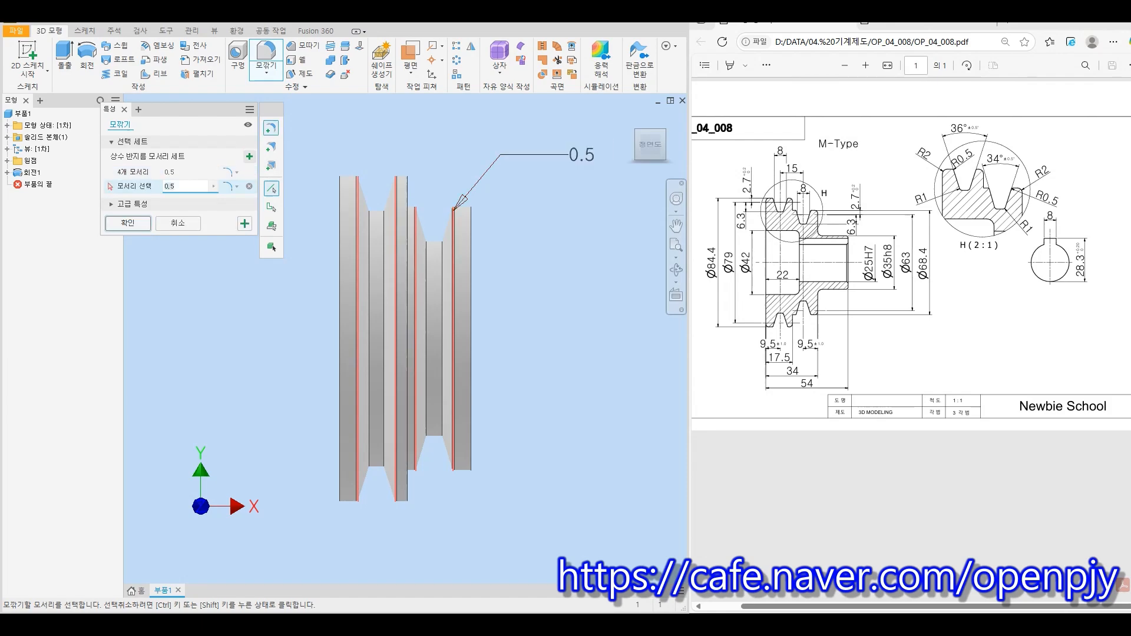
{"action": "type", "text": "1"}
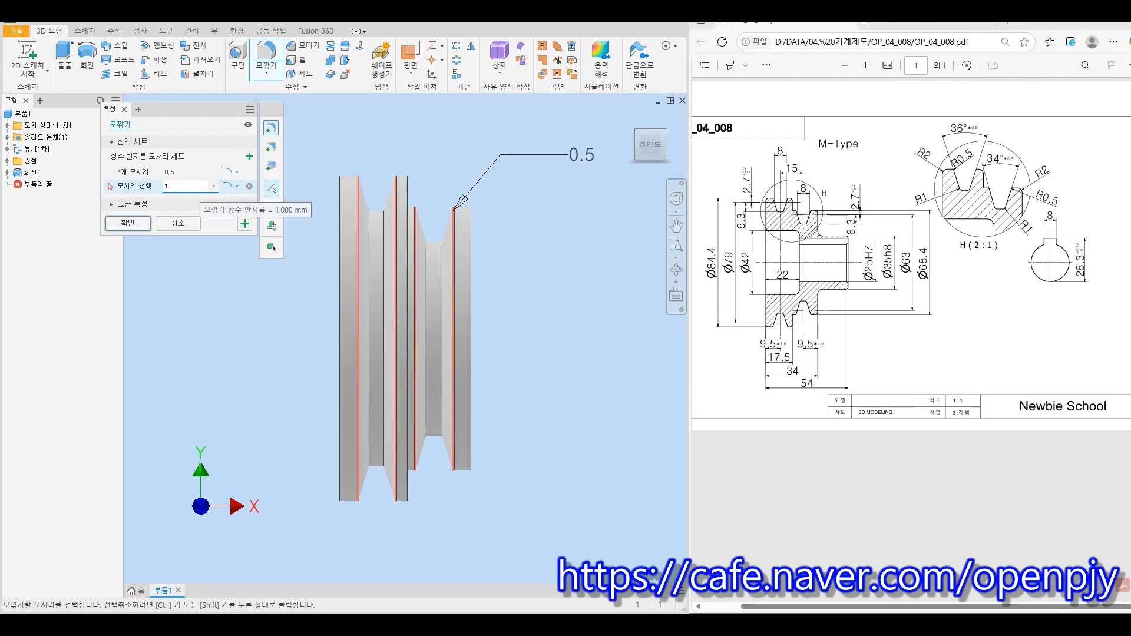
{"action": "left_click", "coordinate": [369, 271]}
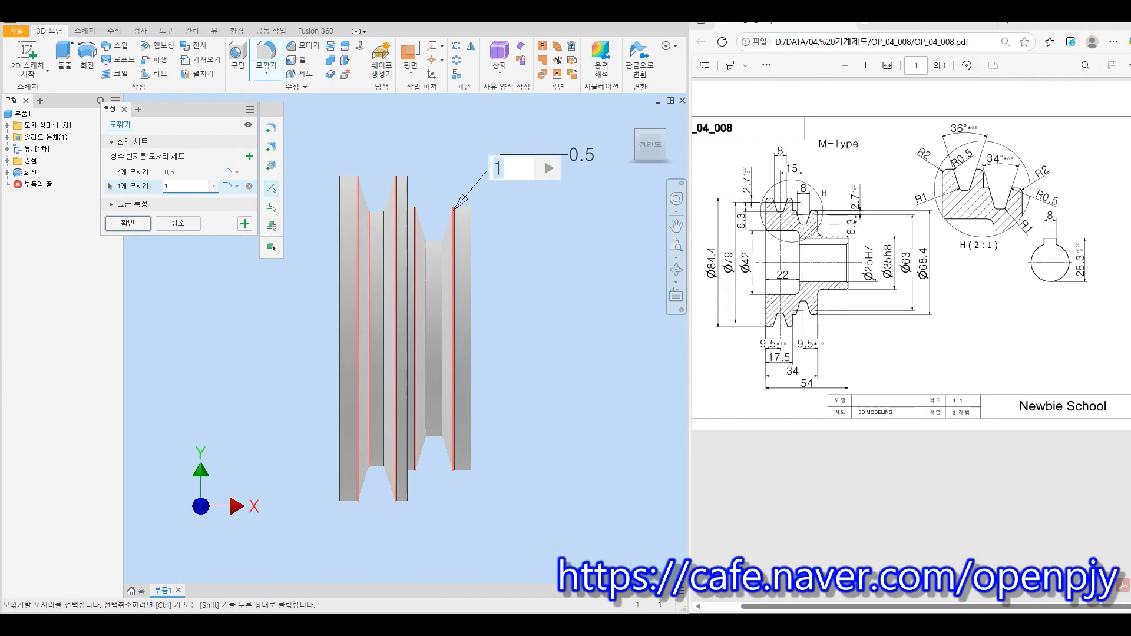
{"action": "left_click", "coordinate": [384, 224]}
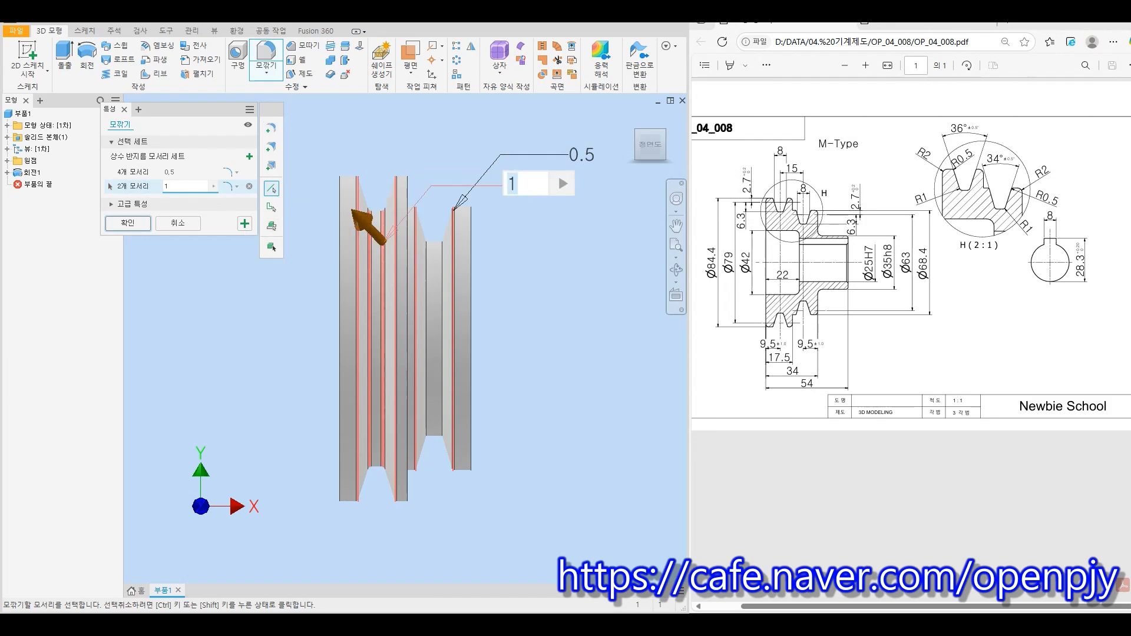
{"action": "left_click", "coordinate": [427, 295]}
{"action": "left_click", "coordinate": [443, 294]}
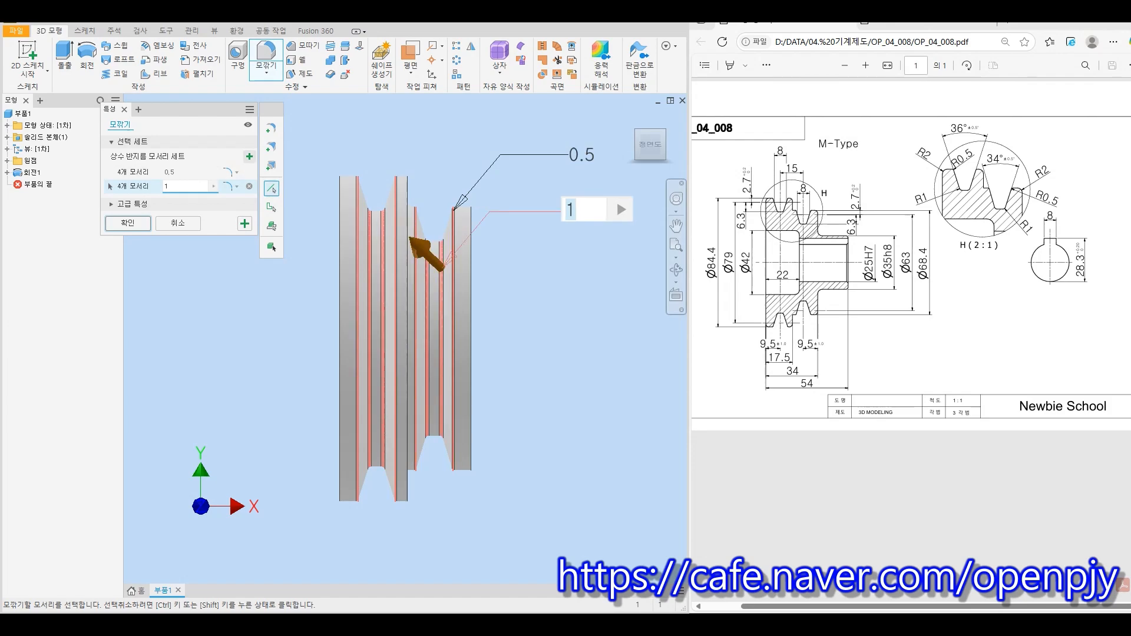
Add a 2 mm fillet edge set on both outer rims of the large pulley and the small pulley's right rim, and apply the fillets
{"action": "key", "text": "Return"}
{"action": "type", "text": "2"}
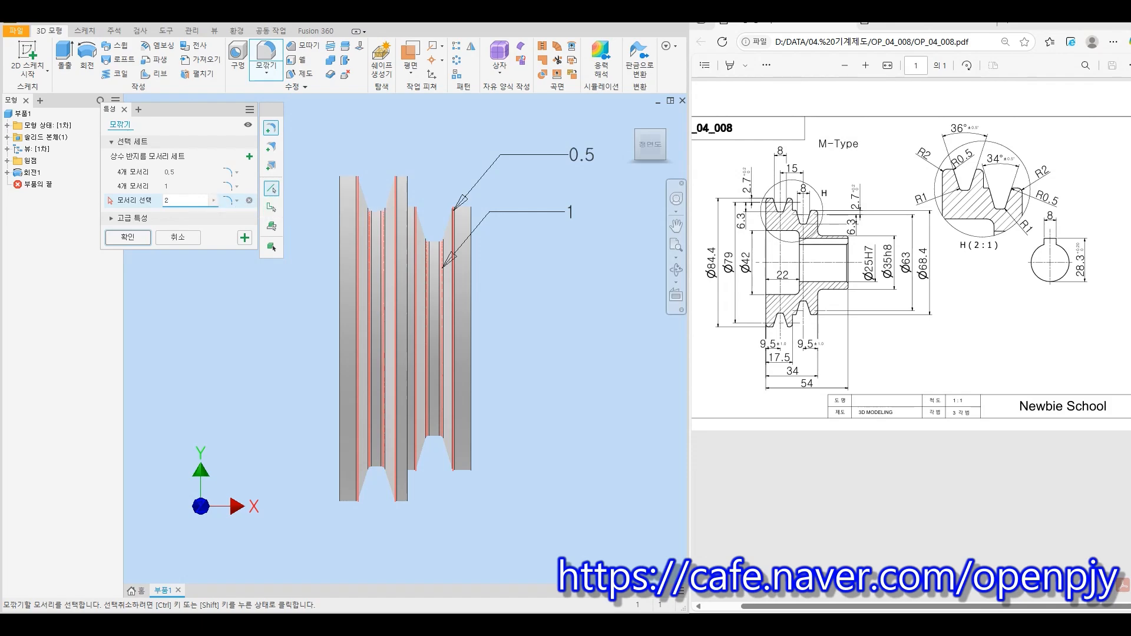
{"action": "left_click", "coordinate": [340, 294]}
{"action": "left_click", "coordinate": [407, 295]}
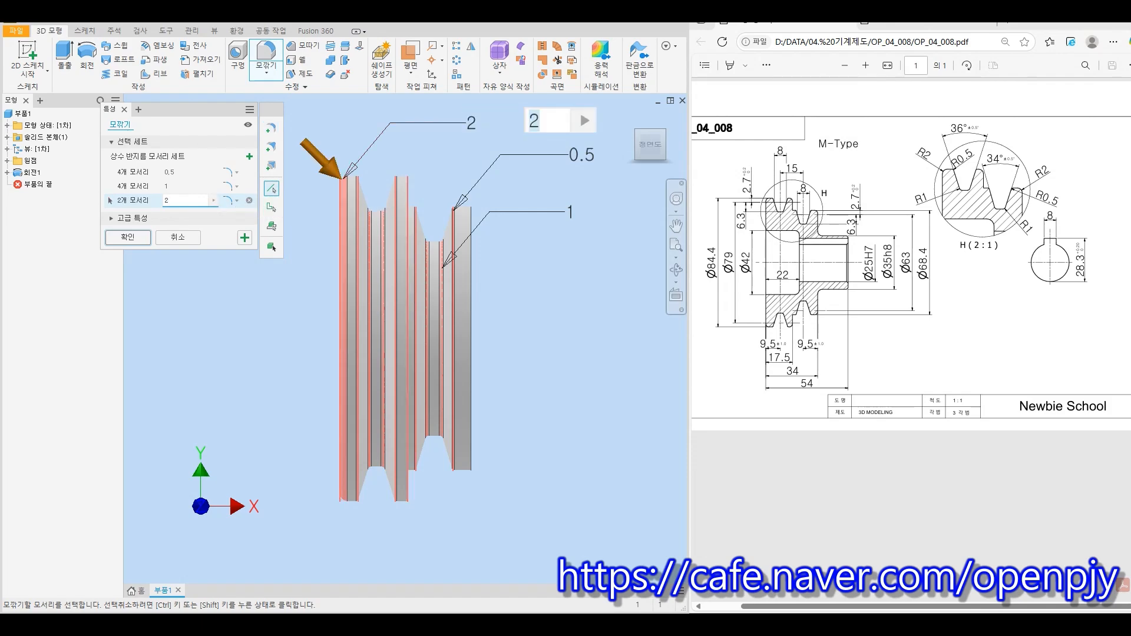
{"action": "left_click", "coordinate": [472, 212]}
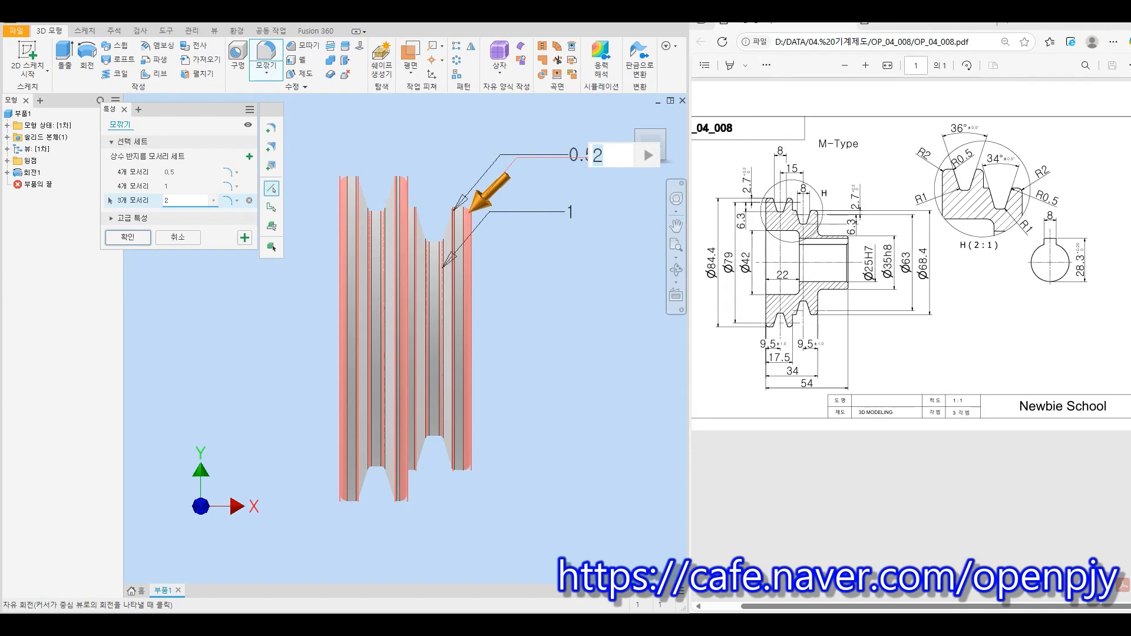
{"action": "key", "text": "Return"}
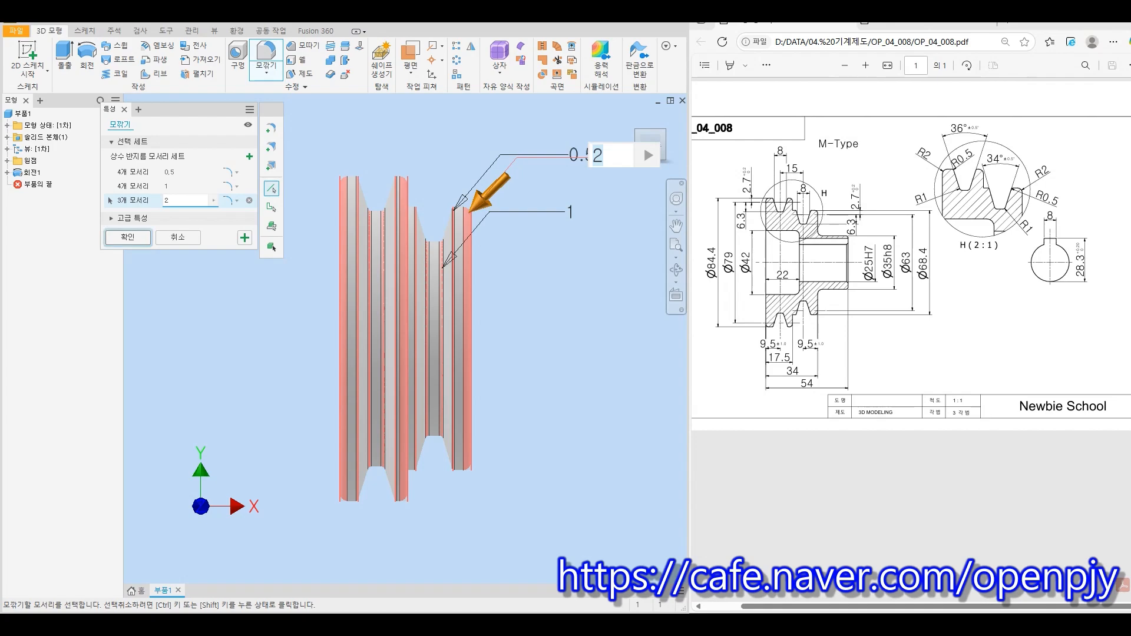
{"action": "mouse_move", "coordinate": [434, 333]}
{"action": "middle_mouse_down", "text": "shift"}
{"action": "mouse_move", "coordinate": [380, 351]}
{"action": "mouse_move", "coordinate": [396, 347]}
{"action": "middle_mouse_up", "text": "shift"}
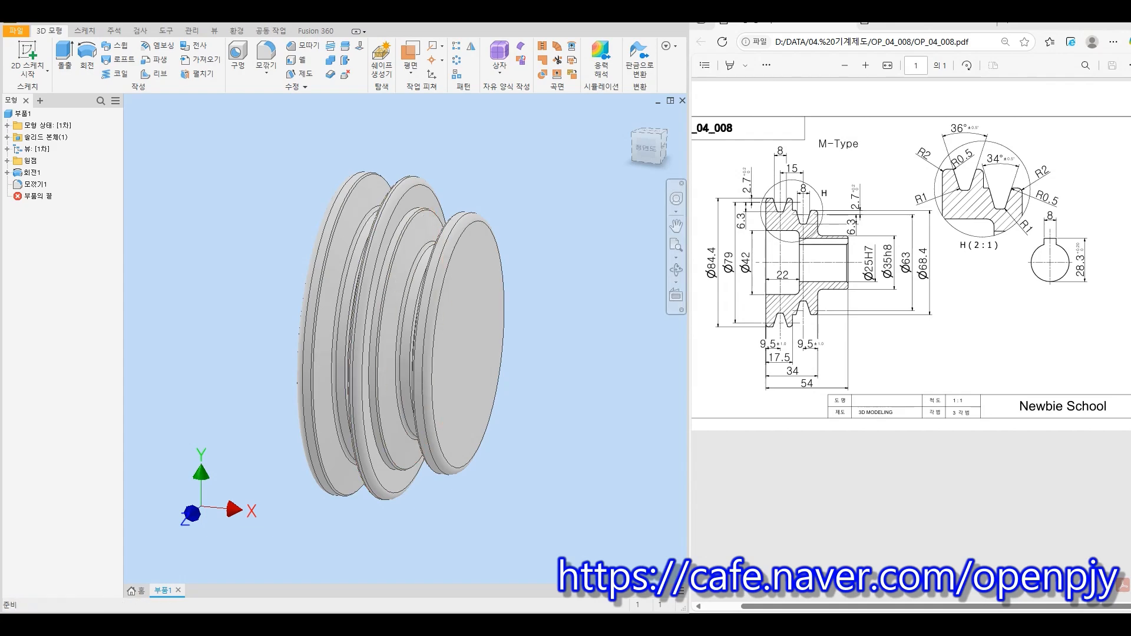
Sketch a 35 mm diameter circle centred on the small pulley's flat end face and finish the sketch
{"action": "key", "text": "s"}
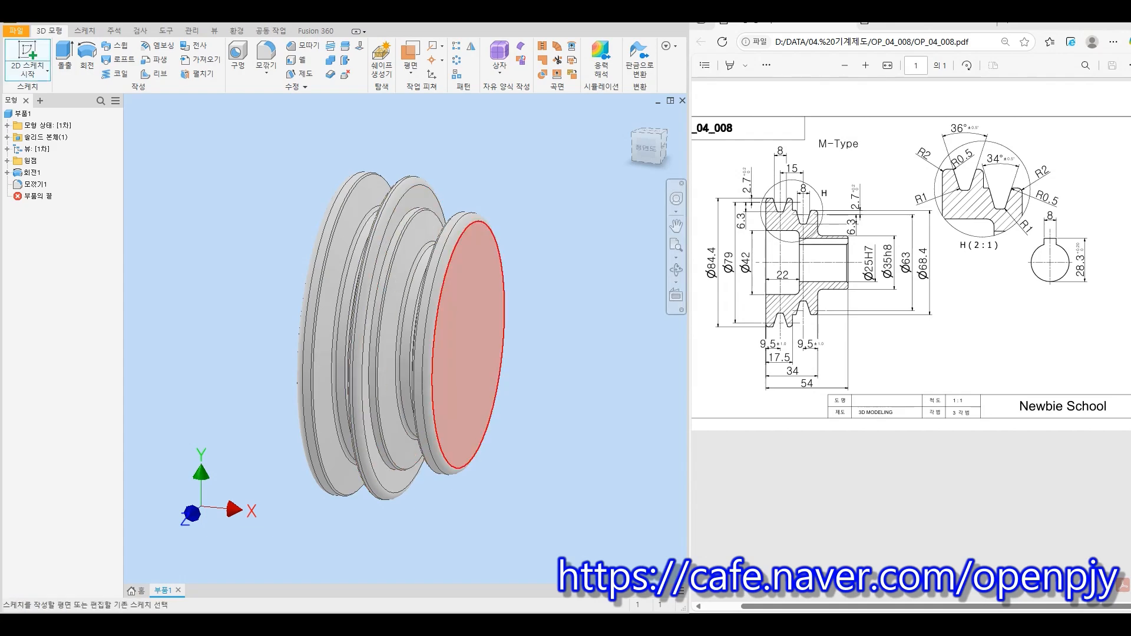
{"action": "left_click", "coordinate": [469, 344]}
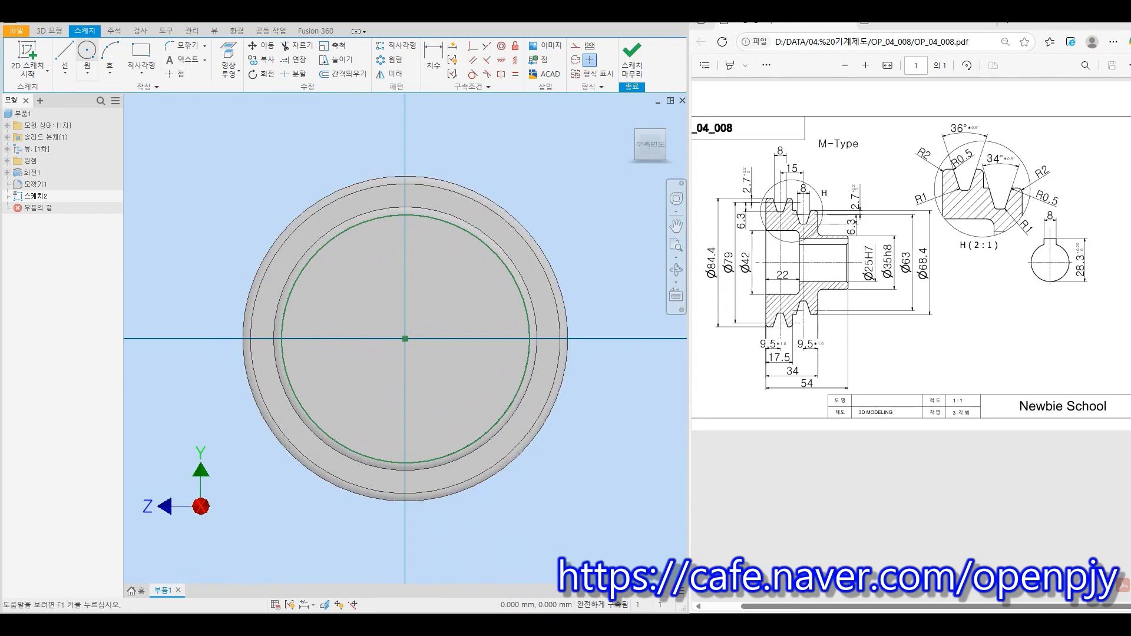
{"action": "left_click", "coordinate": [88, 52]}
{"action": "left_click", "coordinate": [405, 339]}
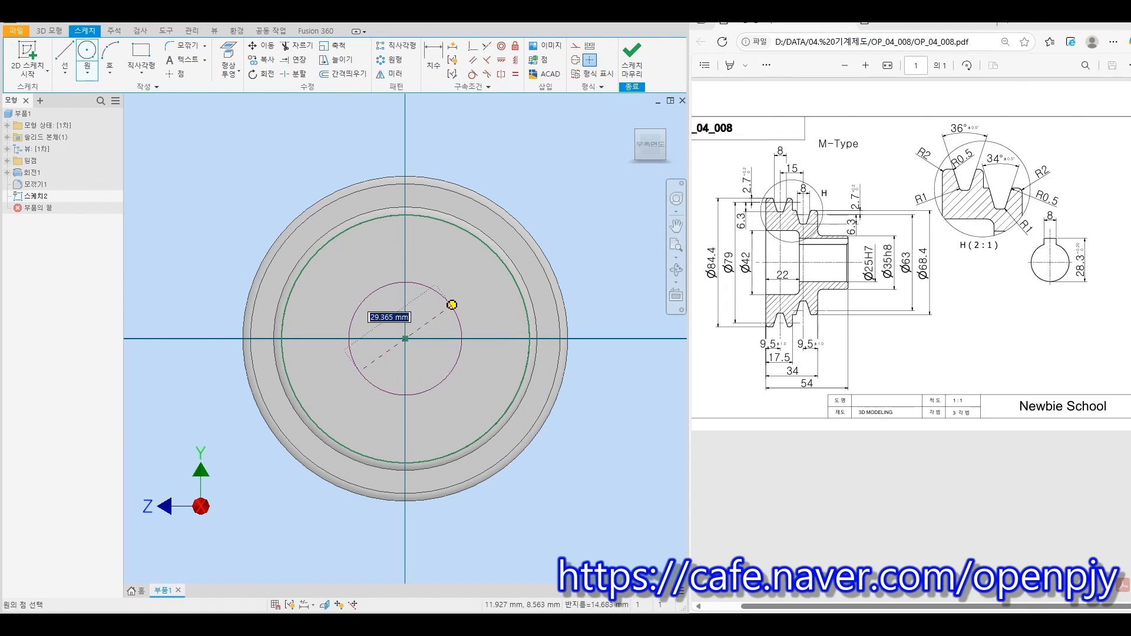
{"action": "type", "text": "35"}
{"action": "key", "text": "Return"}
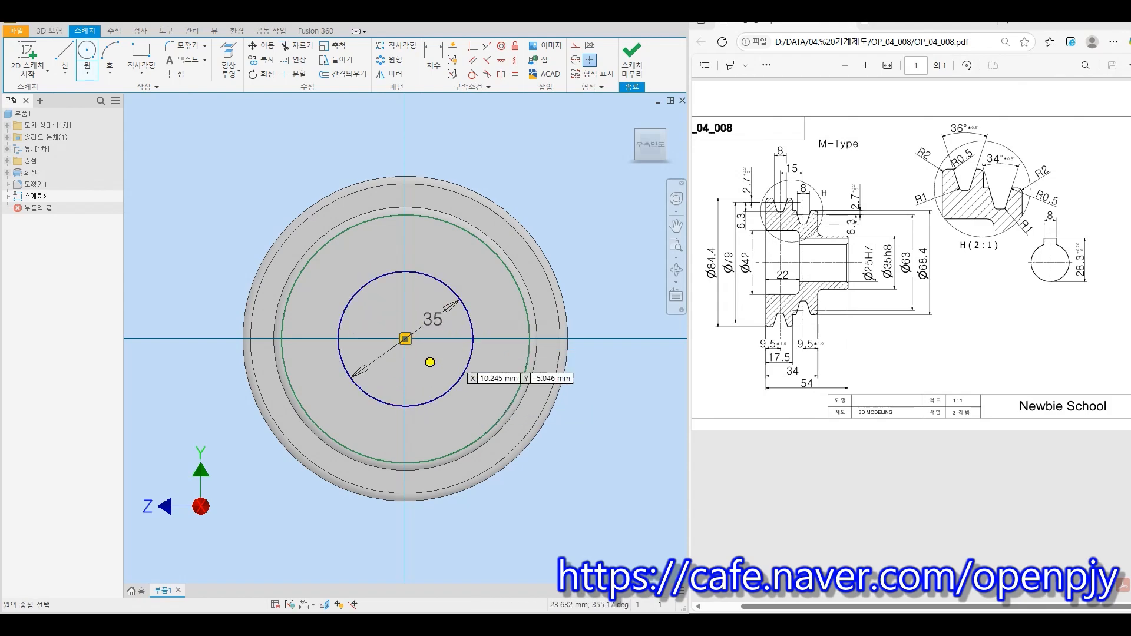
{"action": "left_click", "coordinate": [632, 56]}
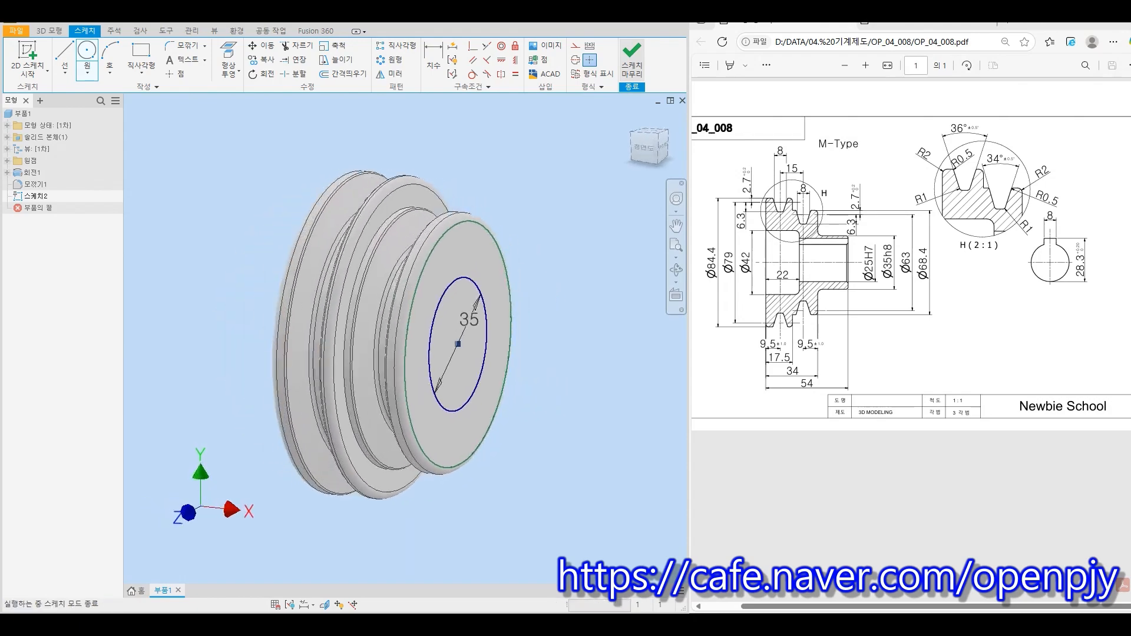
Extrude the 35 mm circle outward by 54-34 mm to form the hub
{"action": "left_click", "coordinate": [64, 57]}
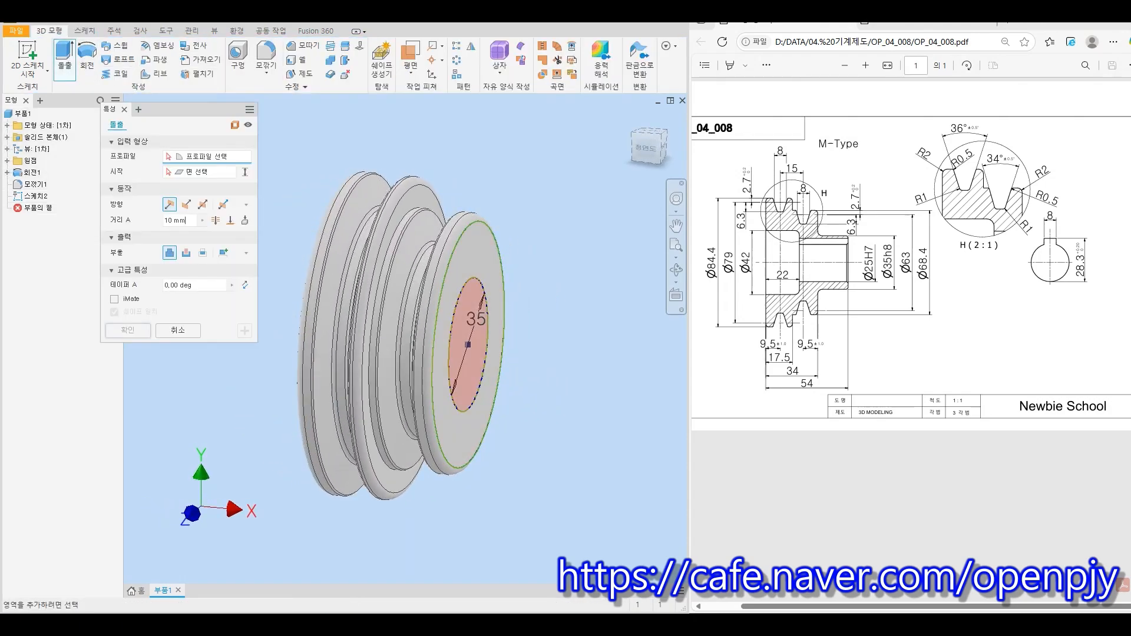
{"action": "left_click", "coordinate": [469, 357]}
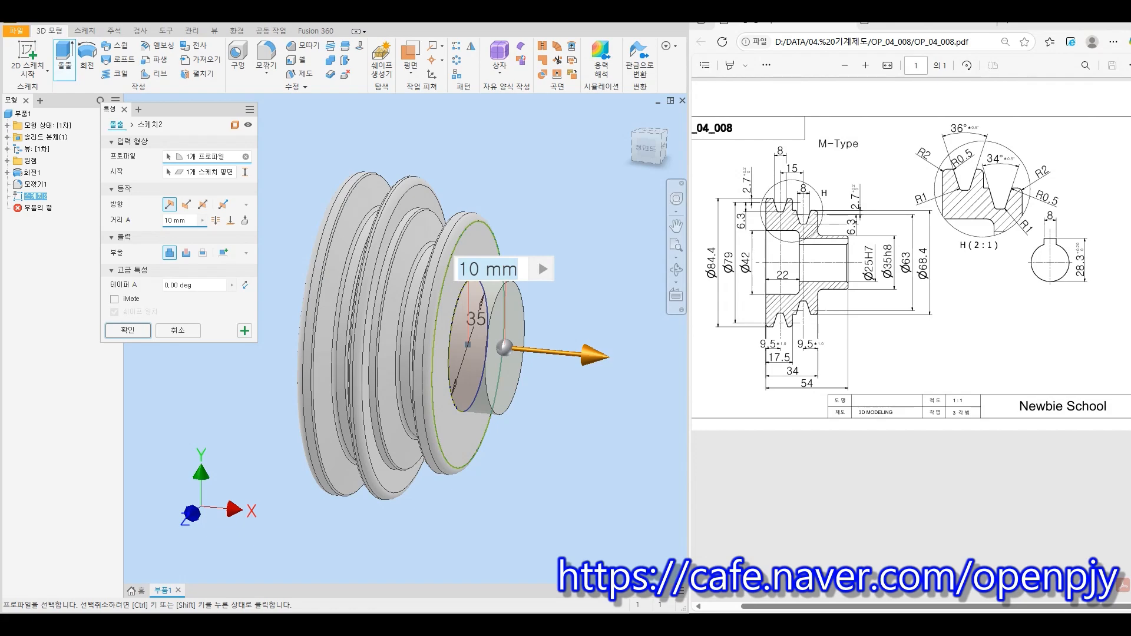
{"action": "left_click", "coordinate": [176, 220]}
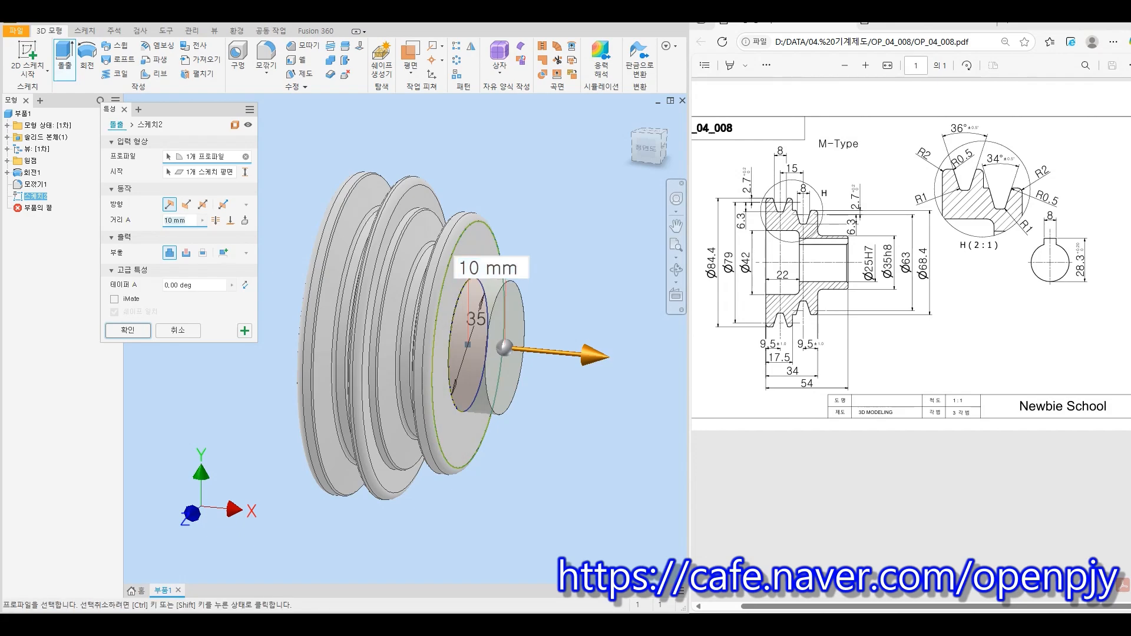
{"action": "type", "text": "54-"}
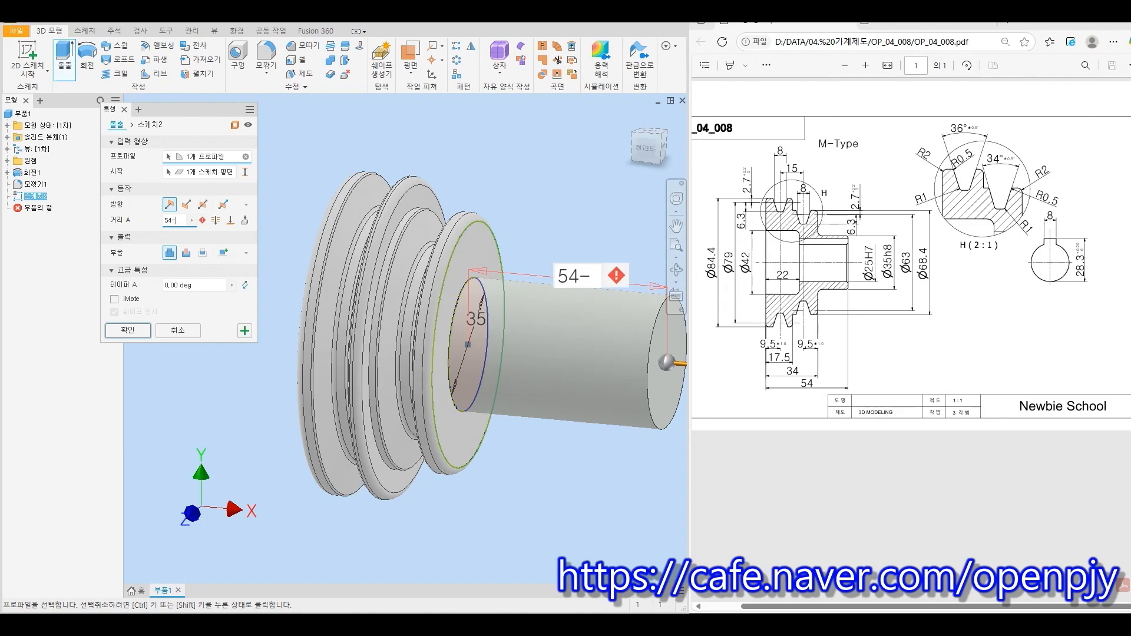
{"action": "type", "text": "34"}
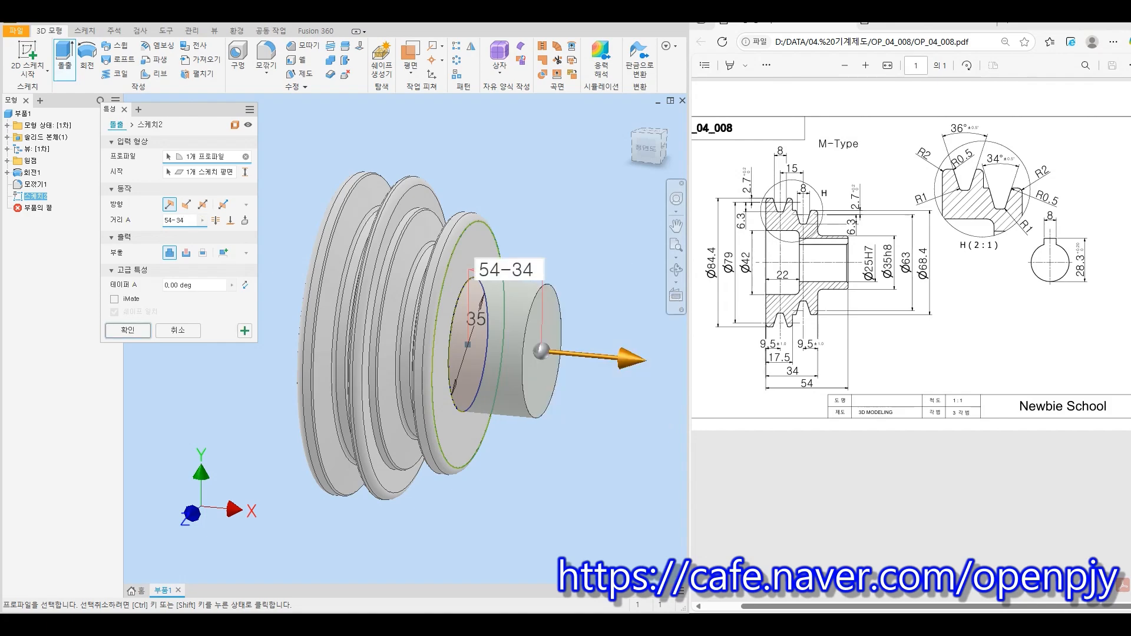
{"action": "key", "text": "Return"}
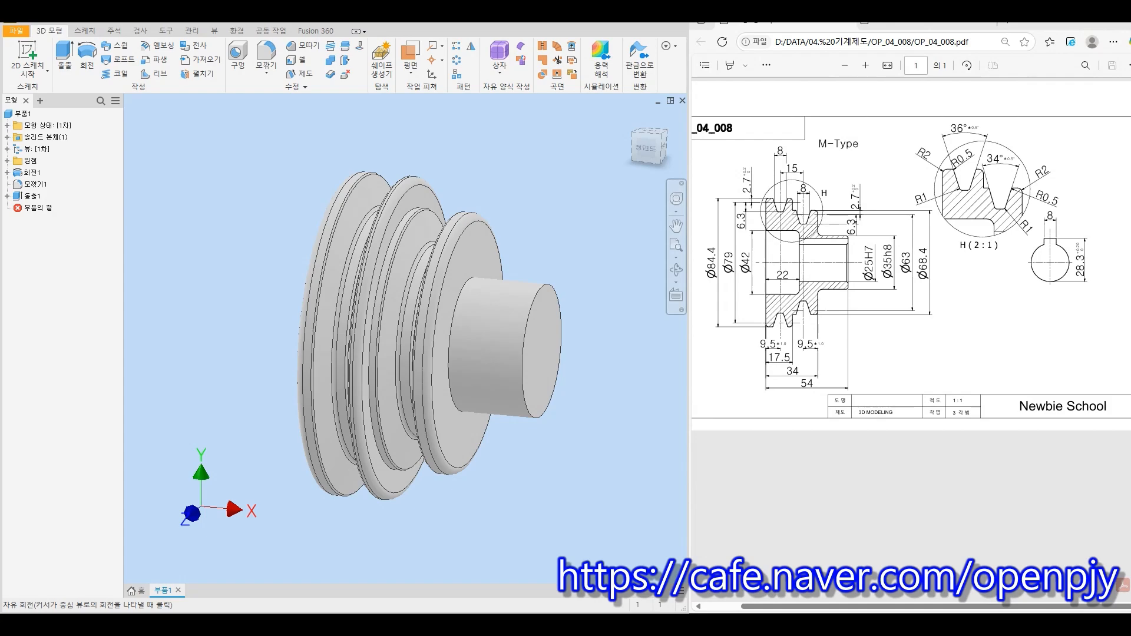
Create a through-all spotface hole concentric on the large pulley's outer face, with 42 mm spotface diameter, 22 mm depth and 25 mm bore
{"action": "mouse_move", "coordinate": [442, 342]}
{"action": "middle_mouse_down", "text": "shift"}
{"action": "mouse_move", "coordinate": [525, 363]}
{"action": "mouse_move", "coordinate": [502, 350]}
{"action": "middle_mouse_up", "text": "shift"}
{"action": "key", "text": "h"}
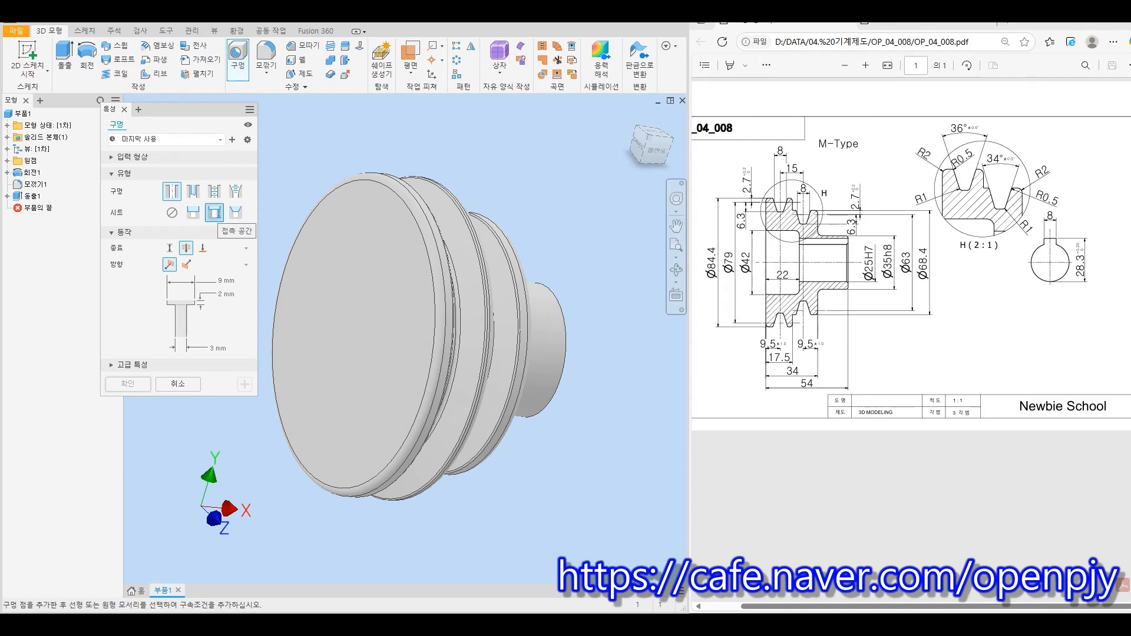
{"action": "left_click", "coordinate": [223, 281]}
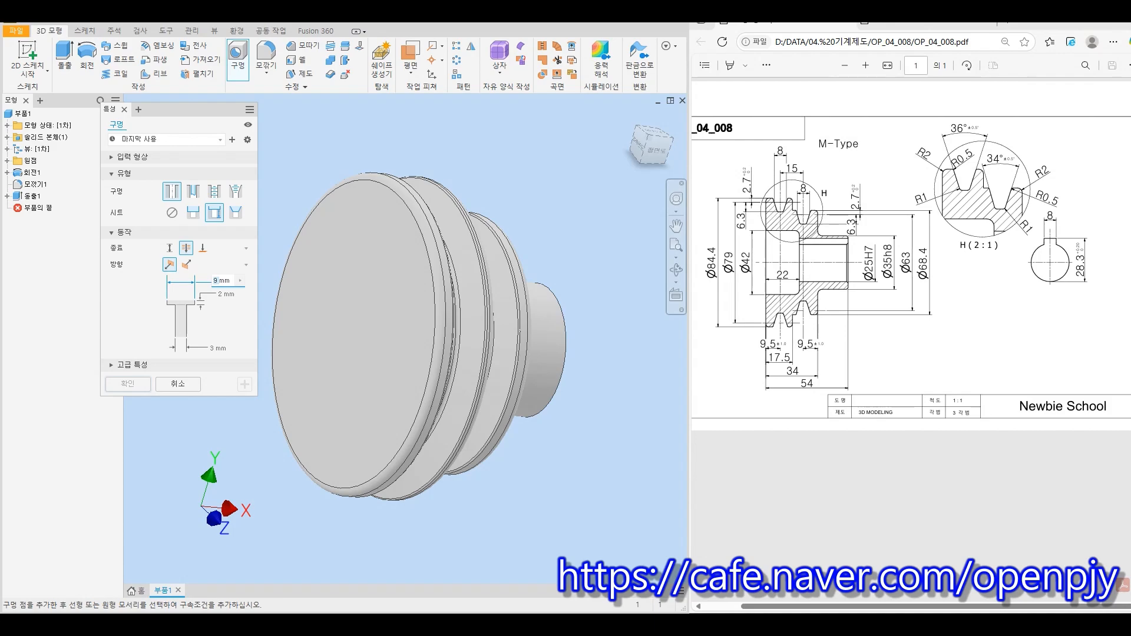
{"action": "type", "text": "42"}
{"action": "key", "text": "Tab"}
{"action": "type", "text": "22"}
{"action": "key", "text": "Tab"}
{"action": "type", "text": "25"}
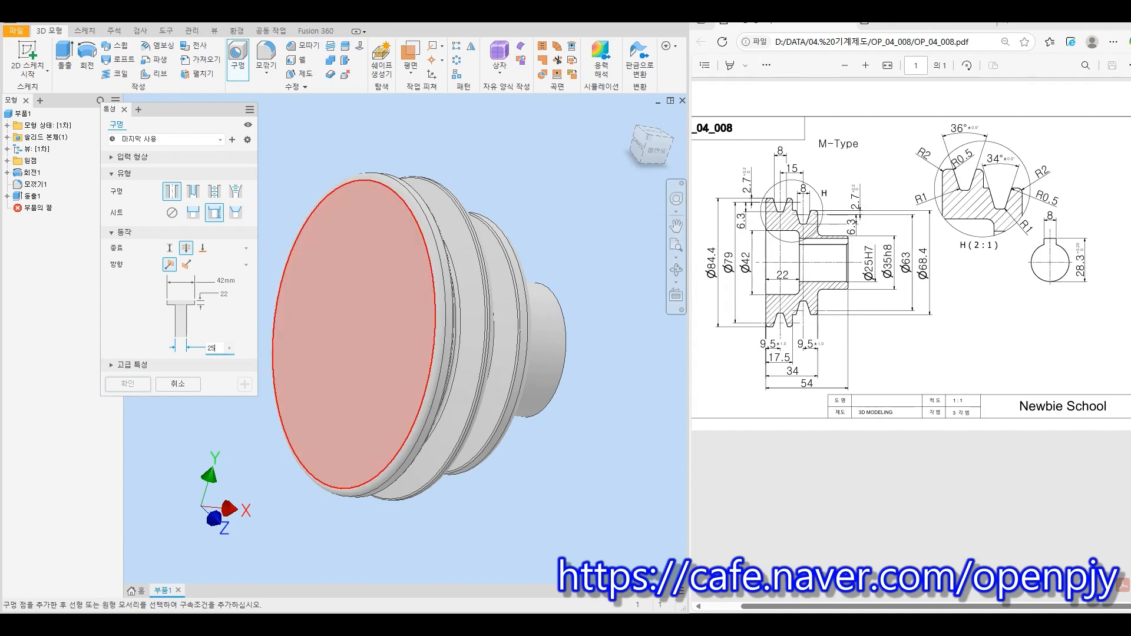
{"action": "left_click", "coordinate": [352, 293]}
{"action": "left_click", "coordinate": [435, 294]}
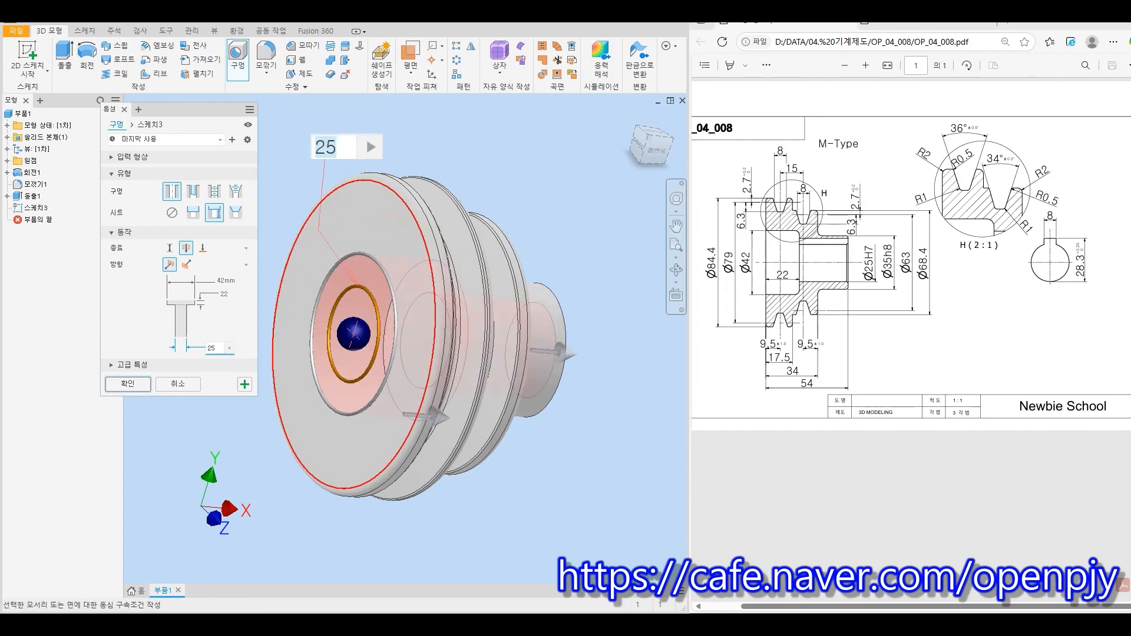
{"action": "key", "text": "Return"}
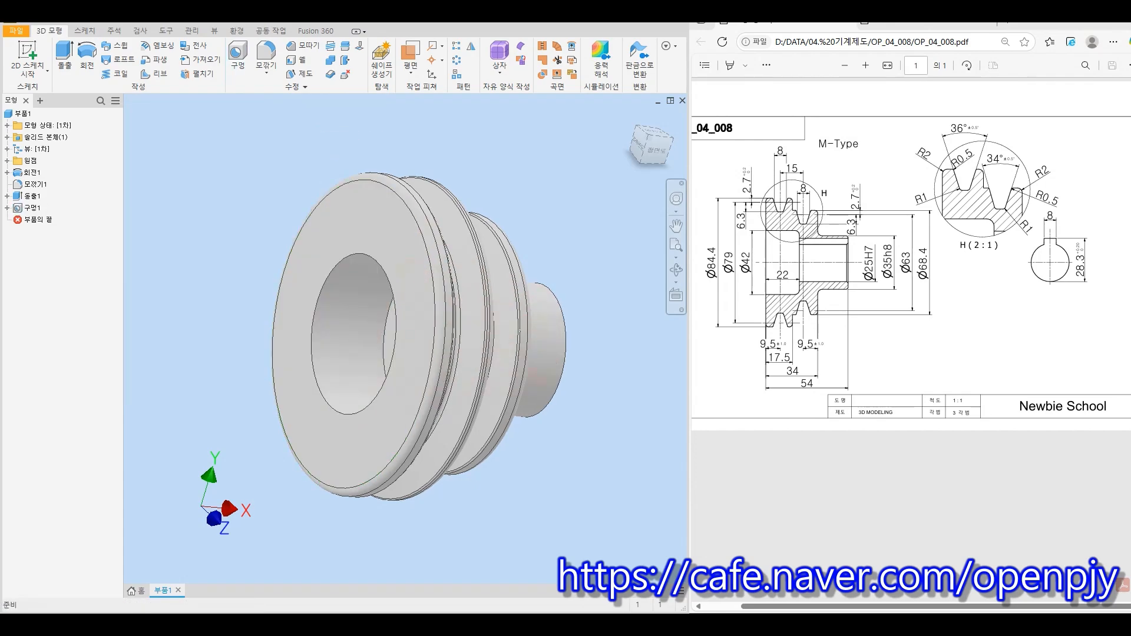
Orient the part isometrically with the hub in front and Z up, and set this as the home view with Fit to View
{"action": "middle_click_drag", "start_coordinate": [424, 318], "coordinate": [345, 326], "text": "shift"}
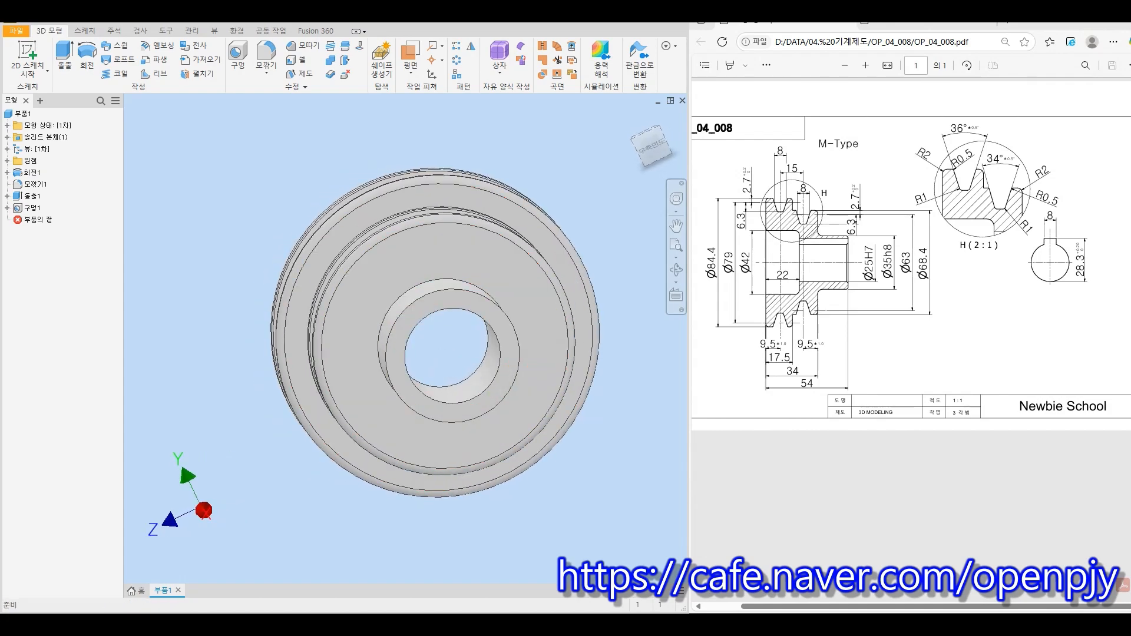
{"action": "left_click", "coordinate": [632, 118]}
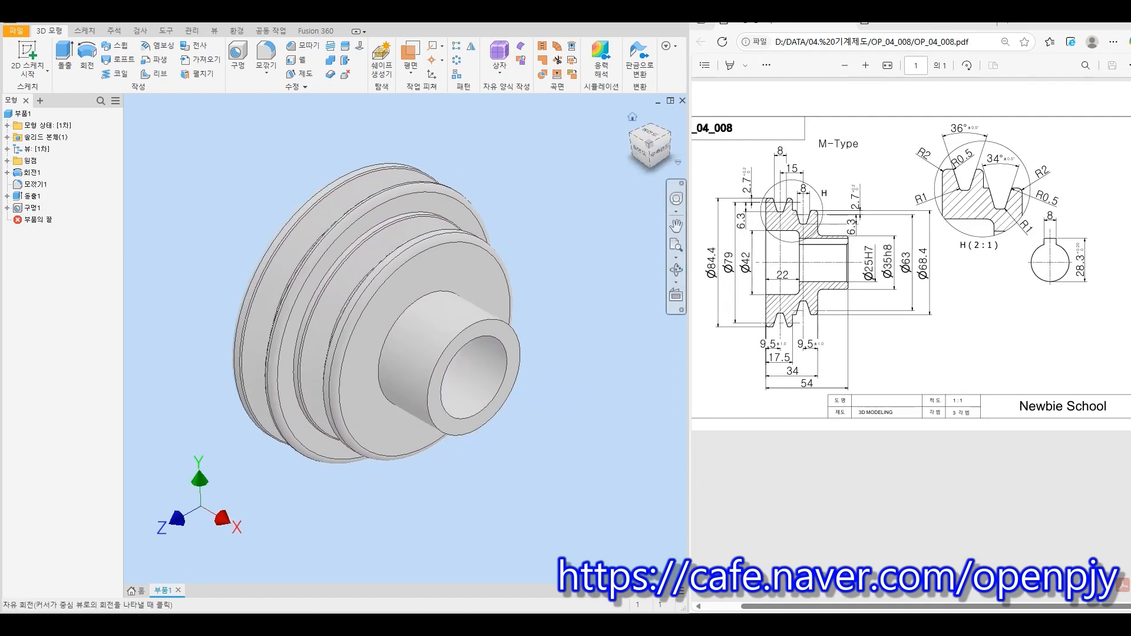
{"action": "mouse_move", "coordinate": [389, 312]}
{"action": "middle_mouse_down", "text": "shift"}
{"action": "mouse_move", "coordinate": [477, 345]}
{"action": "mouse_move", "coordinate": [407, 265]}
{"action": "mouse_move", "coordinate": [394, 300]}
{"action": "middle_mouse_up", "text": "shift"}
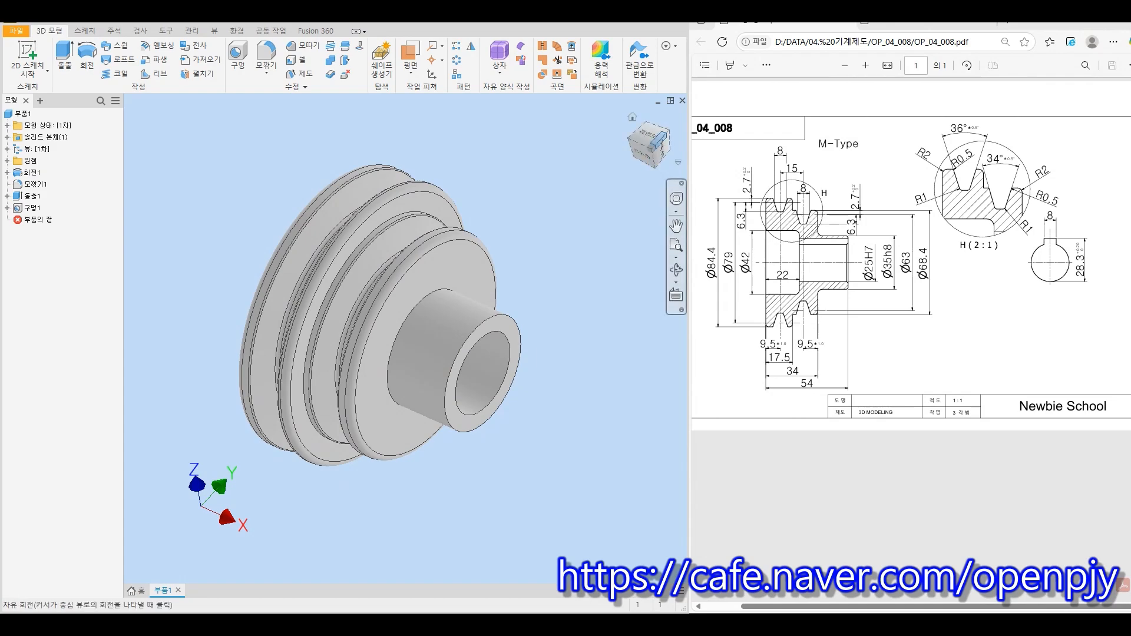
{"action": "left_click", "coordinate": [653, 146]}
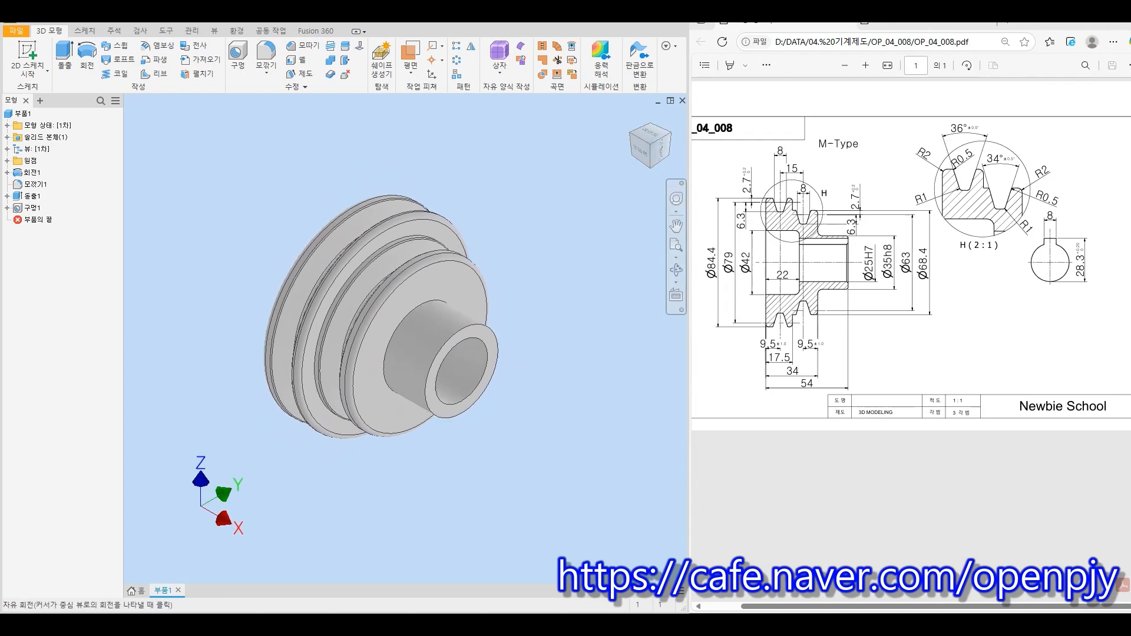
{"action": "right_click", "coordinate": [650, 145]}
{"action": "mouse_move", "coordinate": [705, 219]}
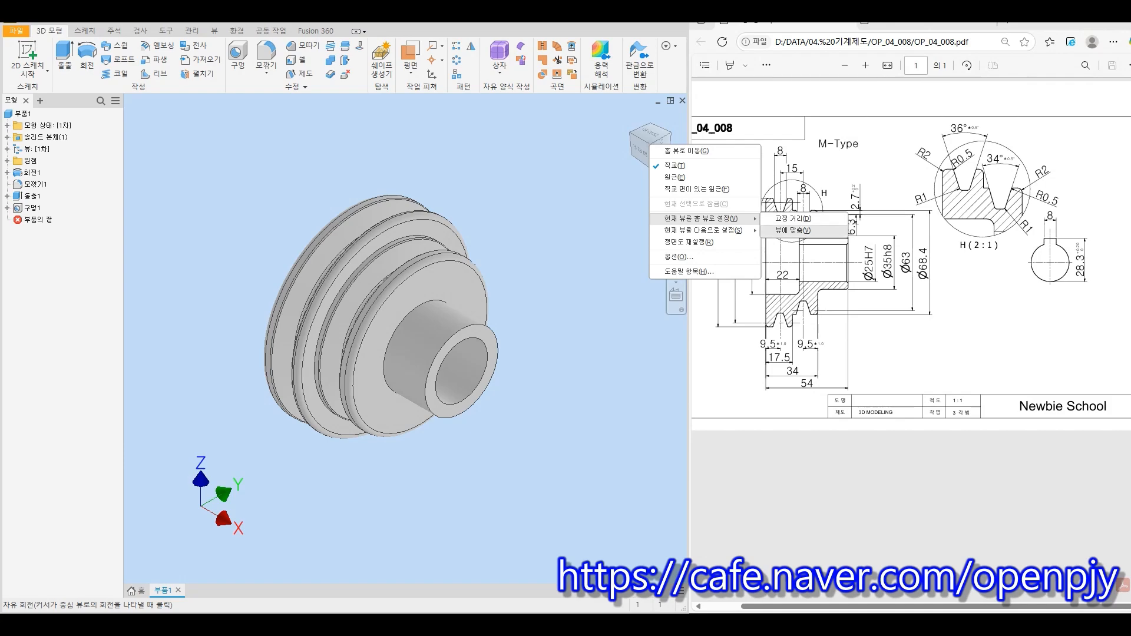
{"action": "left_click", "coordinate": [792, 231]}
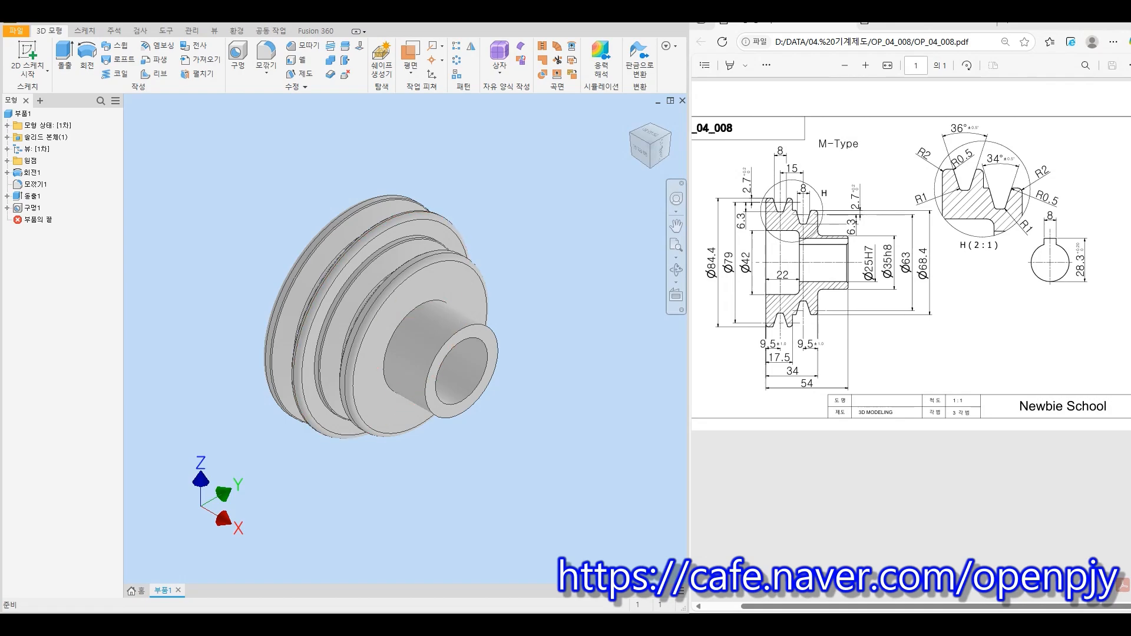
Start a sketch on the hub's end face and draw a keyway rectangle about 5.7 mm wide across the top of the bore
{"action": "left_click", "coordinate": [28, 56]}
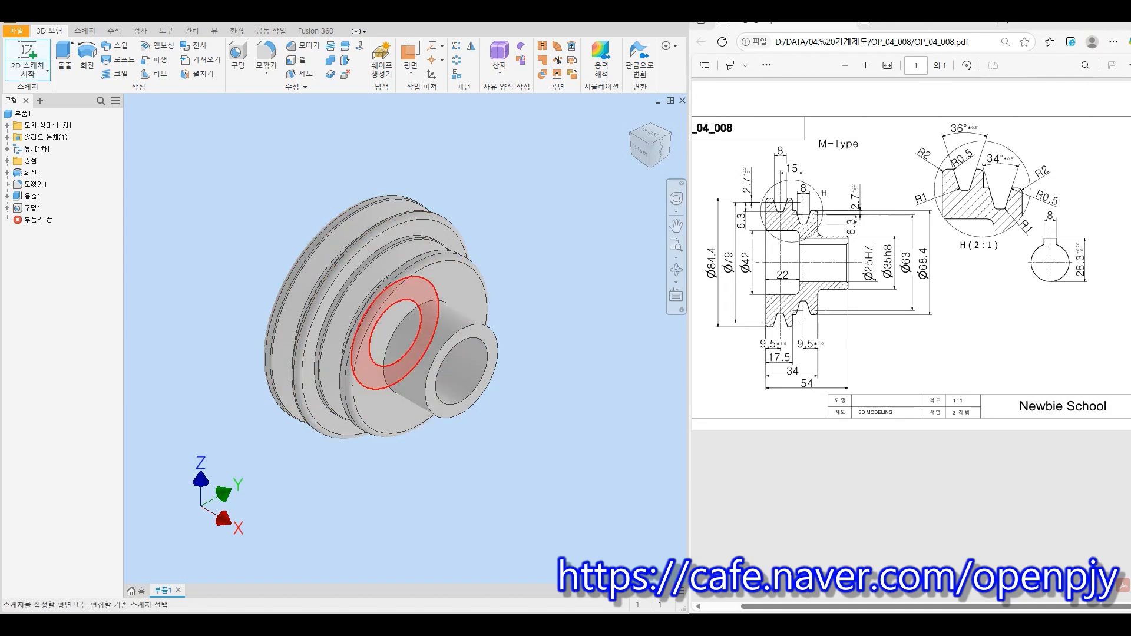
{"action": "left_click", "coordinate": [431, 358]}
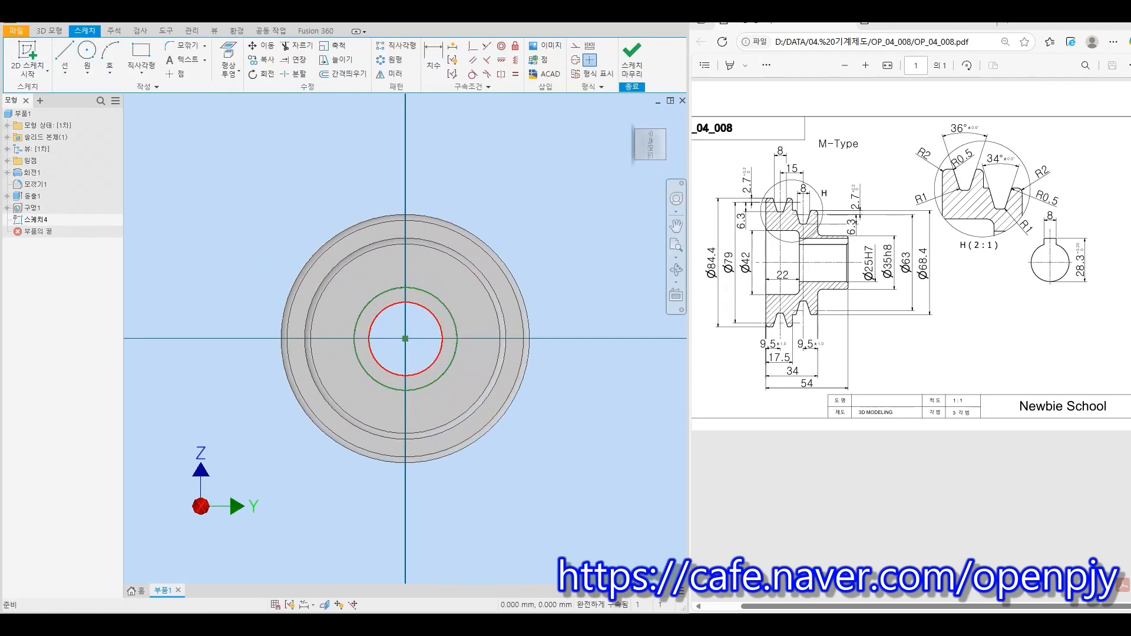
{"action": "scroll", "coordinate": [412, 316], "scroll_direction": "up", "scroll_amount": 5}
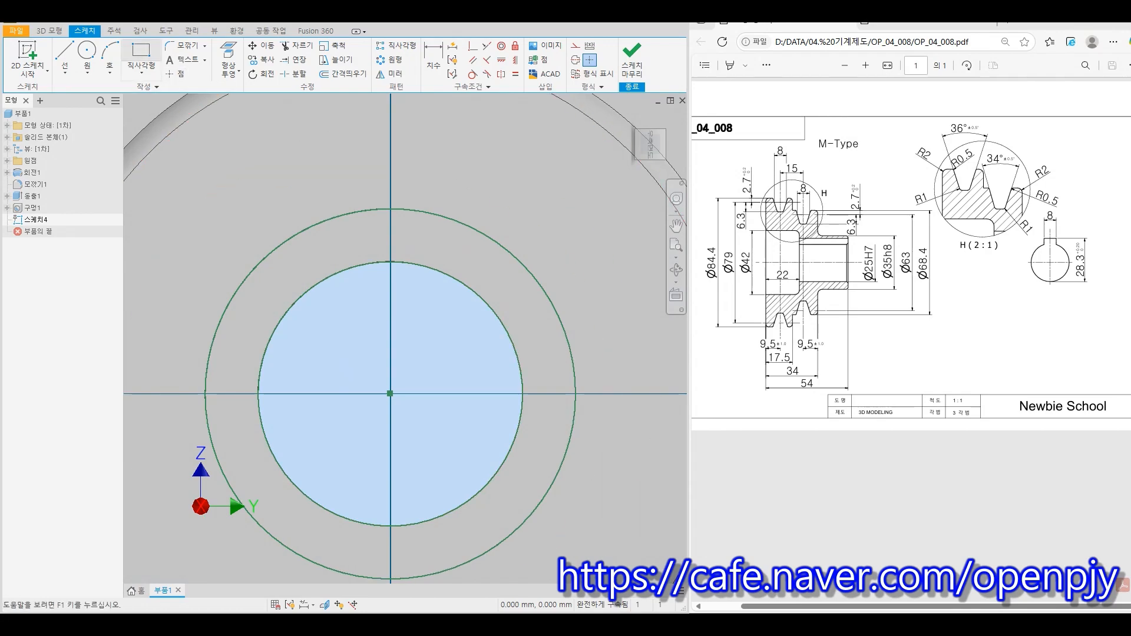
{"action": "left_click", "coordinate": [140, 55]}
{"action": "left_click", "coordinate": [362, 242]}
{"action": "left_click", "coordinate": [422, 318]}
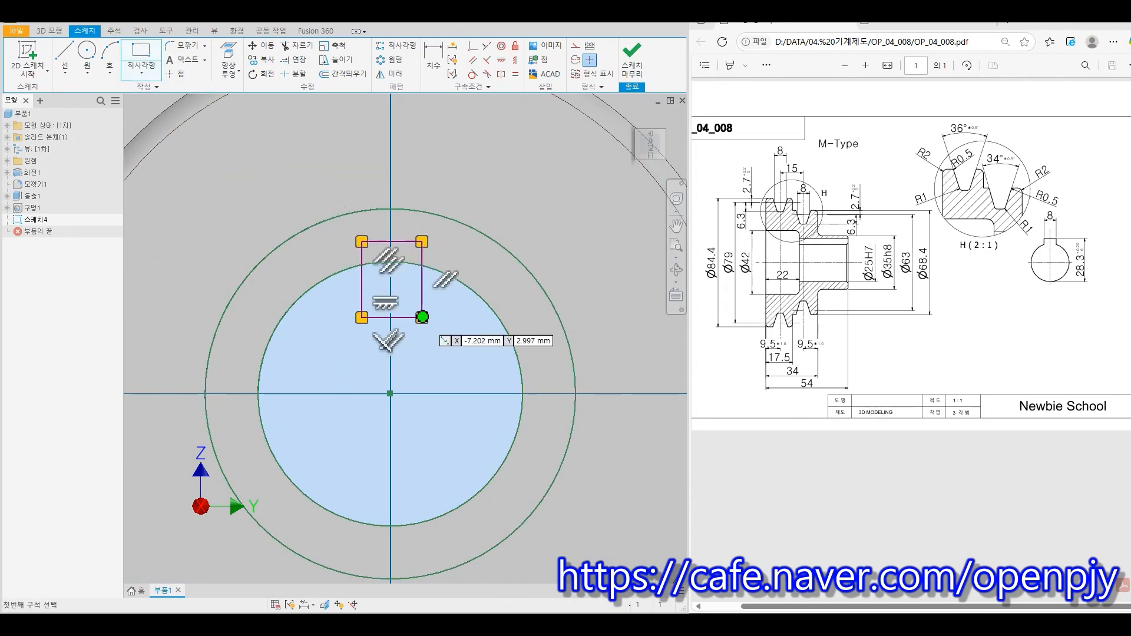
{"action": "key", "text": "Escape"}
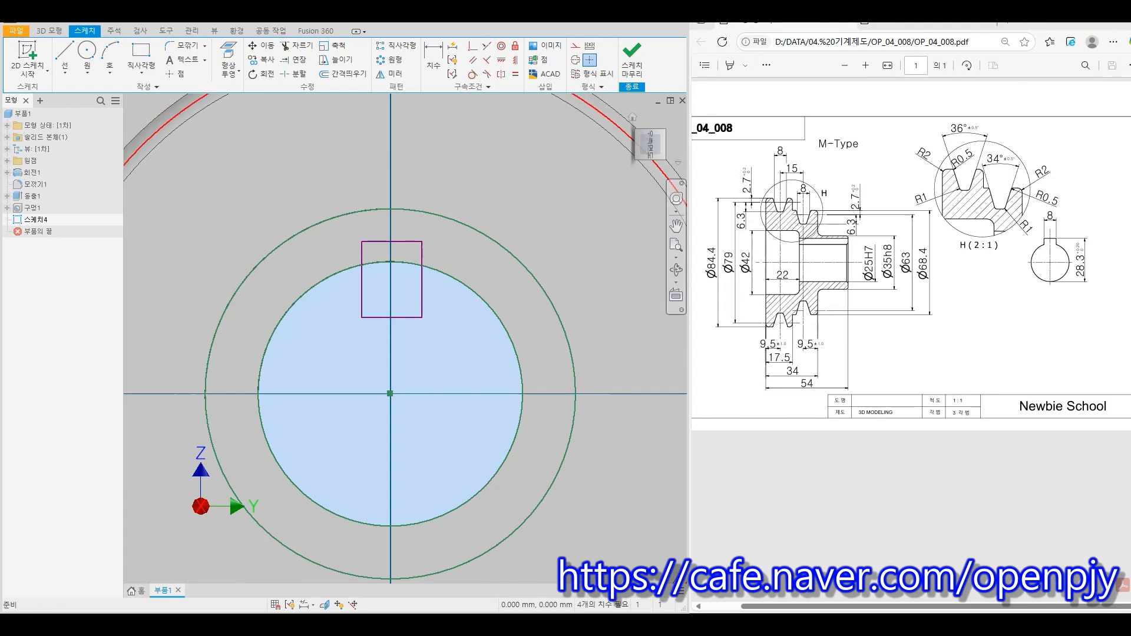
Dimension the keyway rectangle's width as 8 mm
{"action": "key", "text": "d"}
{"action": "left_click", "coordinate": [391, 242]}
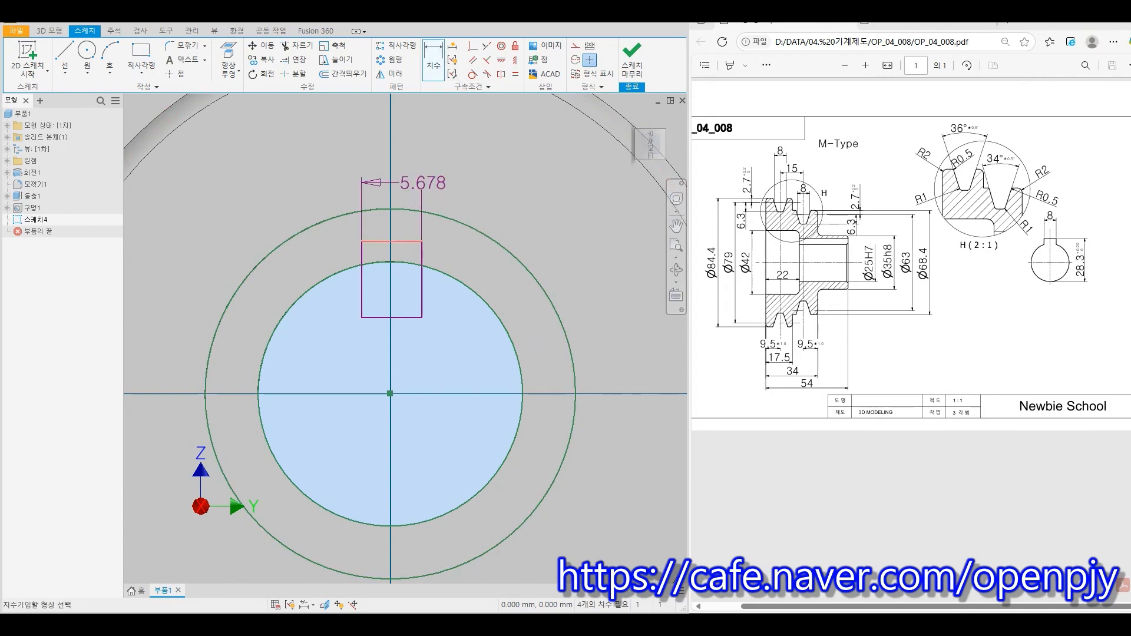
{"action": "left_click", "coordinate": [406, 177]}
{"action": "type", "text": "8"}
{"action": "key", "text": "Return"}
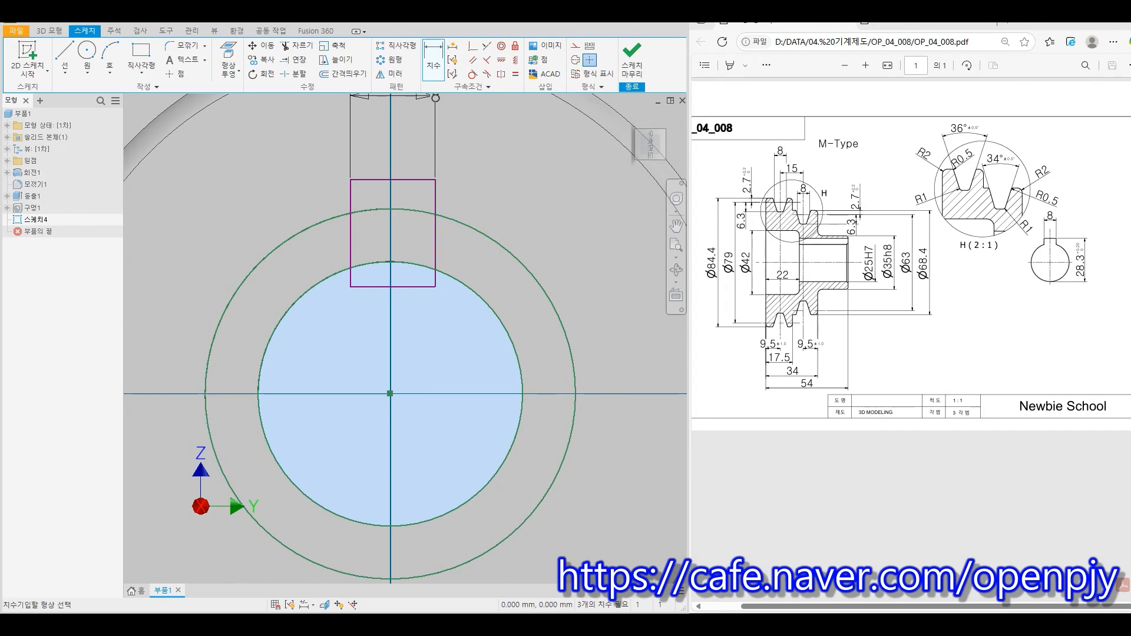
{"action": "key", "text": "Escape"}
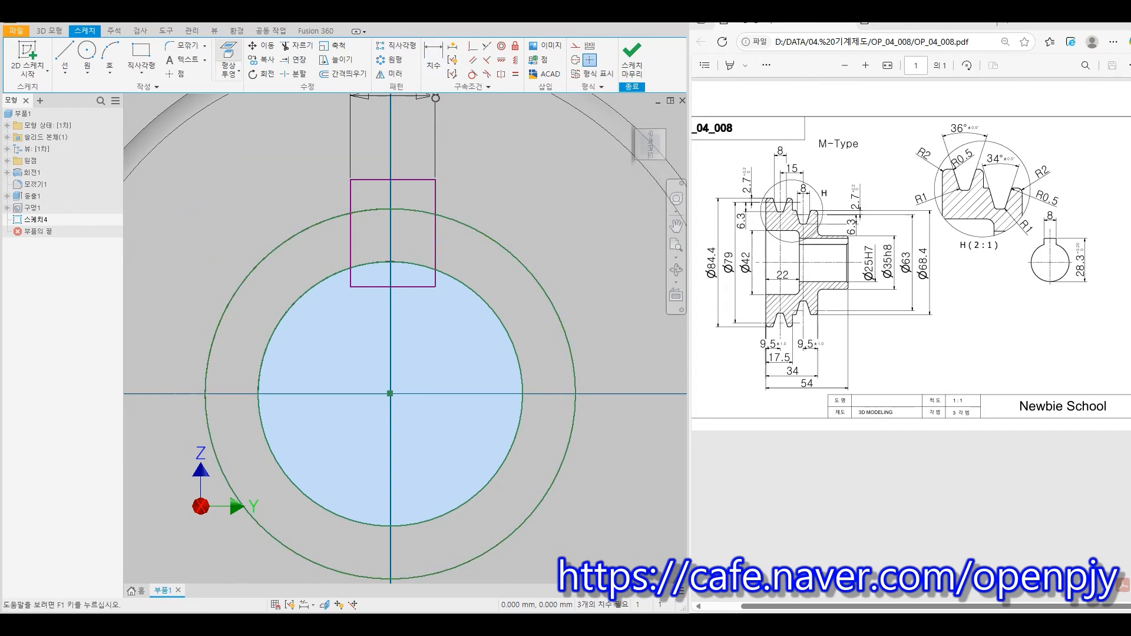
Project the bore edge into the sketch and dimension the keyway's top edge to the bore's far side as 28.3 mm
{"action": "left_click", "coordinate": [229, 59]}
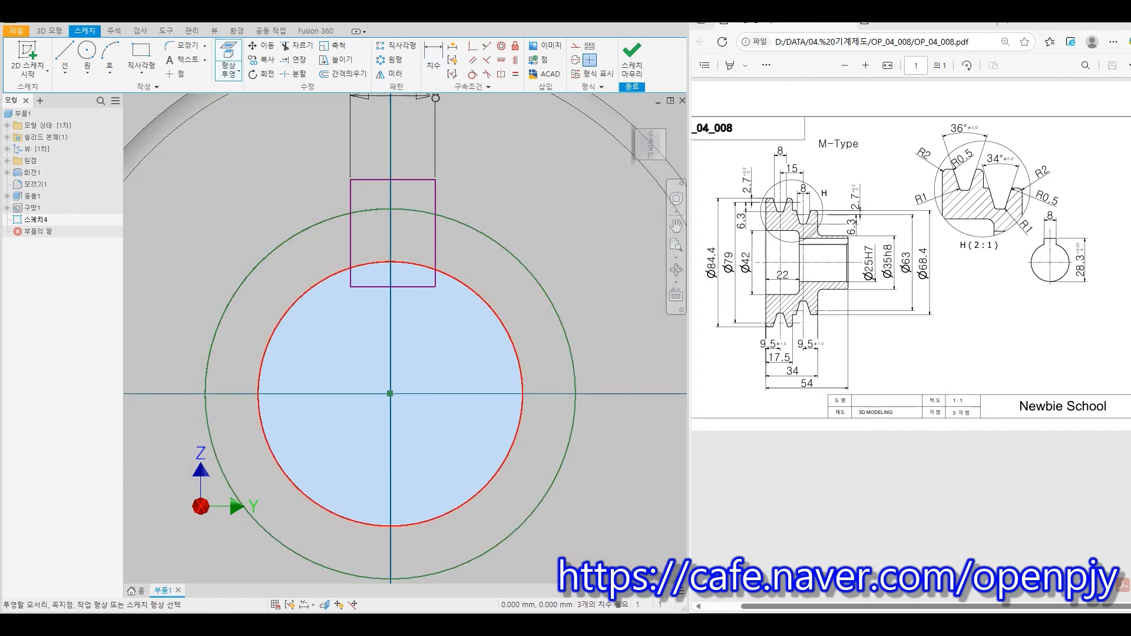
{"action": "left_click", "coordinate": [296, 300]}
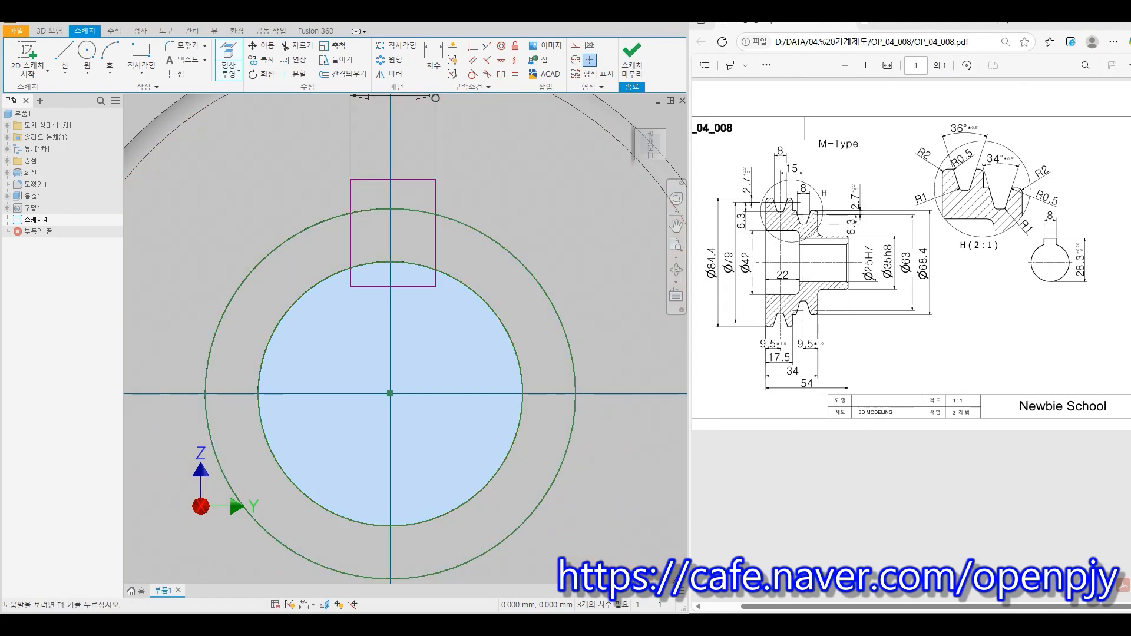
{"action": "key", "text": "d"}
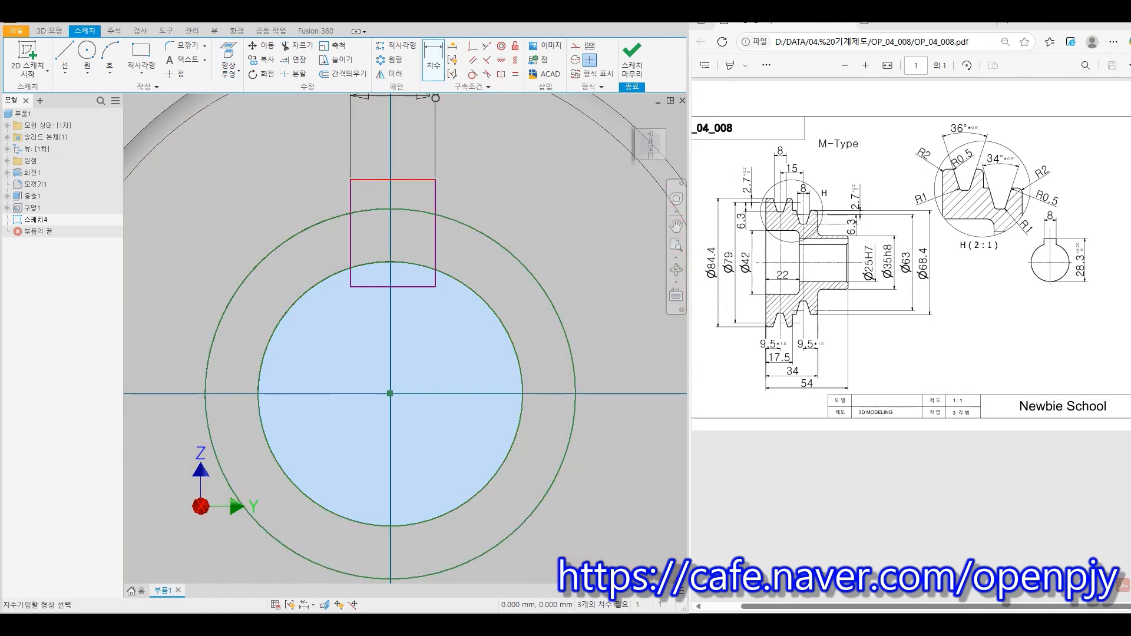
{"action": "left_click", "coordinate": [414, 180]}
{"action": "left_click", "coordinate": [407, 525]}
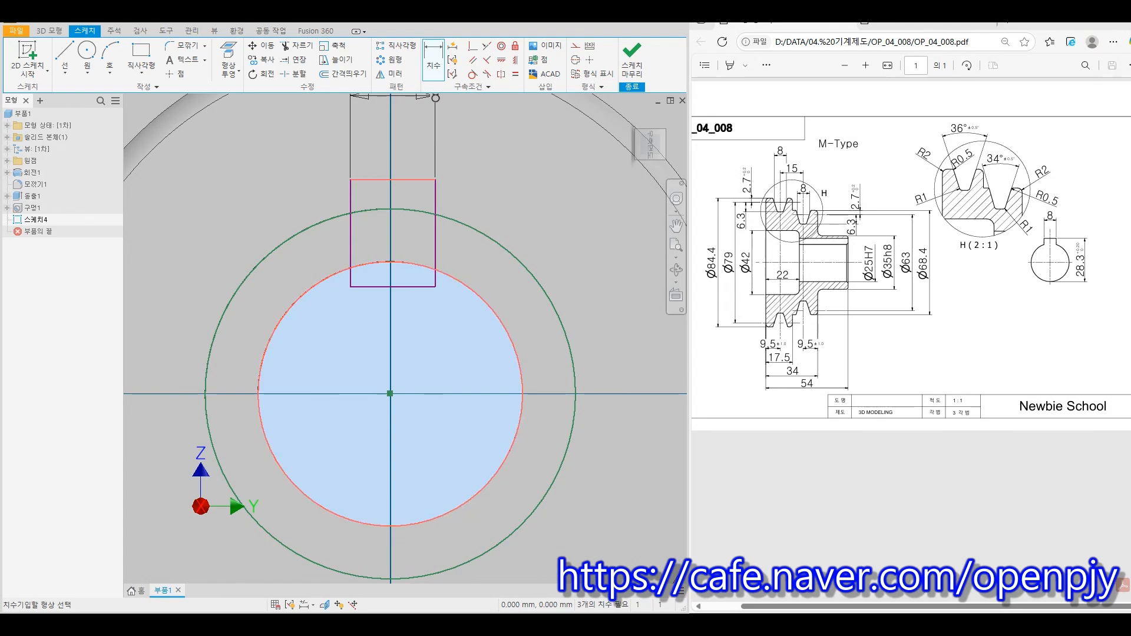
{"action": "left_click", "coordinate": [619, 354]}
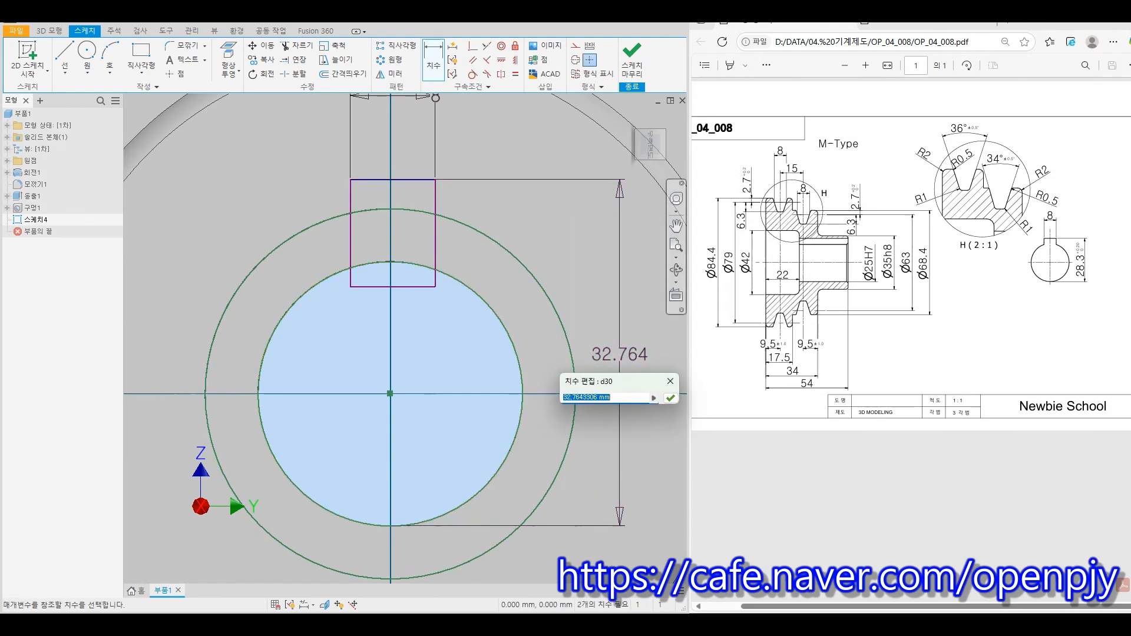
{"action": "type", "text": "28.3"}
{"action": "key", "text": "Return"}
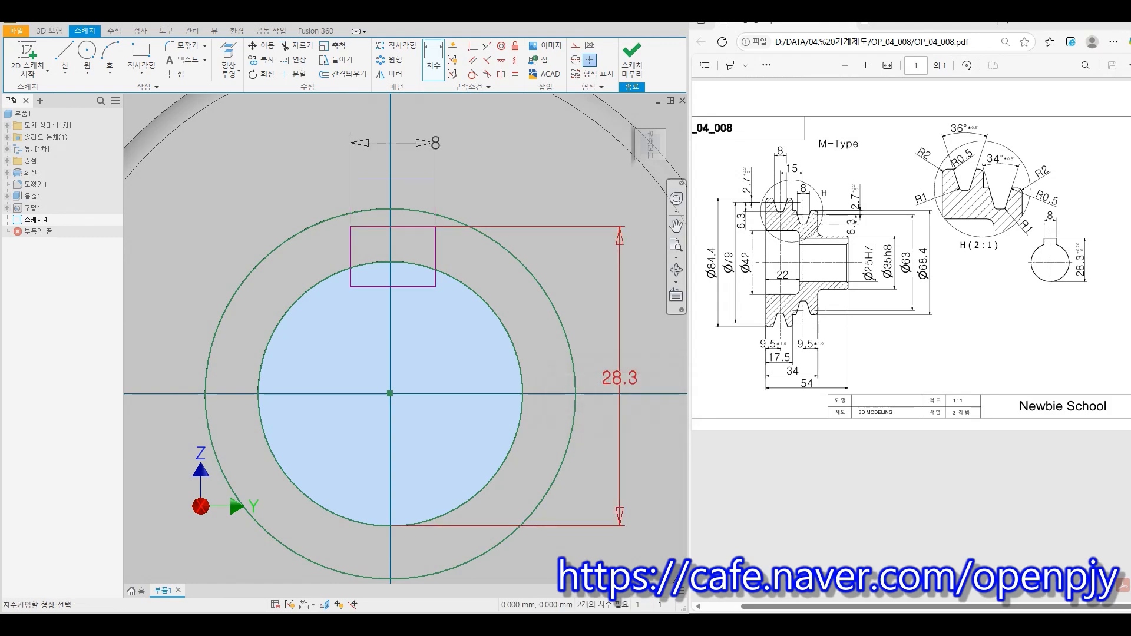
{"action": "key", "text": "Escape"}
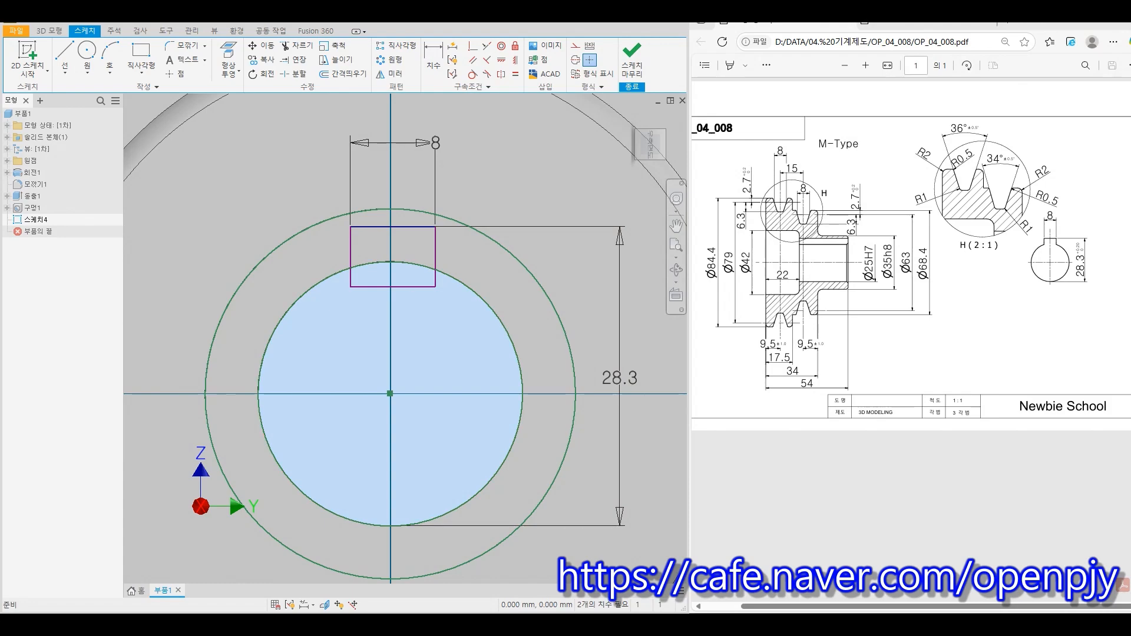
Constrain the midpoint of the keyway's top edge in line with the bore centre, and finish the sketch
{"action": "left_click", "coordinate": [516, 59]}
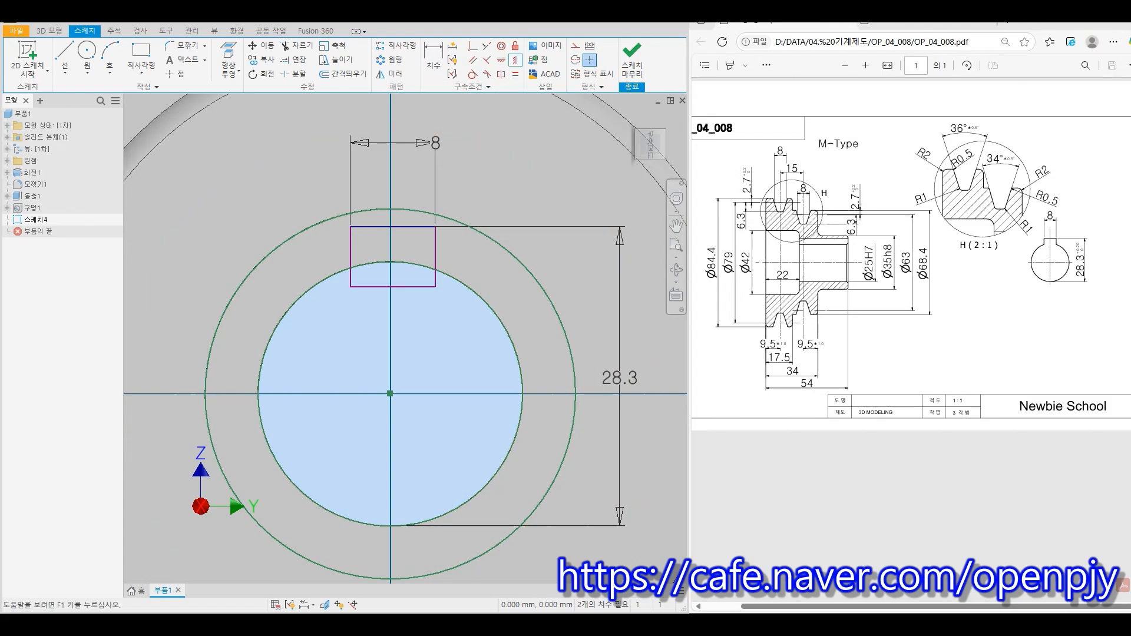
{"action": "left_click", "coordinate": [501, 60]}
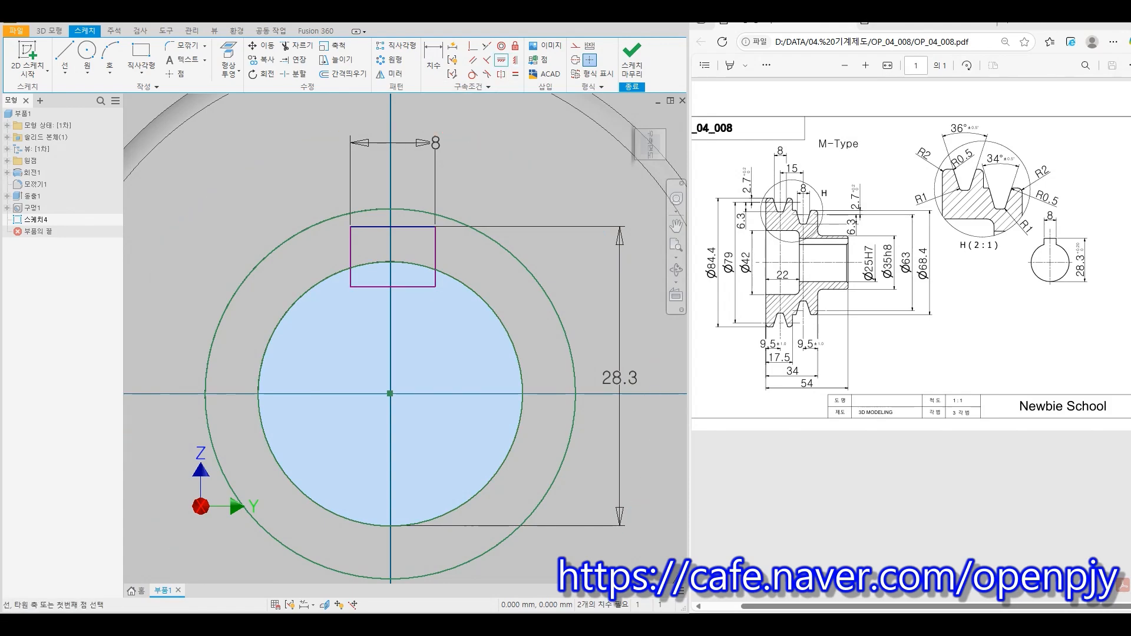
{"action": "left_click", "coordinate": [390, 394]}
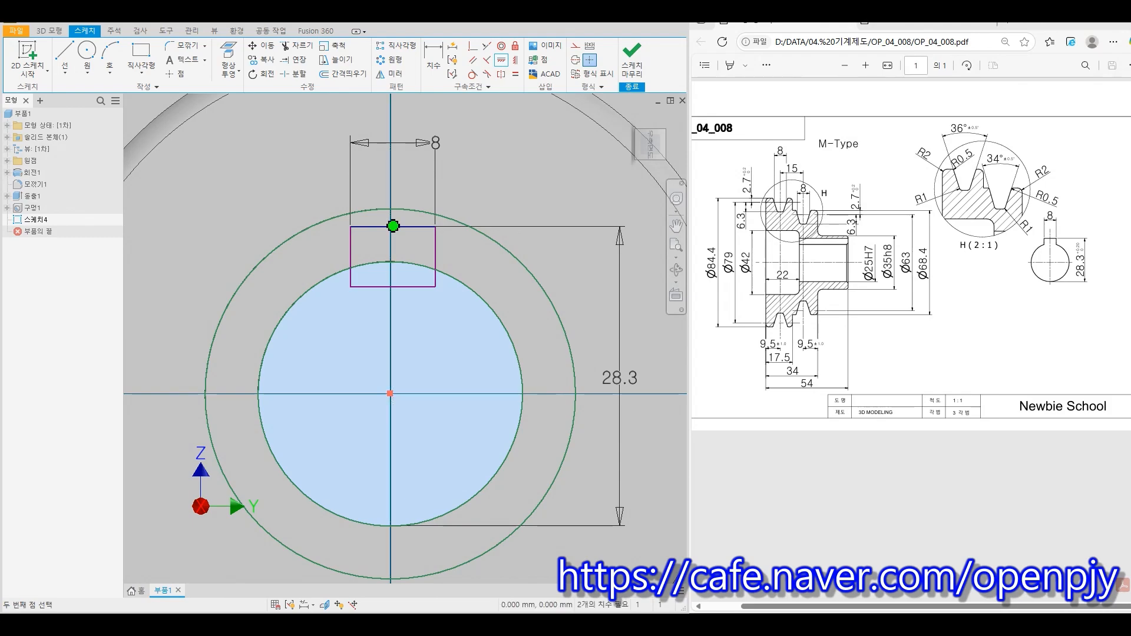
{"action": "left_click", "coordinate": [393, 226]}
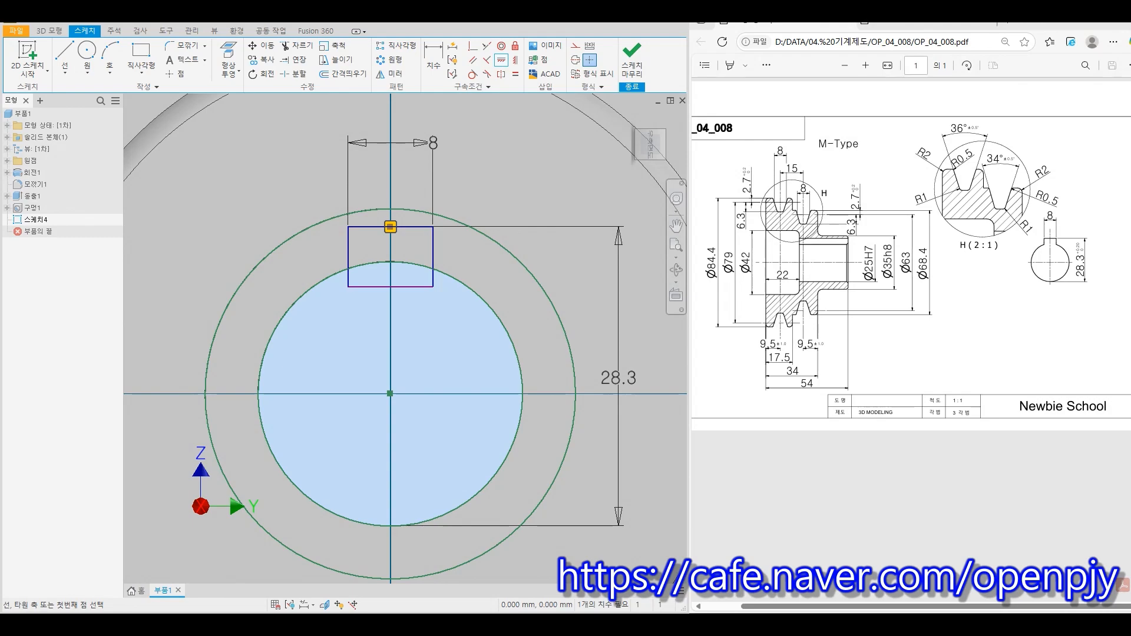
{"action": "key", "text": "Escape"}
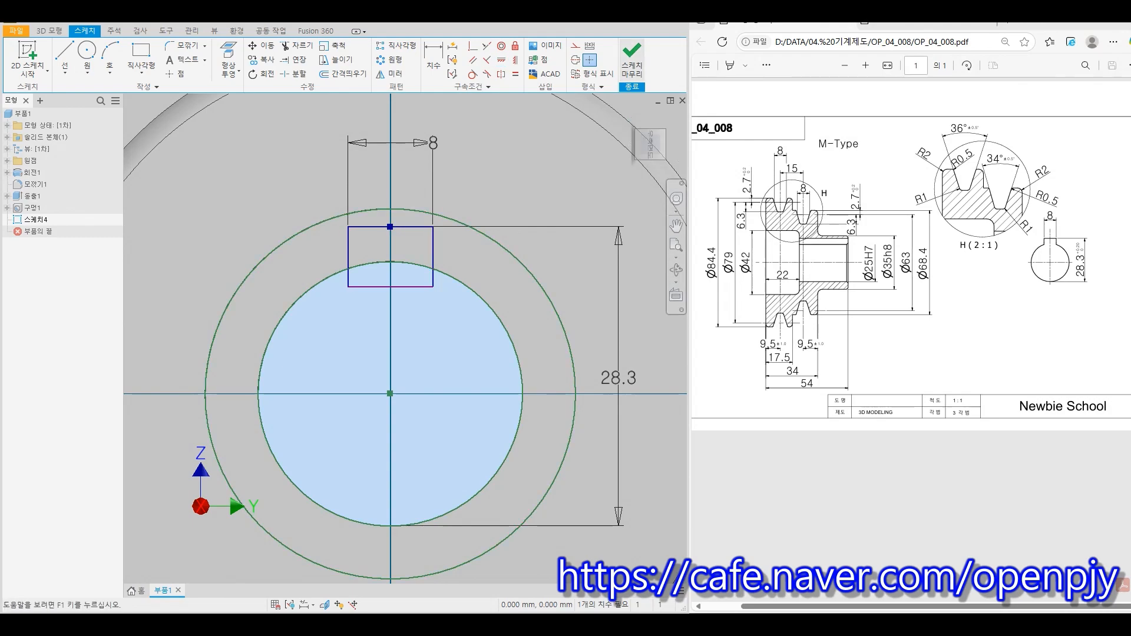
{"action": "left_click", "coordinate": [632, 59]}
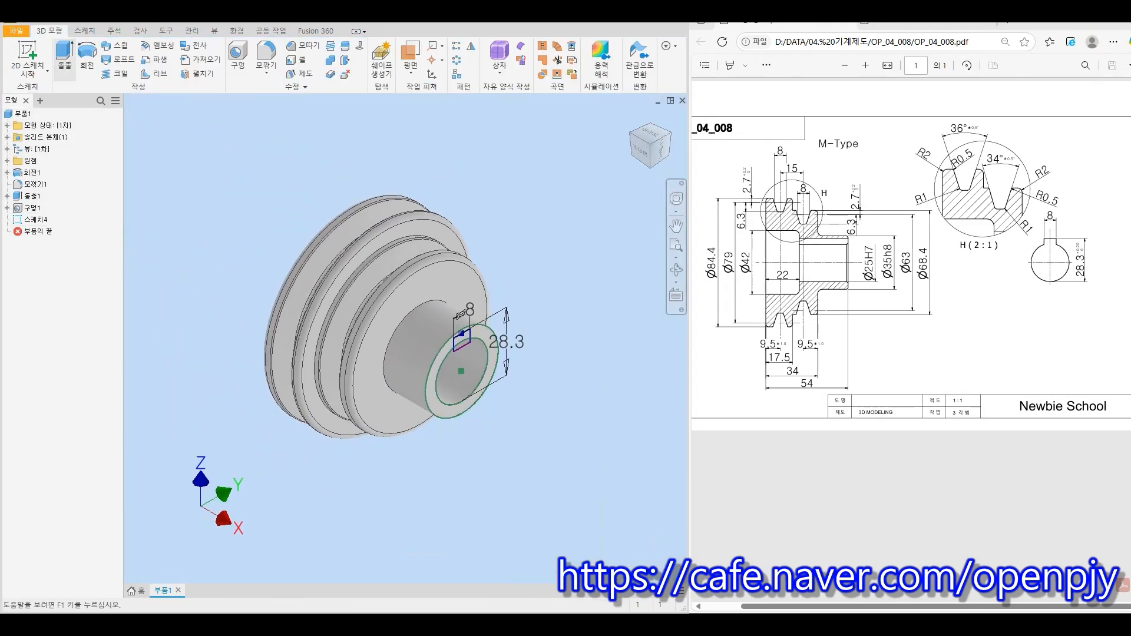
Extrude the keyway profile as a through-all cut into the part from the hub's end face
{"action": "left_click", "coordinate": [64, 57]}
{"action": "scroll", "coordinate": [457, 339], "scroll_direction": "up", "scroll_amount": 5}
{"action": "scroll", "coordinate": [474, 318], "scroll_direction": "up", "scroll_amount": 3}
{"action": "left_click", "coordinate": [495, 299]}
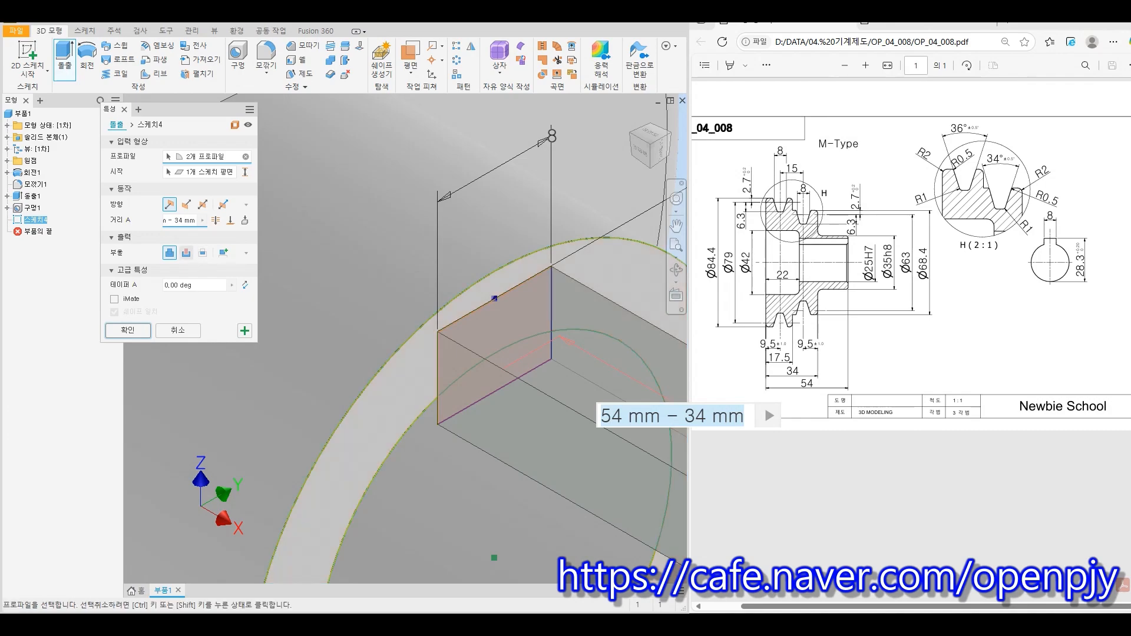
{"action": "left_click", "coordinate": [186, 204]}
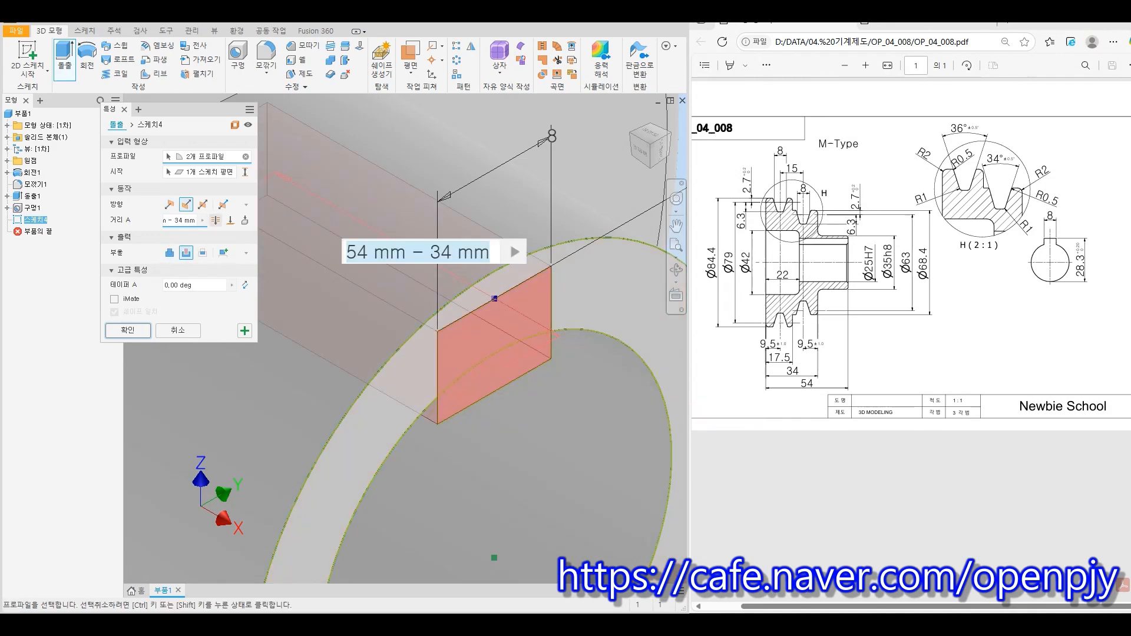
{"action": "left_click", "coordinate": [216, 221]}
{"action": "scroll", "coordinate": [512, 294], "scroll_direction": "down", "scroll_amount": 6}
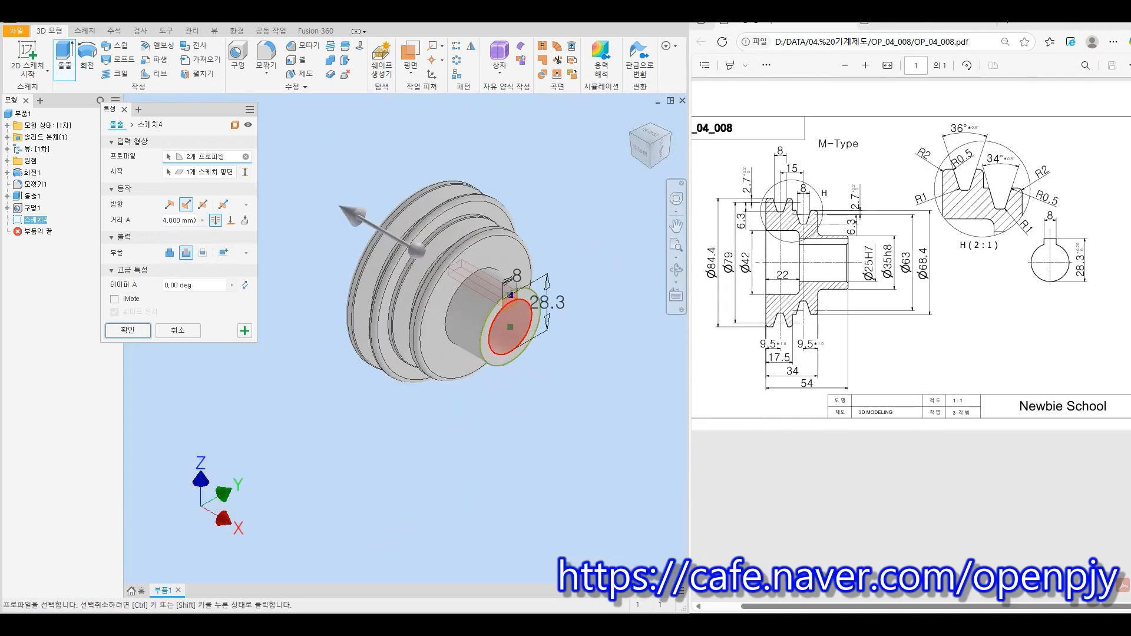
{"action": "left_click", "coordinate": [128, 331]}
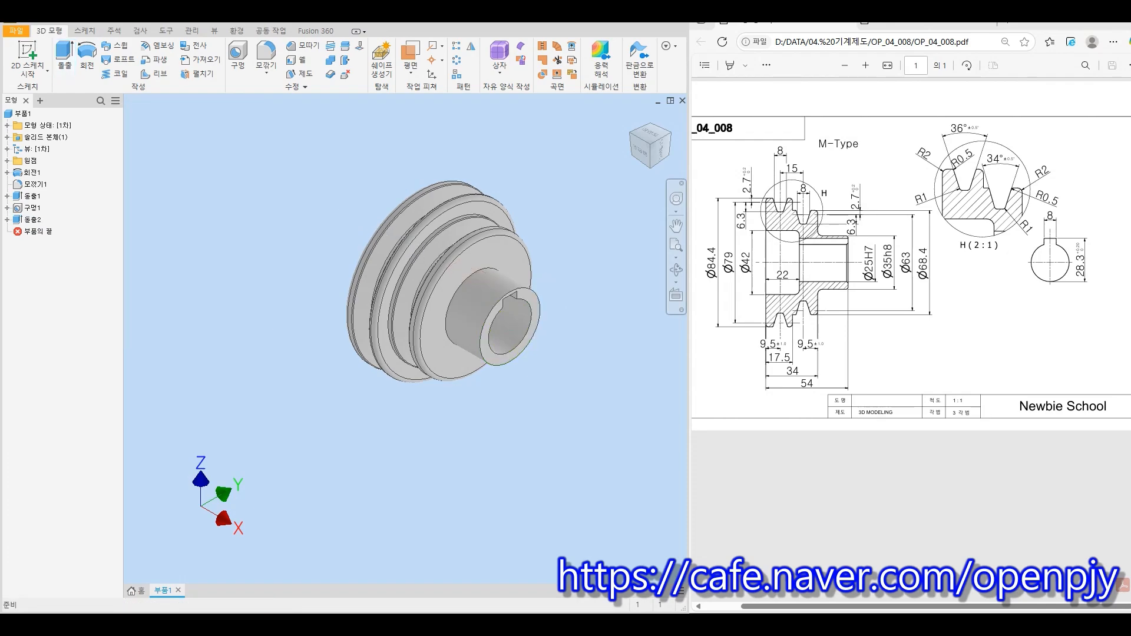
Fillet the inner bottom edge of the 42 mm counterbore and the edge where the hub meets the small pulley with a 3 mm radius
{"action": "middle_click_drag", "start_coordinate": [412, 303], "coordinate": [577, 313], "text": "shift"}
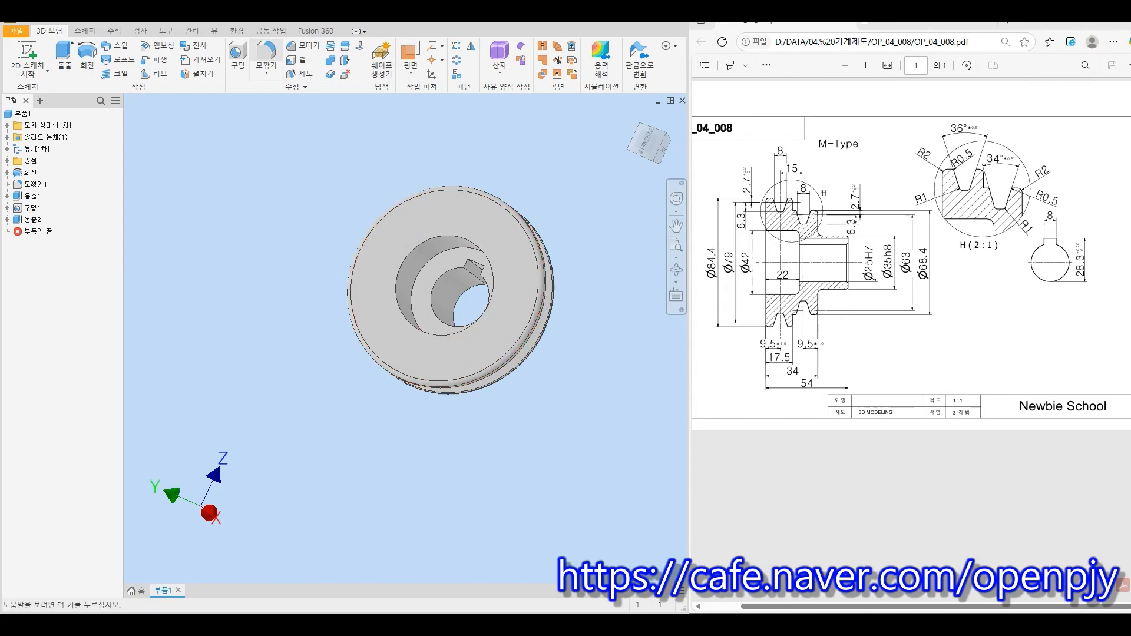
{"action": "left_click", "coordinate": [266, 53]}
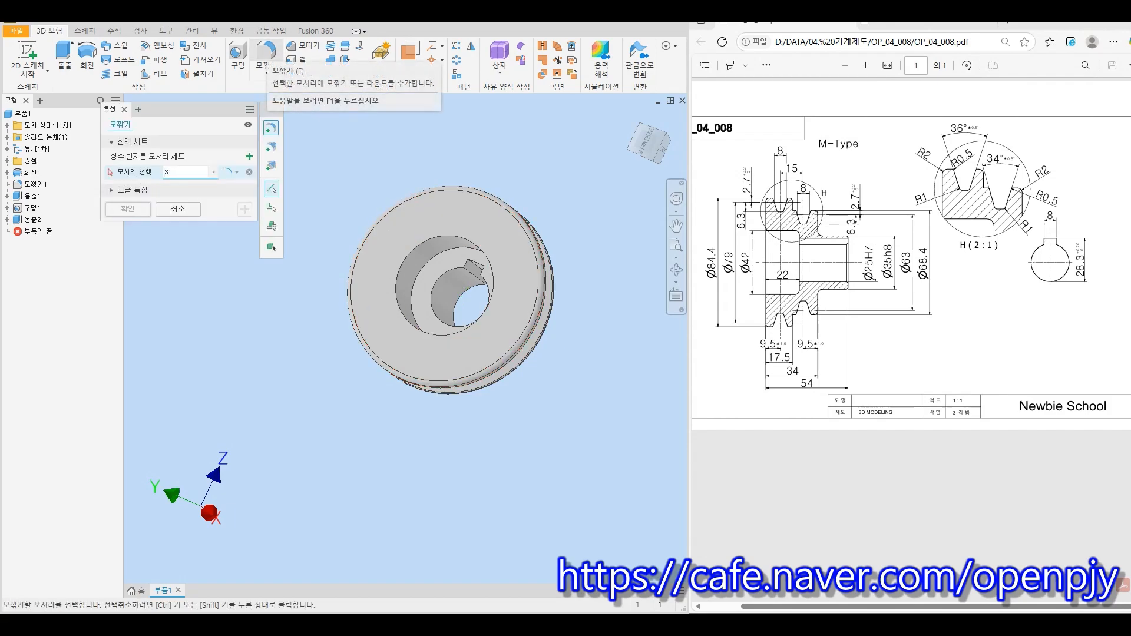
{"action": "type", "text": "3"}
{"action": "left_click", "coordinate": [414, 279]}
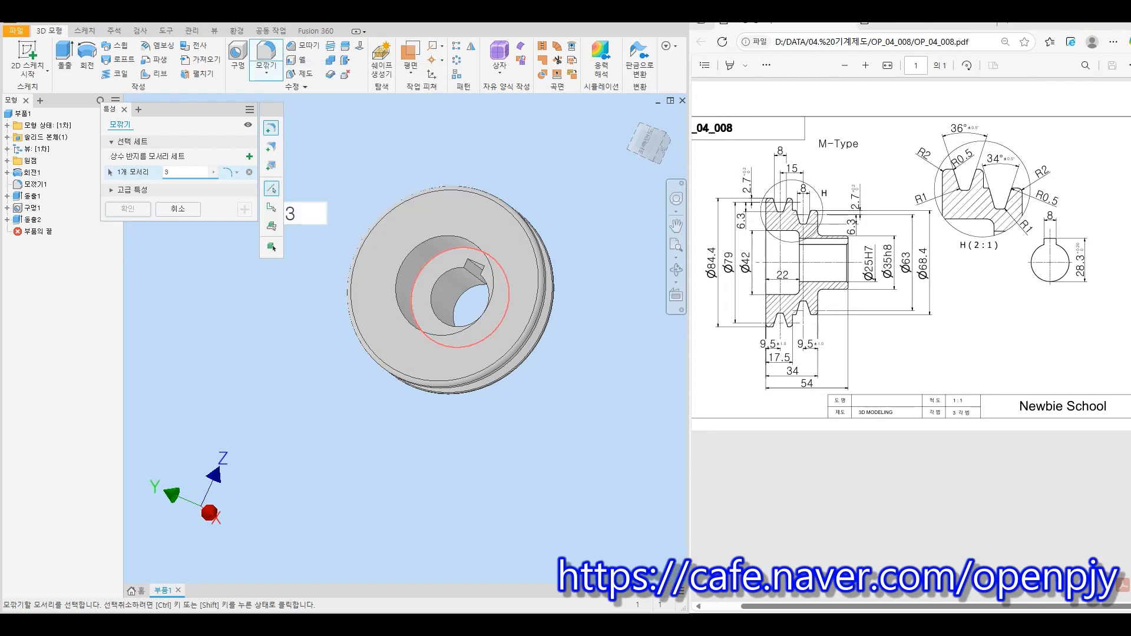
{"action": "middle_click_drag", "start_coordinate": [415, 280], "coordinate": [294, 280], "text": "shift"}
{"action": "middle_click_drag", "start_coordinate": [464, 300], "coordinate": [469, 296], "text": "shift"}
{"action": "scroll", "coordinate": [466, 271], "scroll_direction": "down", "scroll_amount": 4}
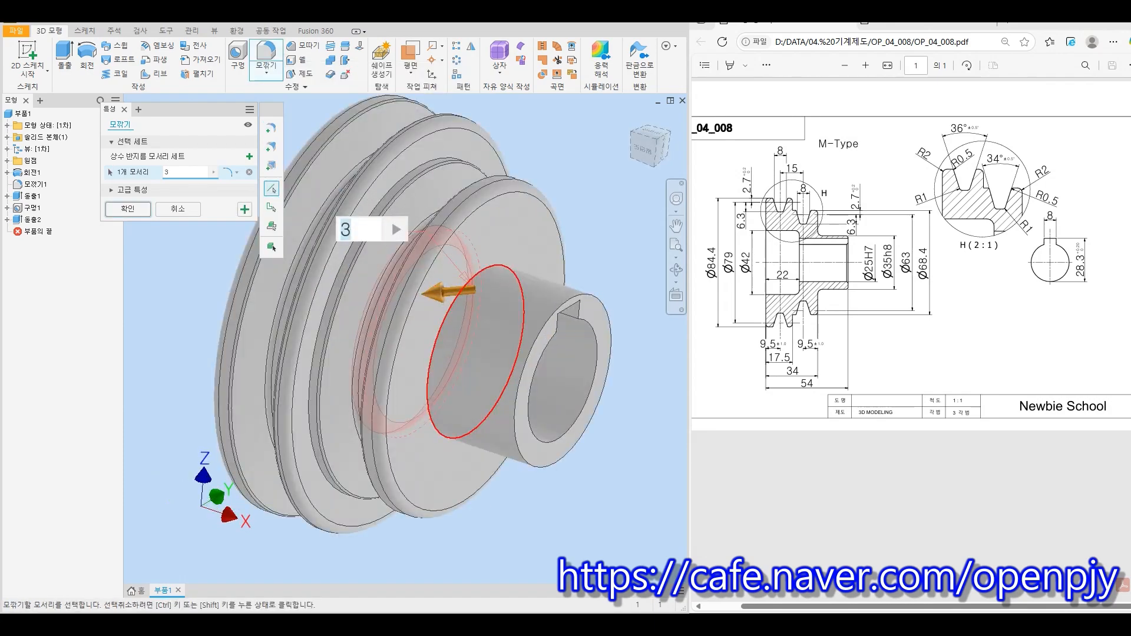
{"action": "left_click", "coordinate": [467, 287]}
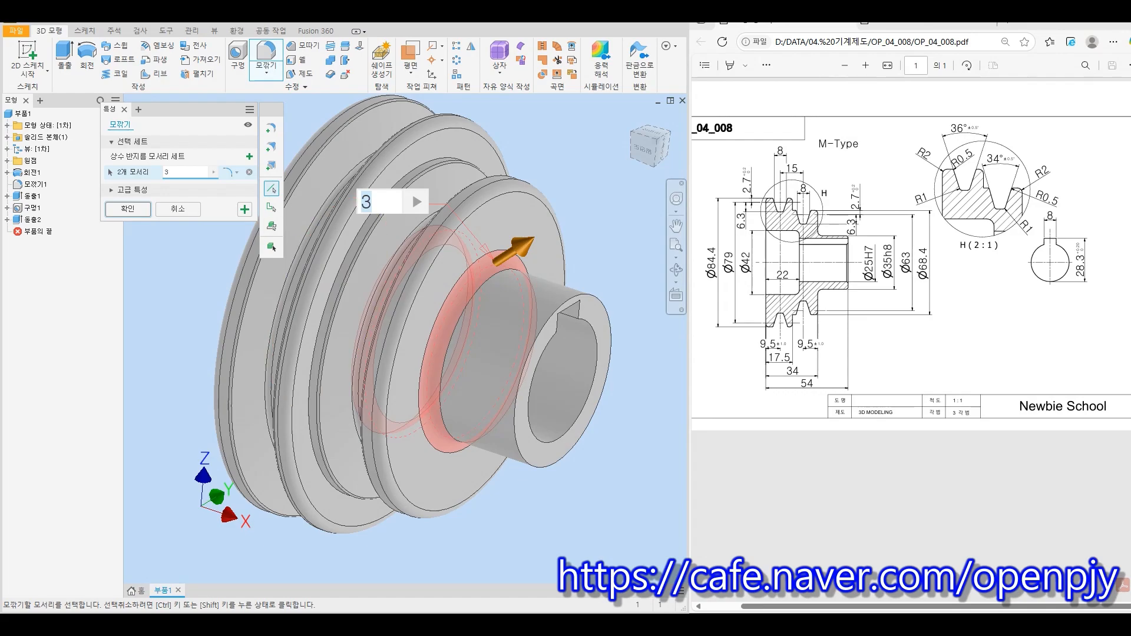
{"action": "key", "text": "Return"}
Return to the home view and apply the cyan (시안색) appearance from the Inventor material library to the whole part
{"action": "middle_click_drag", "start_coordinate": [466, 286], "coordinate": [500, 292], "text": "shift"}
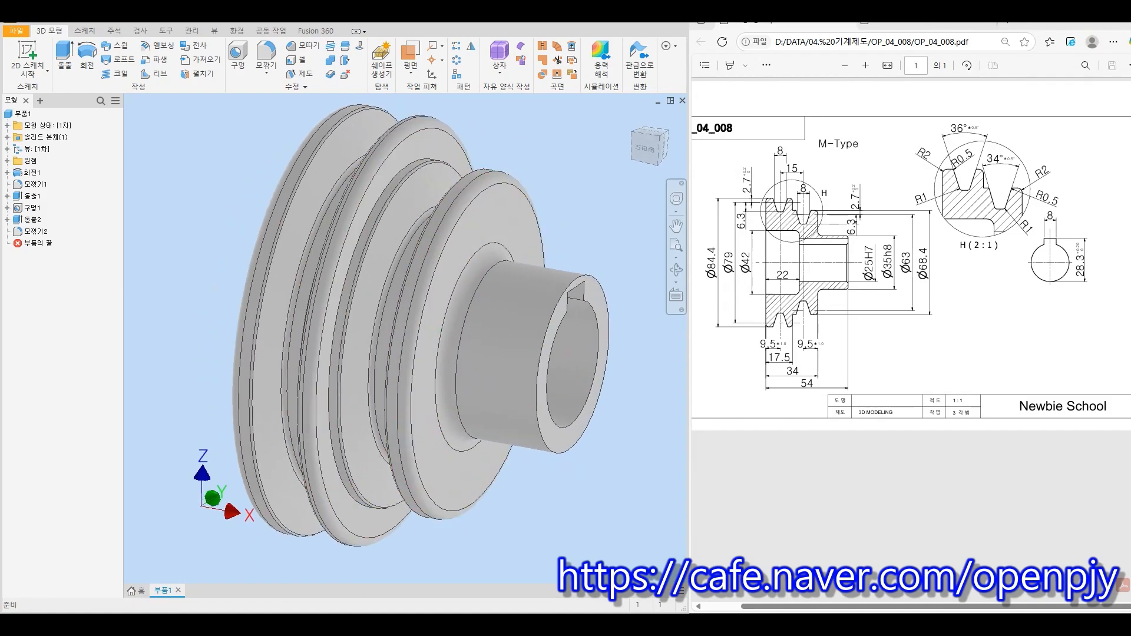
{"action": "key", "text": "F6"}
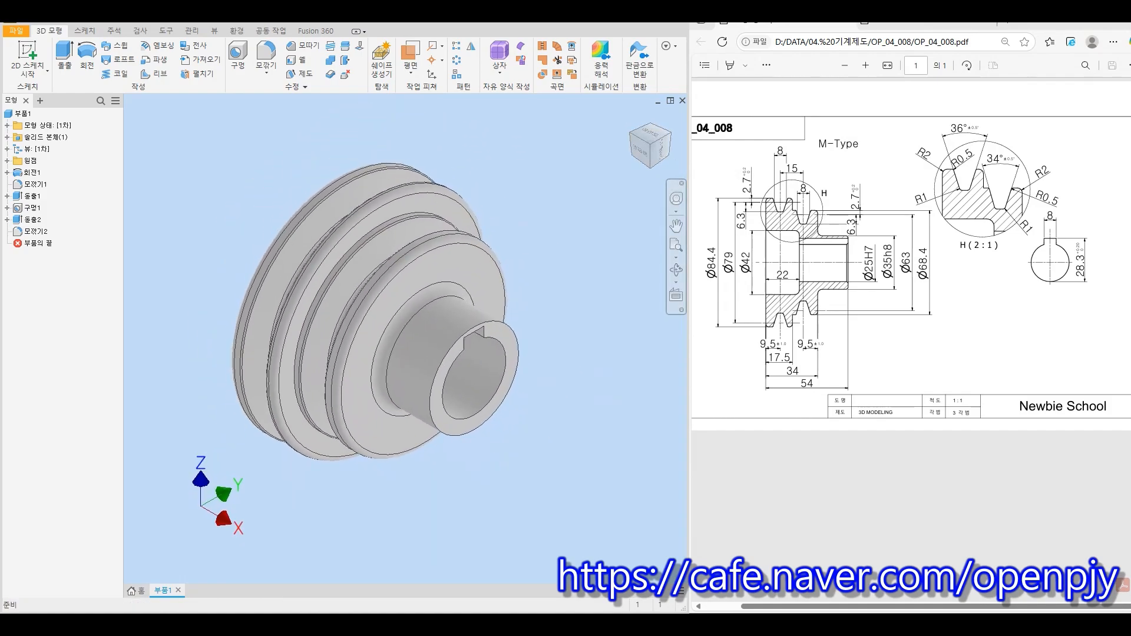
{"action": "left_click", "coordinate": [23, 113]}
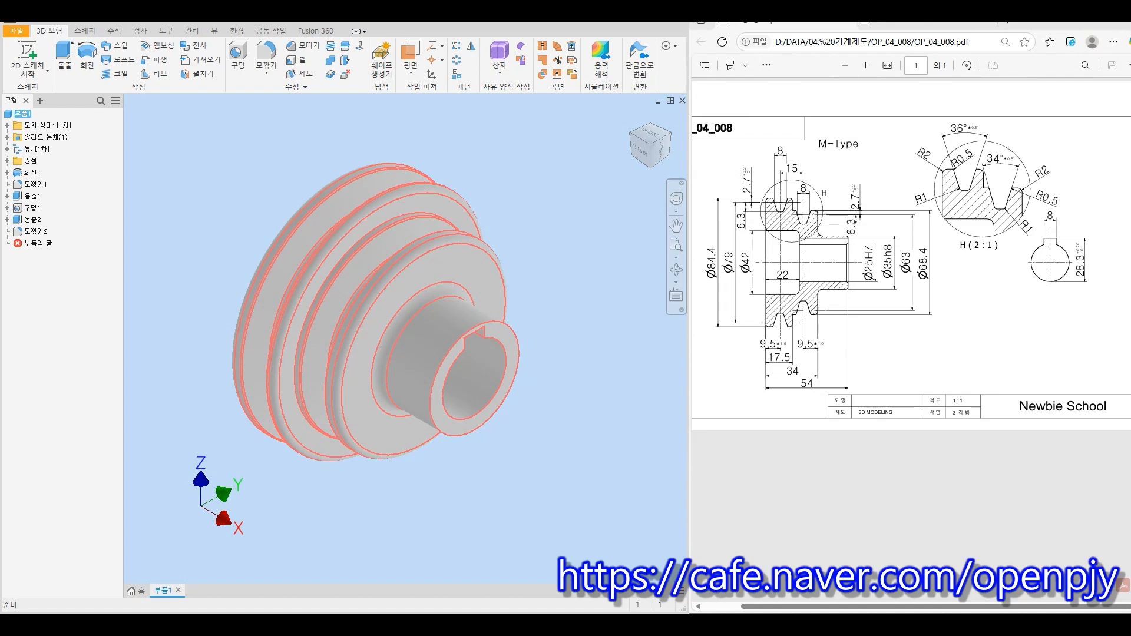
{"action": "left_click", "coordinate": [166, 30]}
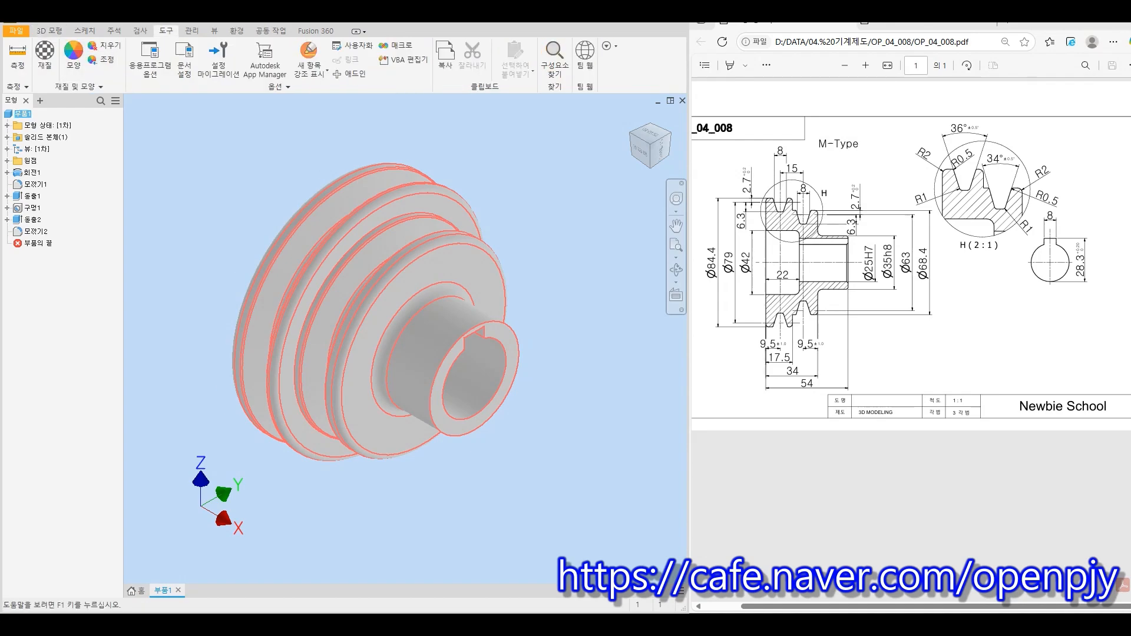
{"action": "left_click", "coordinate": [74, 53]}
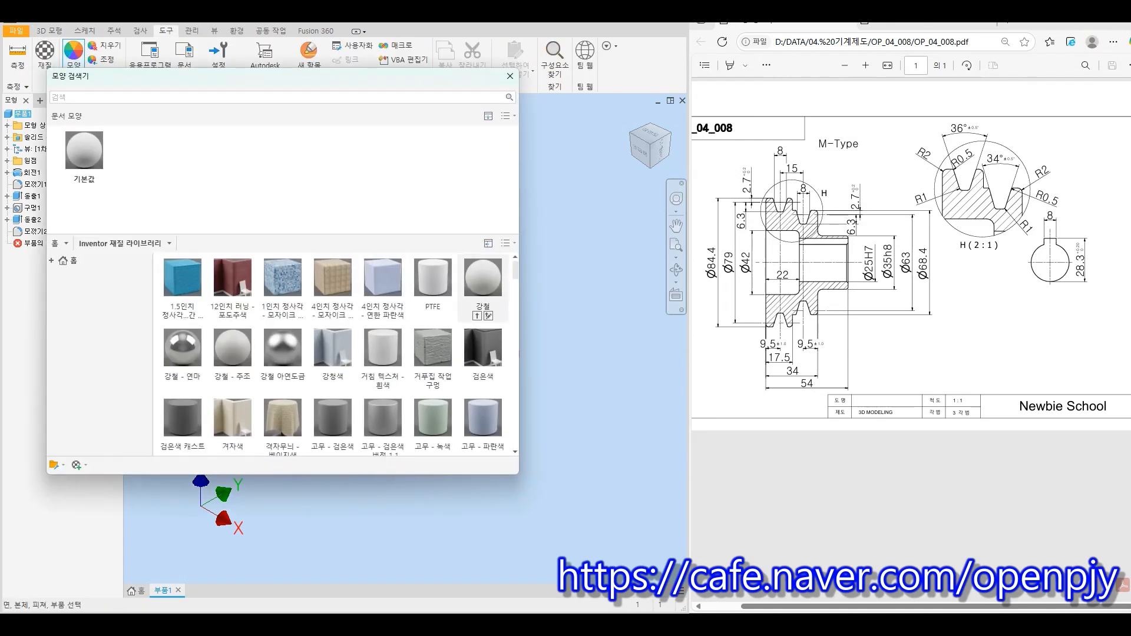
{"action": "scroll", "coordinate": [333, 353], "scroll_direction": "down", "scroll_amount": 15}
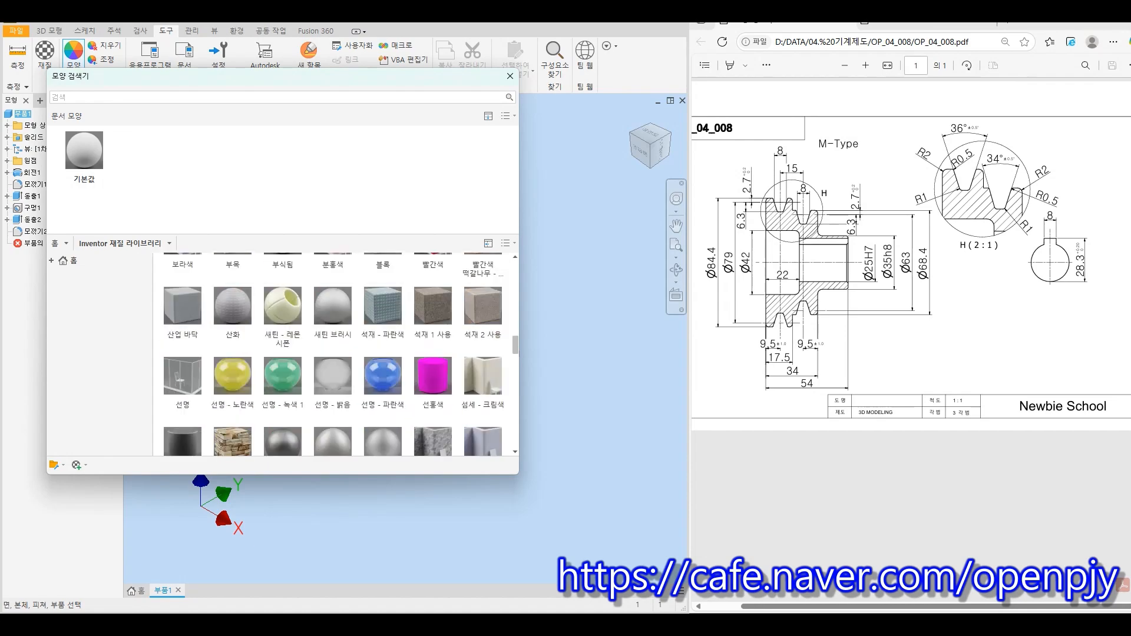
{"action": "mouse_move", "coordinate": [183, 318]}
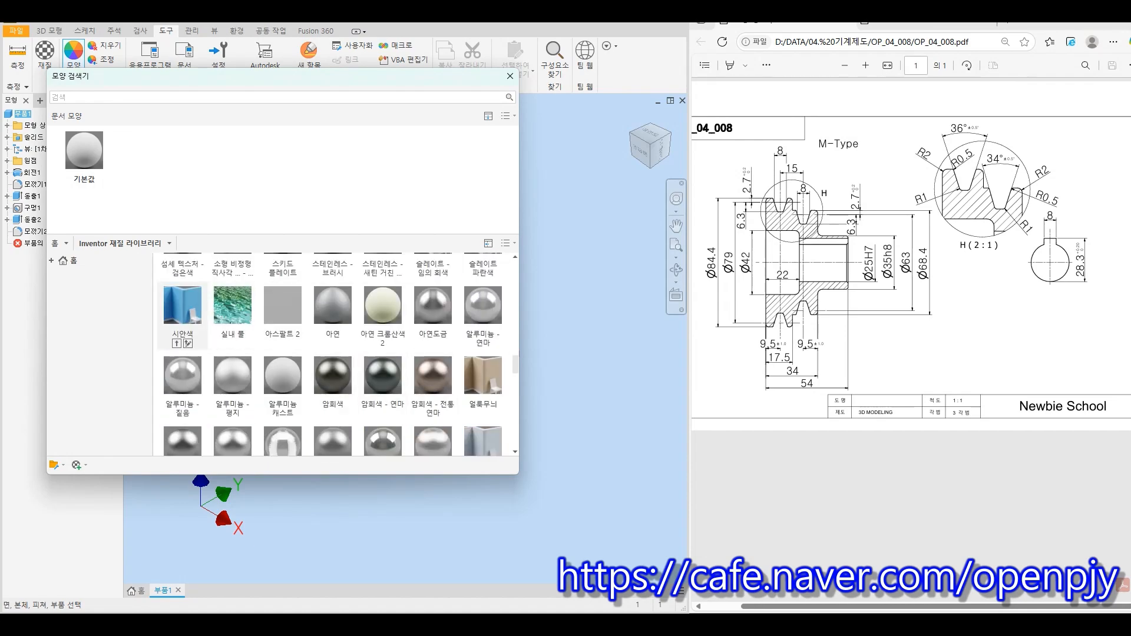
{"action": "left_click", "coordinate": [176, 342]}
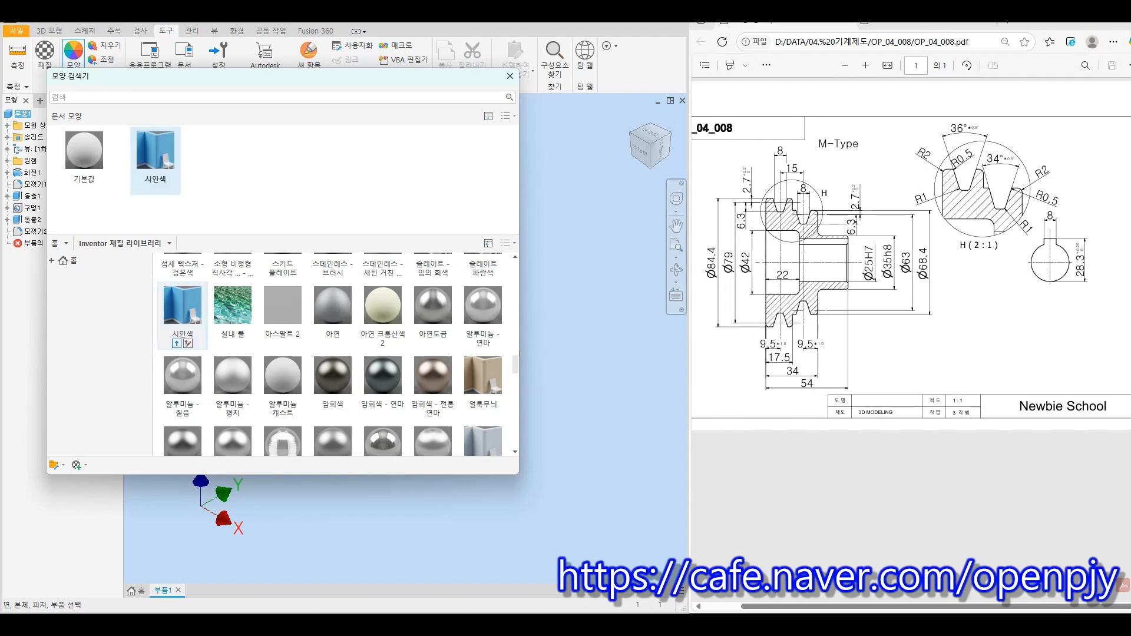
{"action": "scroll", "coordinate": [182, 353], "scroll_direction": "up", "scroll_amount": 1}
{"action": "left_click", "coordinate": [511, 75]}
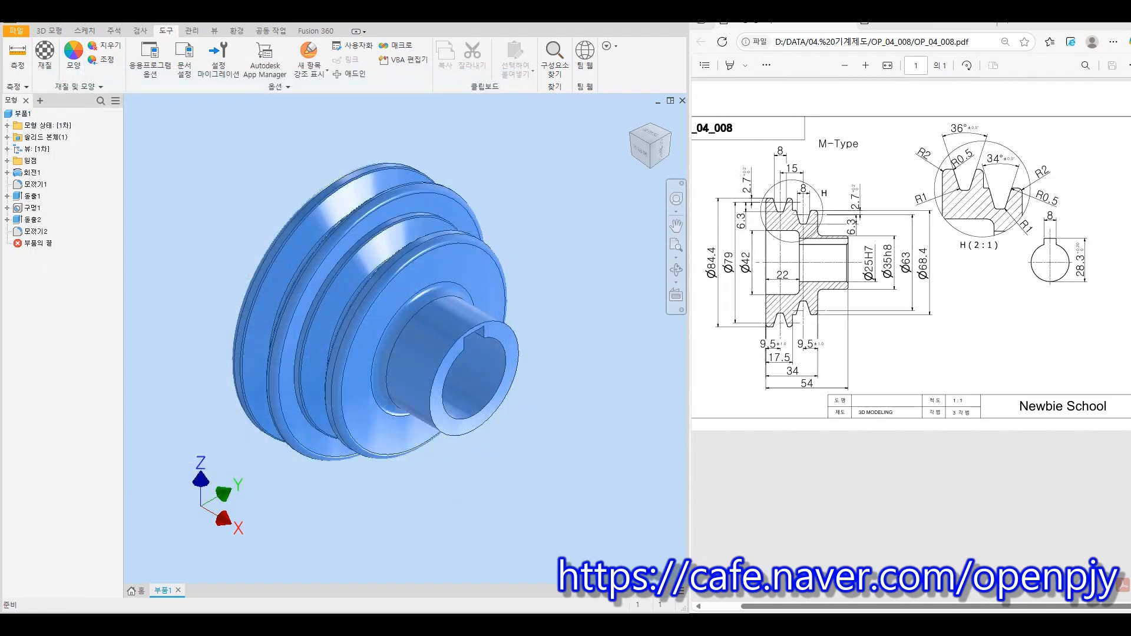
Set the document's mass unit to grams (그램) in the document settings
{"action": "left_click", "coordinate": [185, 59]}
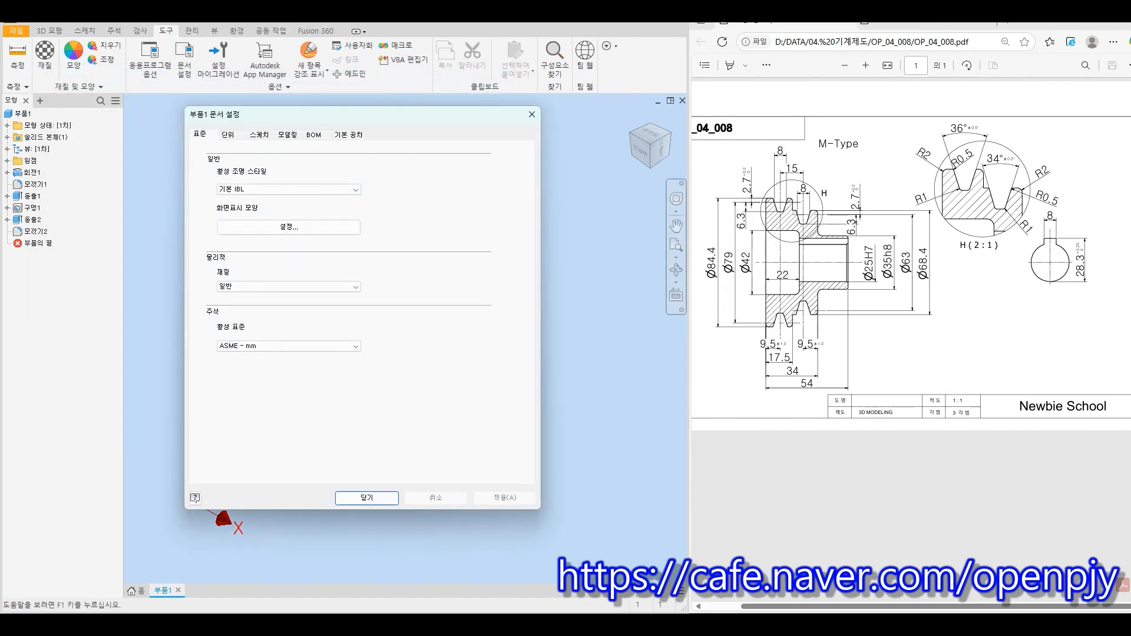
{"action": "left_click", "coordinate": [227, 134]}
{"action": "left_click", "coordinate": [407, 215]}
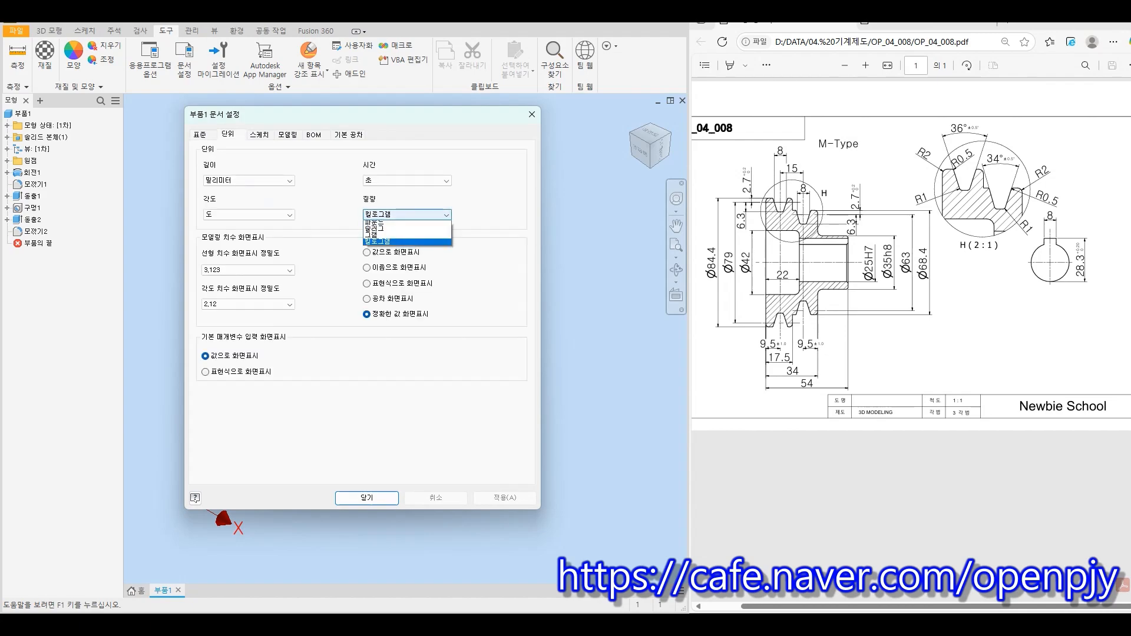
{"action": "left_click", "coordinate": [401, 237]}
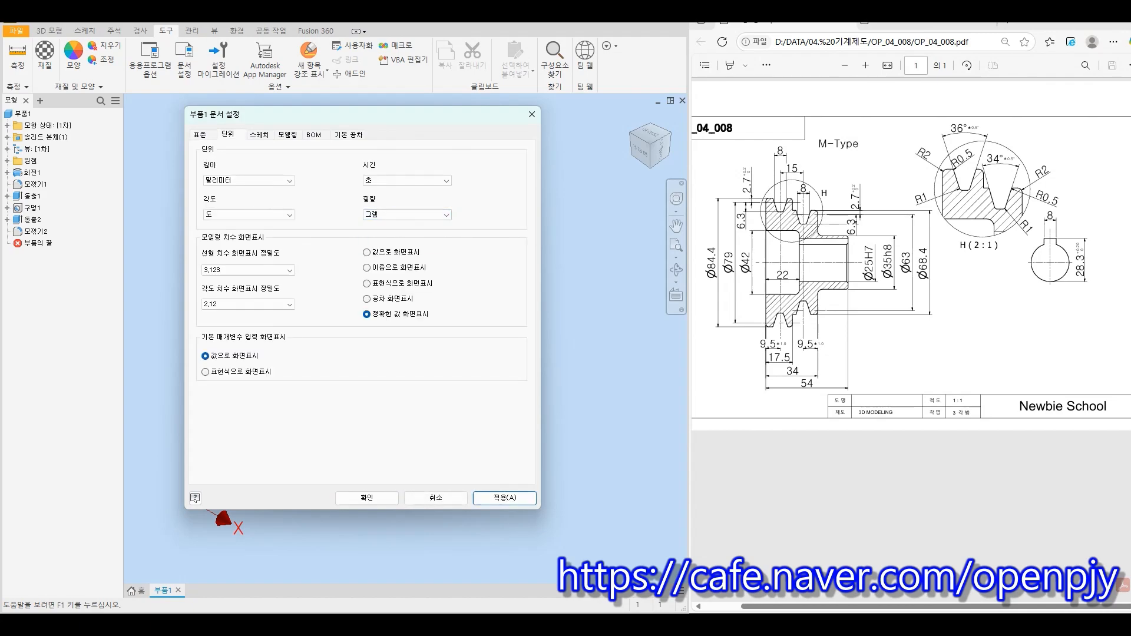
{"action": "left_click", "coordinate": [366, 498]}
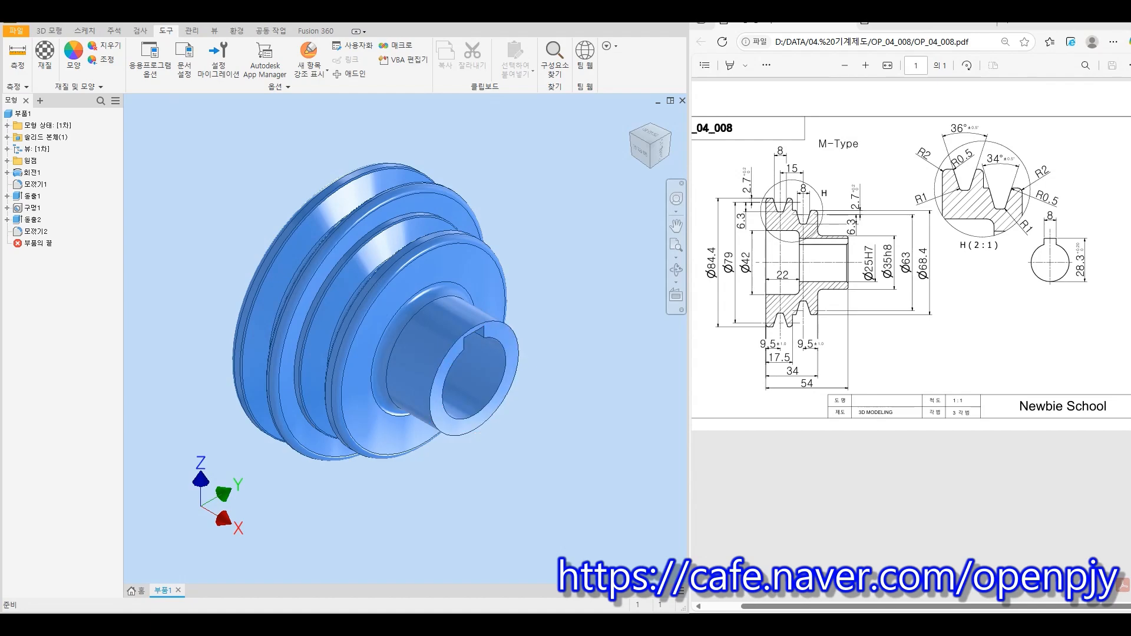
{"action": "middle_click_drag", "start_coordinate": [371, 406], "coordinate": [451, 395], "text": "shift"}
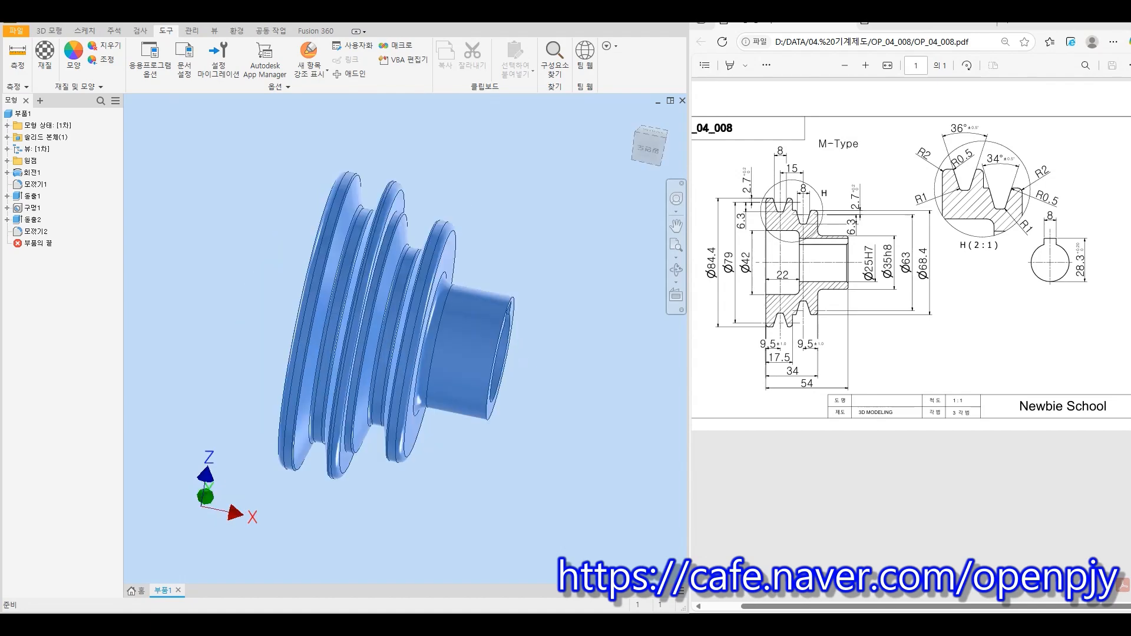